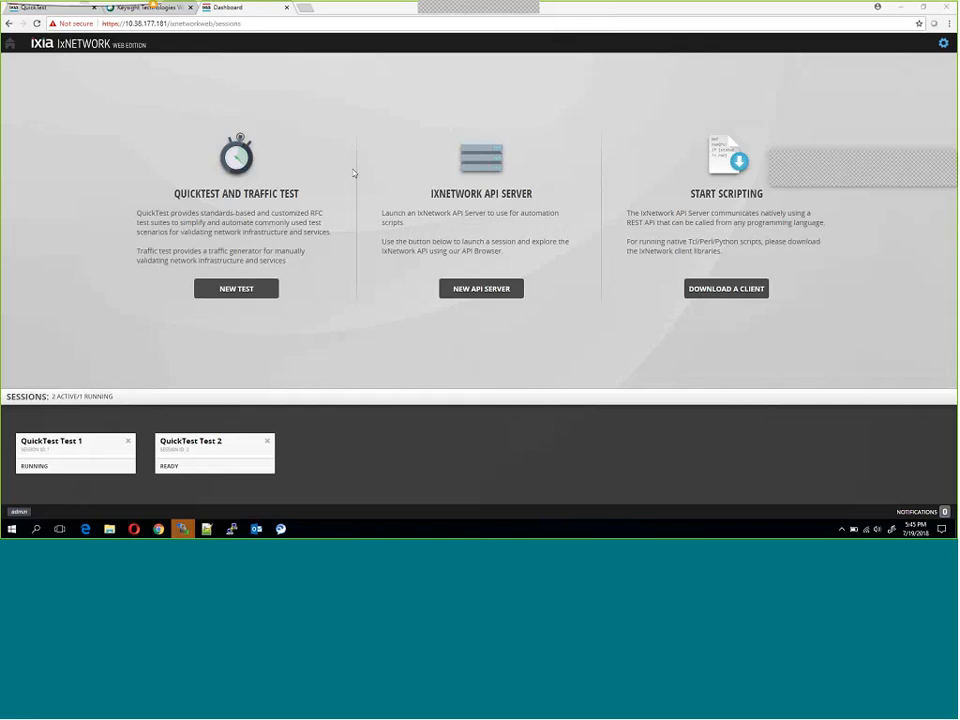
- Create a new RFC 3918 Group Join/Leave Delay test using IGMP Querier to IGMP Host traffic
{"action": "left_click", "coordinate": [229, 293]}
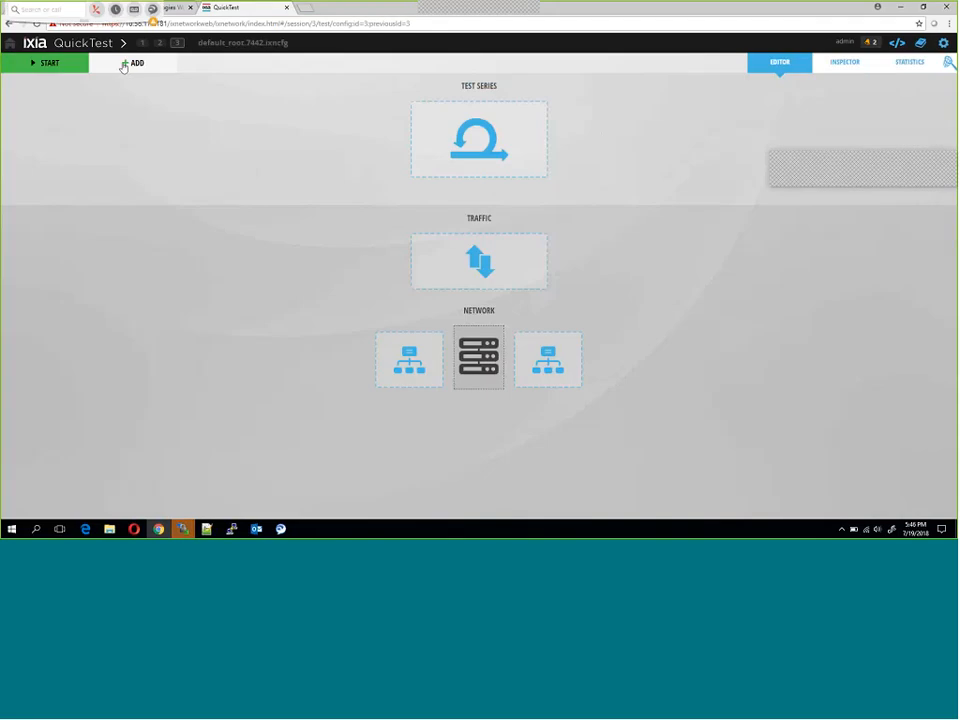
{"action": "left_click", "coordinate": [126, 64]}
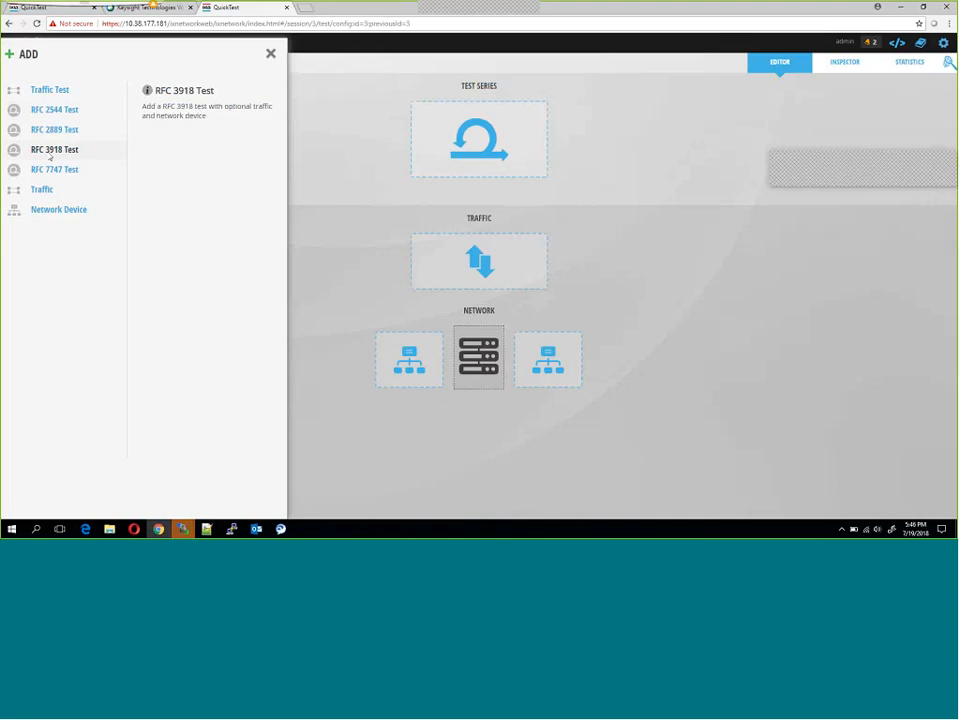
{"action": "left_click", "coordinate": [52, 150]}
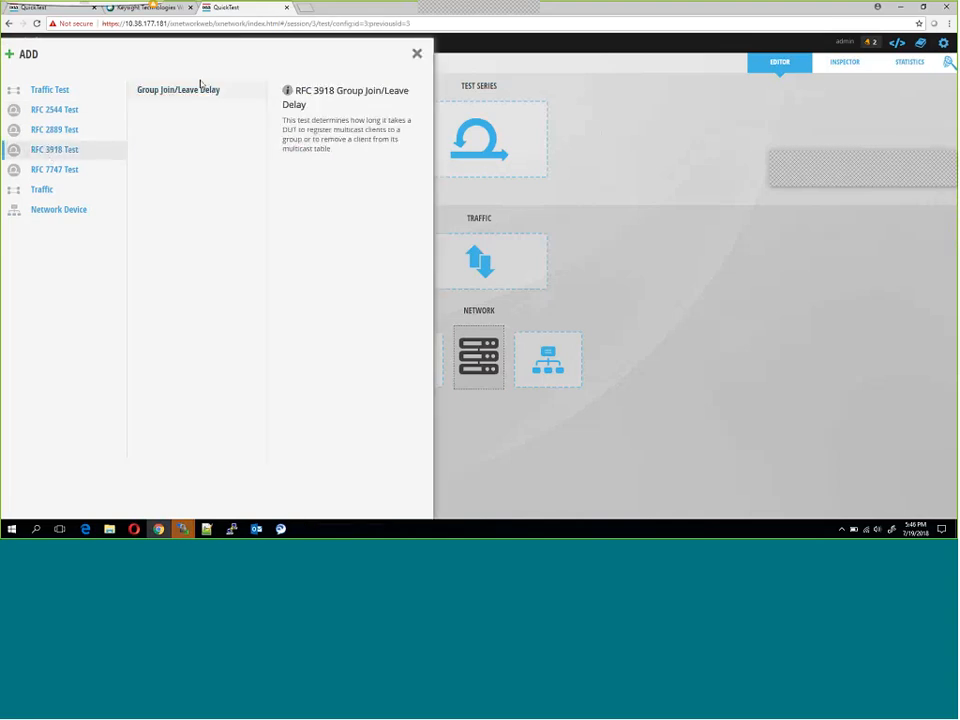
{"action": "left_click", "coordinate": [205, 93]}
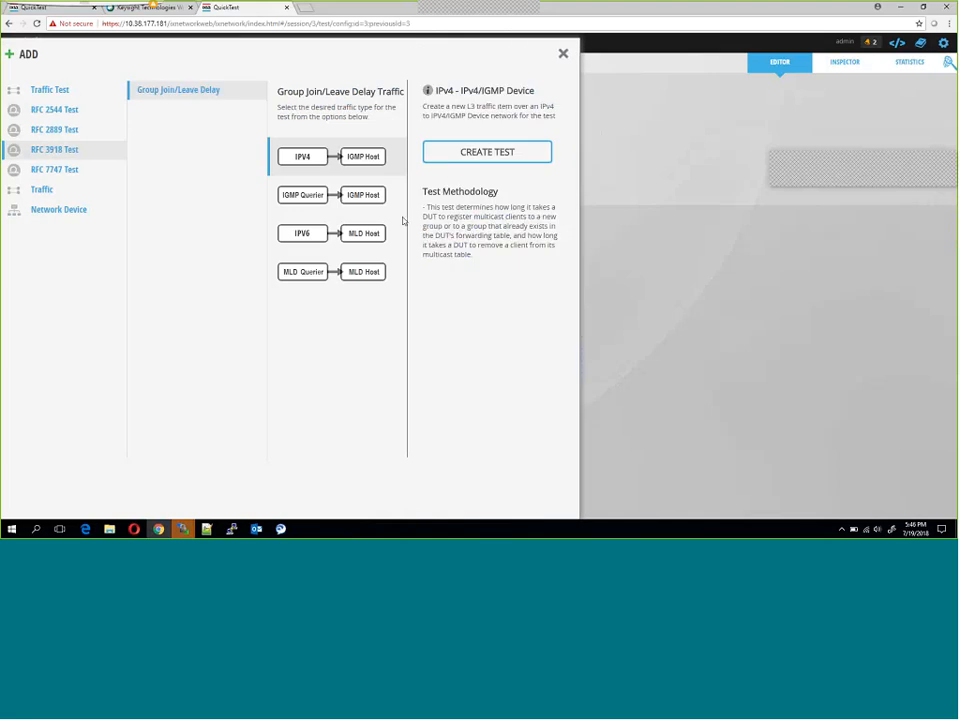
{"action": "left_click", "coordinate": [307, 203]}
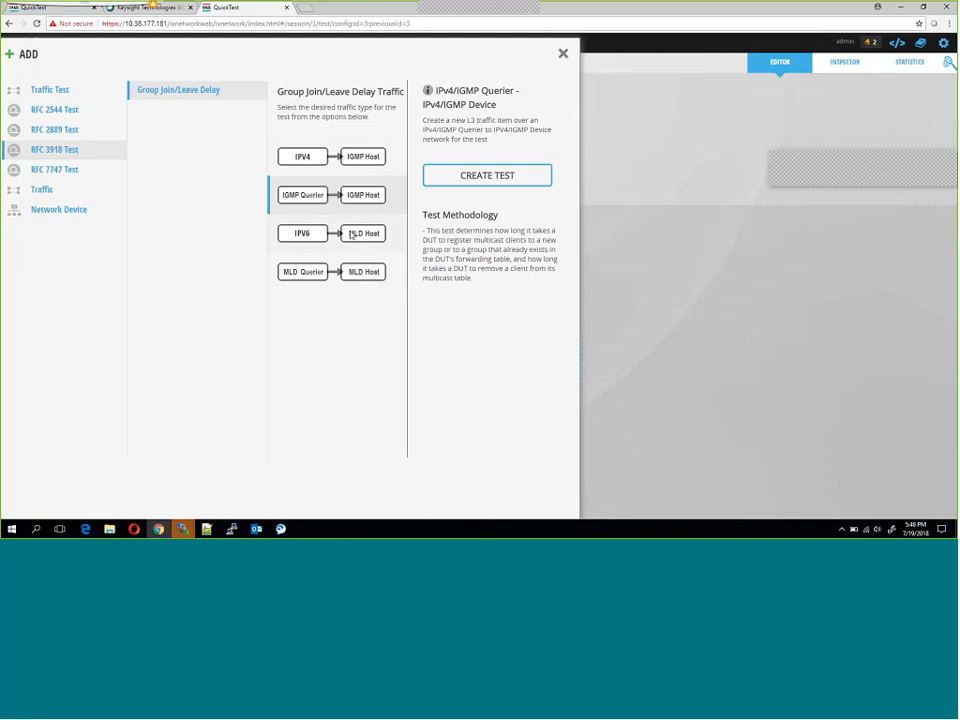
{"action": "left_click", "coordinate": [491, 184]}
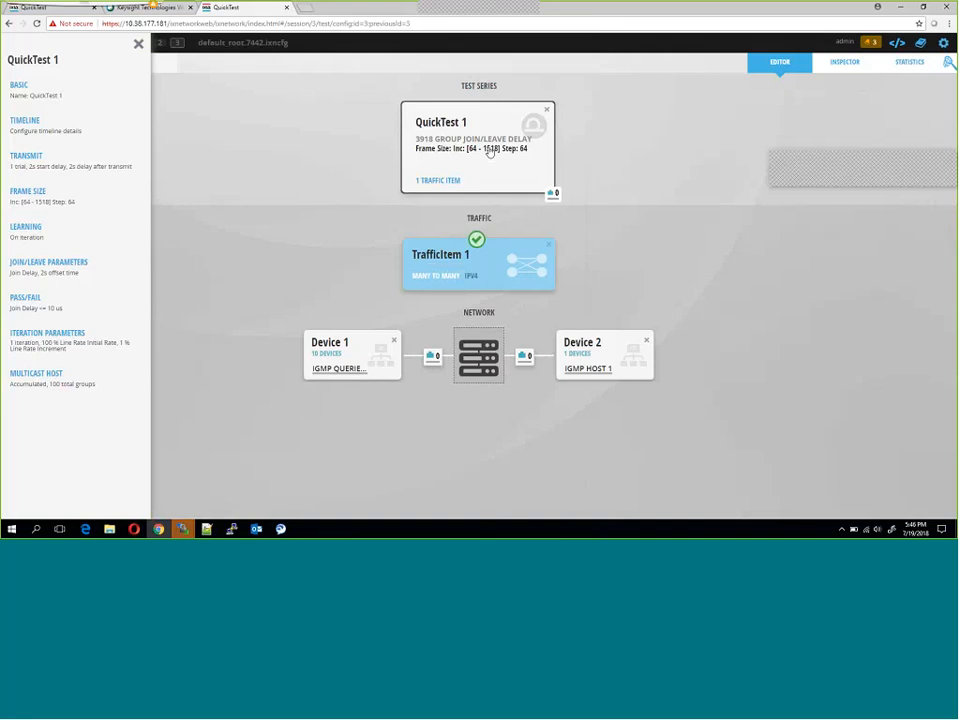
- Review the settings of TrafficItem 1 and Device 1, and the name and timeline settings of QuickTest 1
{"action": "left_click", "coordinate": [500, 269]}
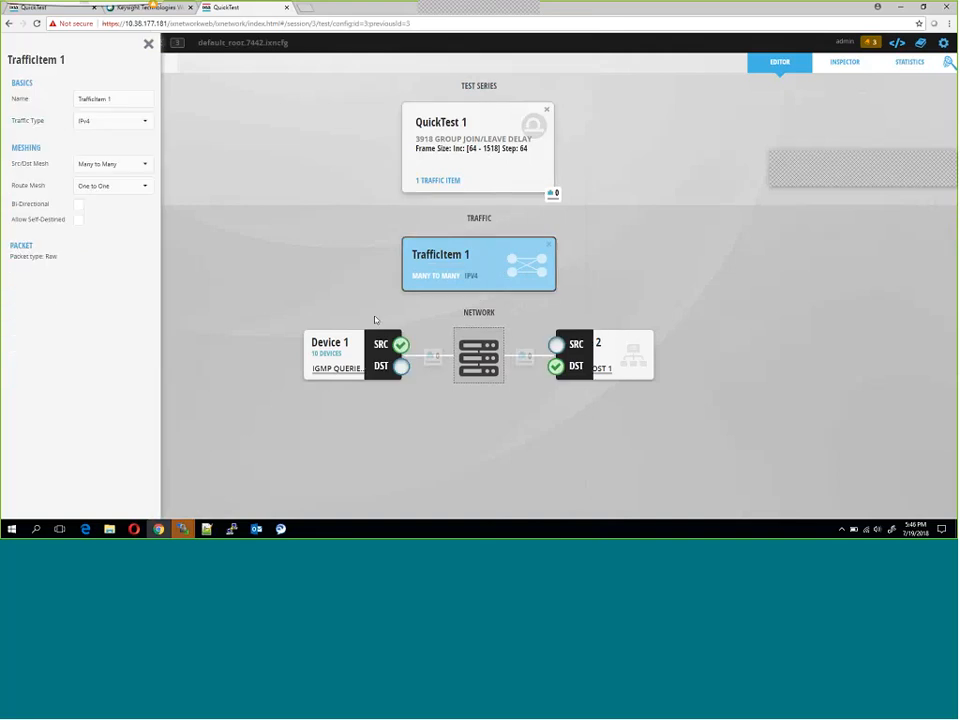
{"action": "left_click", "coordinate": [335, 360]}
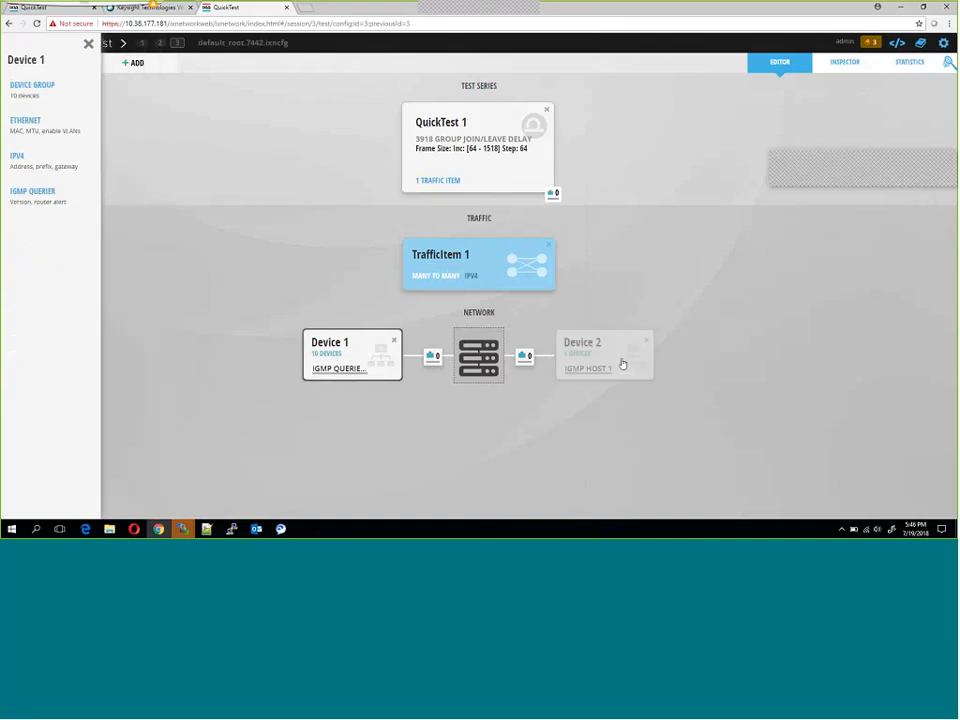
{"action": "left_click", "coordinate": [497, 148]}
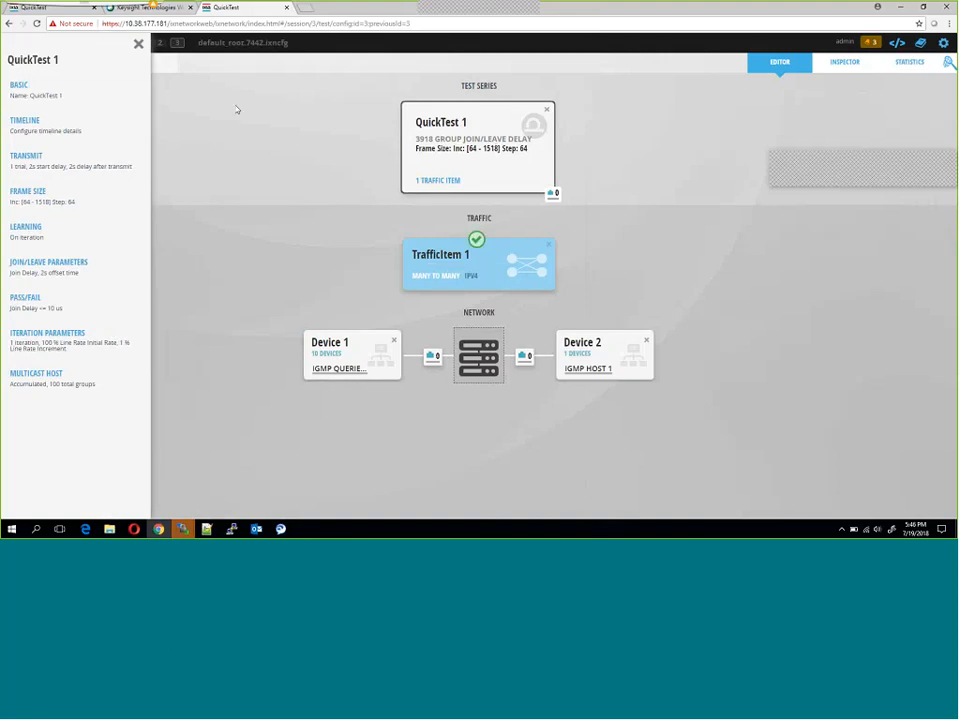
{"action": "left_click", "coordinate": [86, 92]}
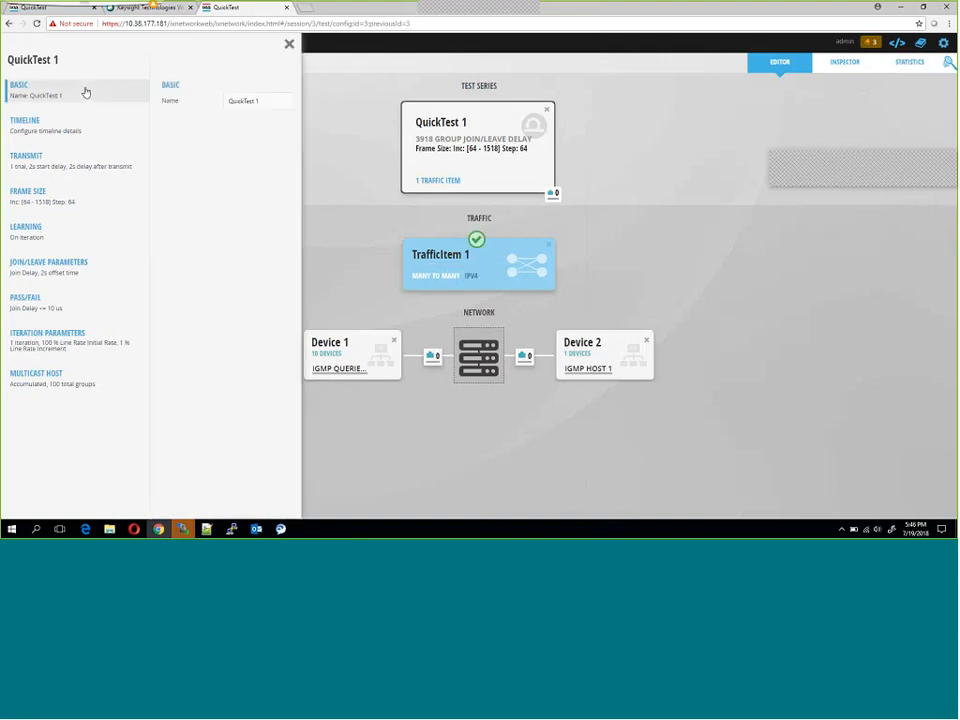
{"action": "left_click", "coordinate": [272, 103]}
{"action": "key", "text": "ctrl+a"}
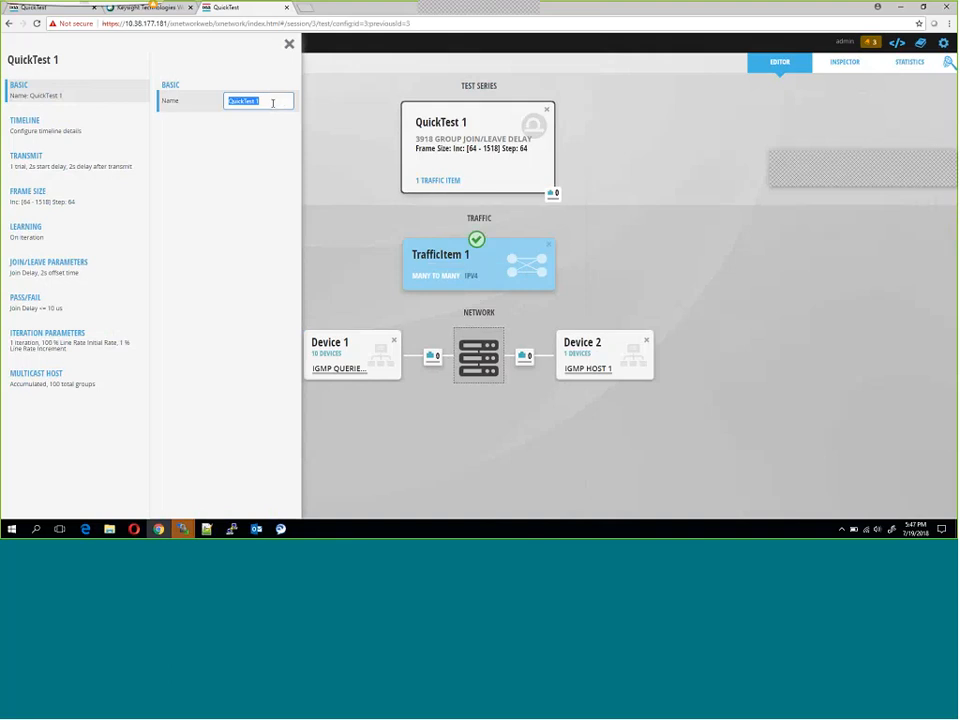
{"action": "left_click", "coordinate": [87, 123]}
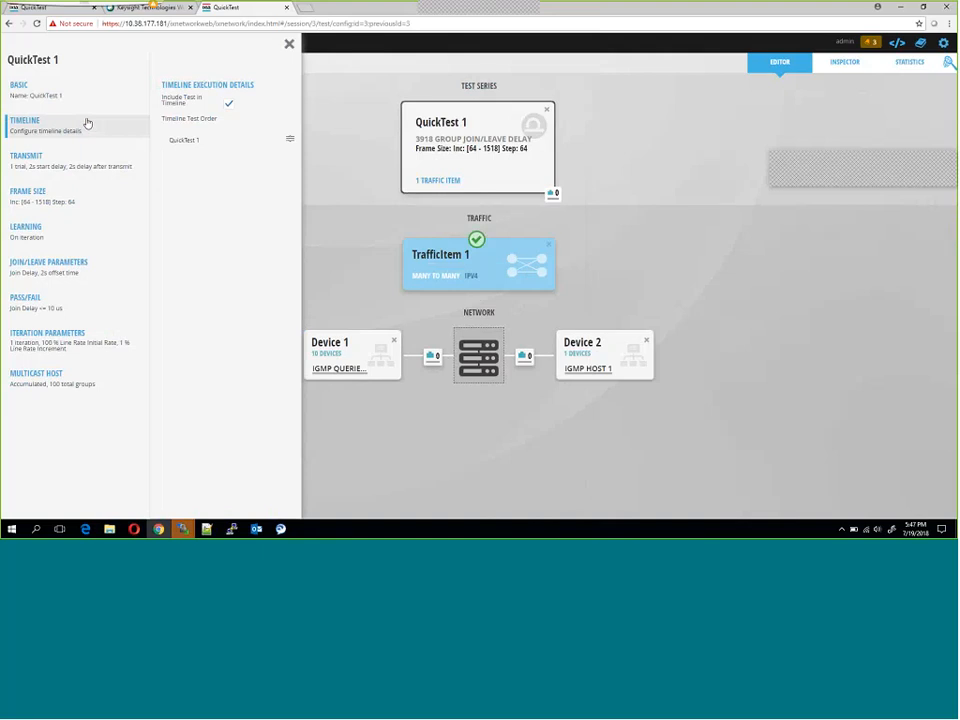
- Enable regeneration of the traffic item at run time in QuickTest 1's transmit settings and inspect the transmit delays
{"action": "left_click", "coordinate": [88, 157]}
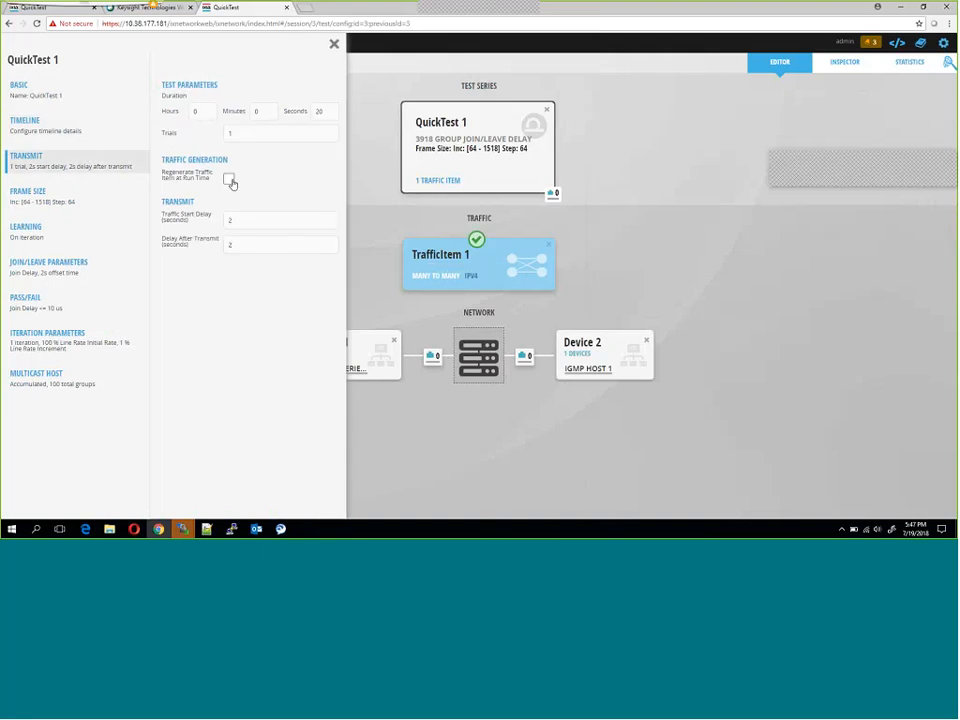
{"action": "left_click", "coordinate": [230, 181]}
{"action": "left_click", "coordinate": [230, 181]}
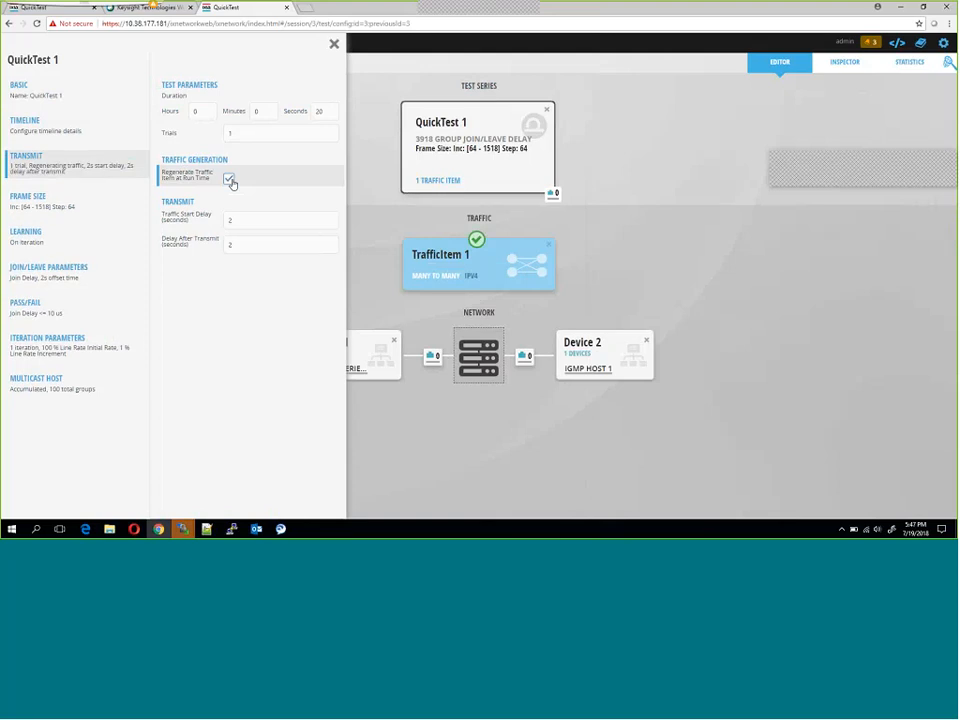
{"action": "left_click", "coordinate": [272, 219]}
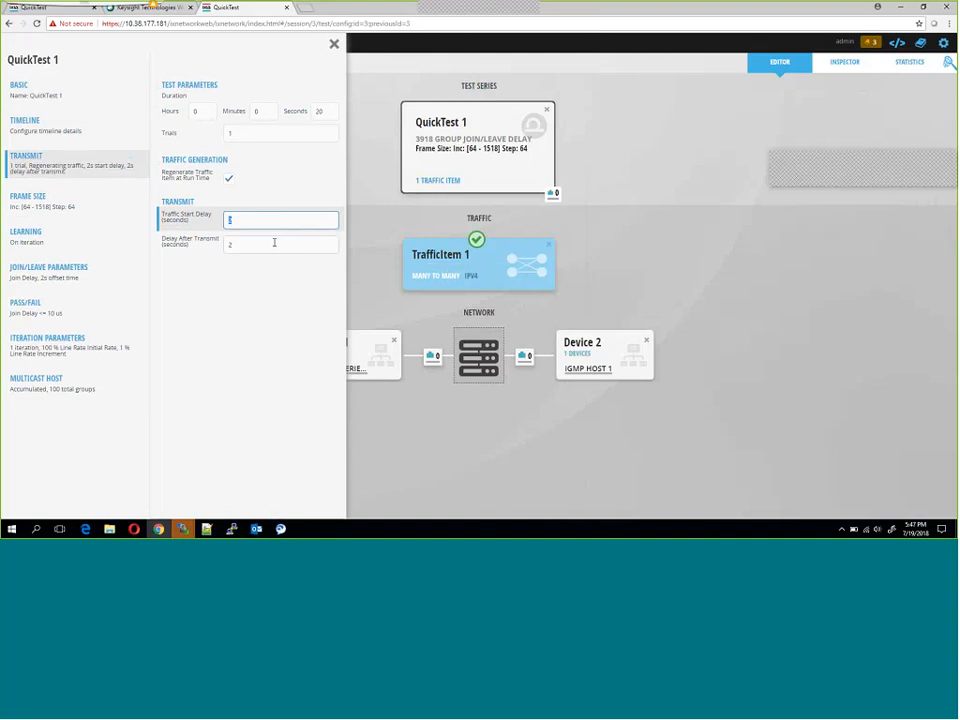
{"action": "left_click", "coordinate": [274, 242]}
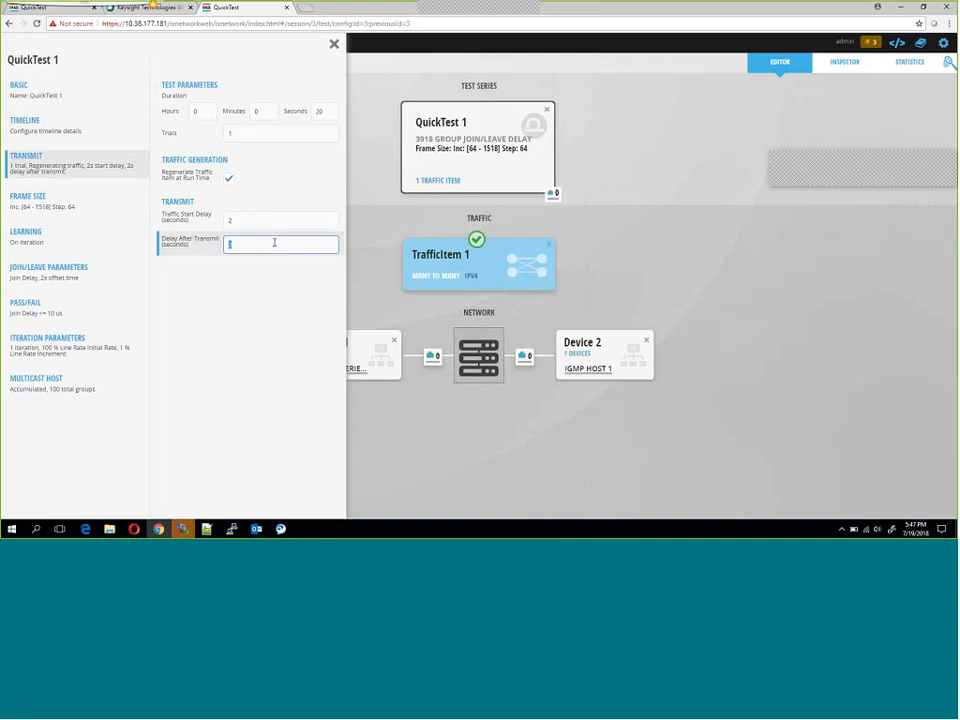
- Set QuickTest 1's frame size mode to Random with a minimum size of 900 and a maximum size of 1000
{"action": "left_click", "coordinate": [103, 203]}
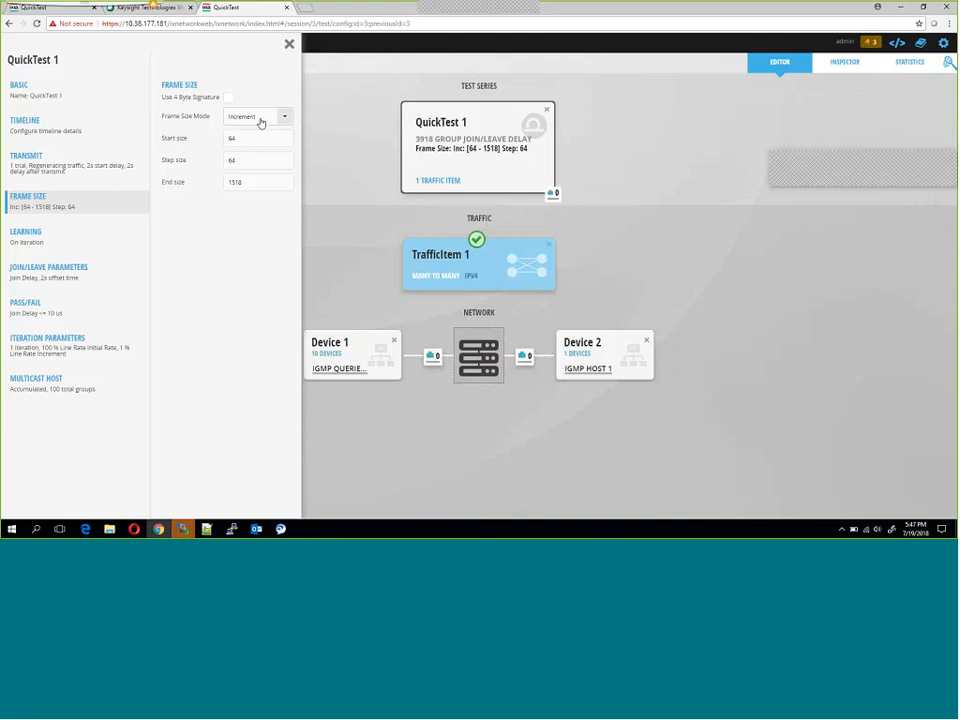
{"action": "left_click", "coordinate": [260, 121]}
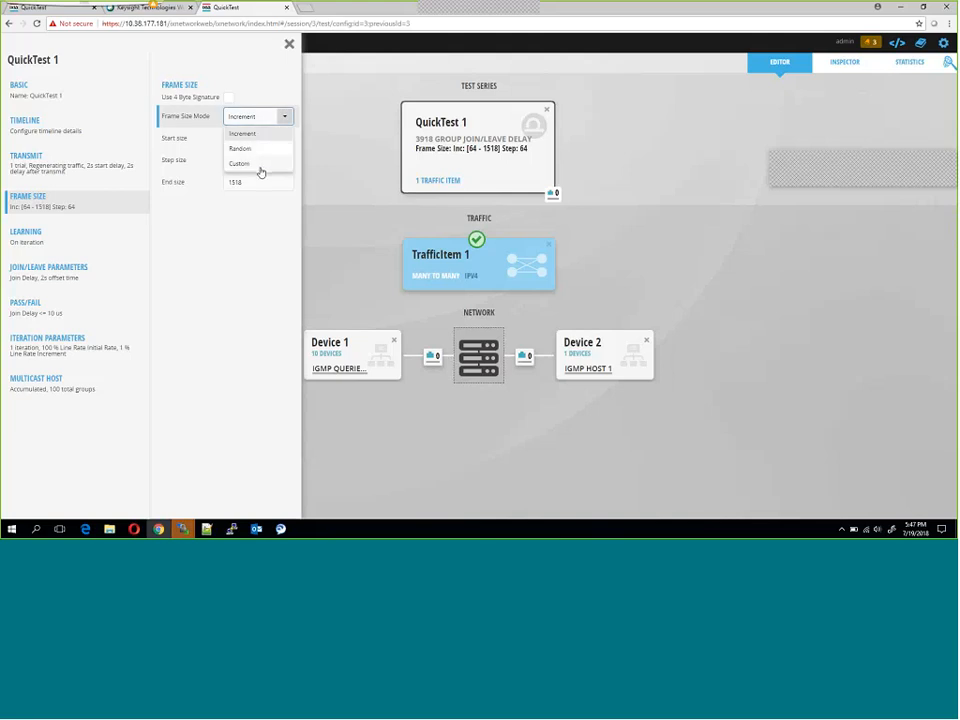
{"action": "left_click", "coordinate": [260, 150]}
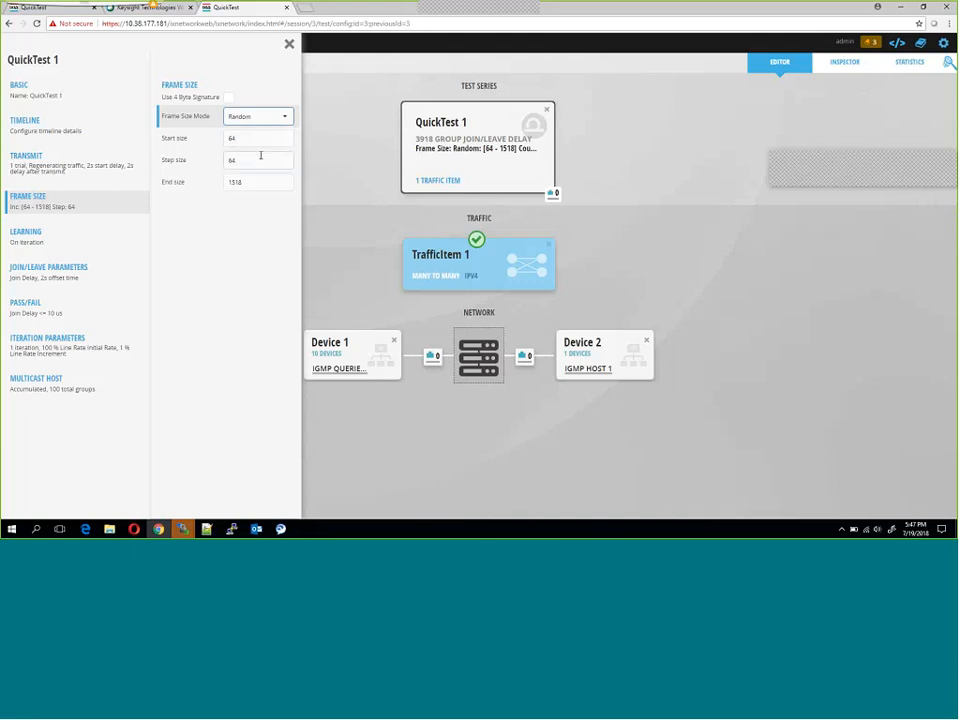
{"action": "double_click", "coordinate": [256, 131]}
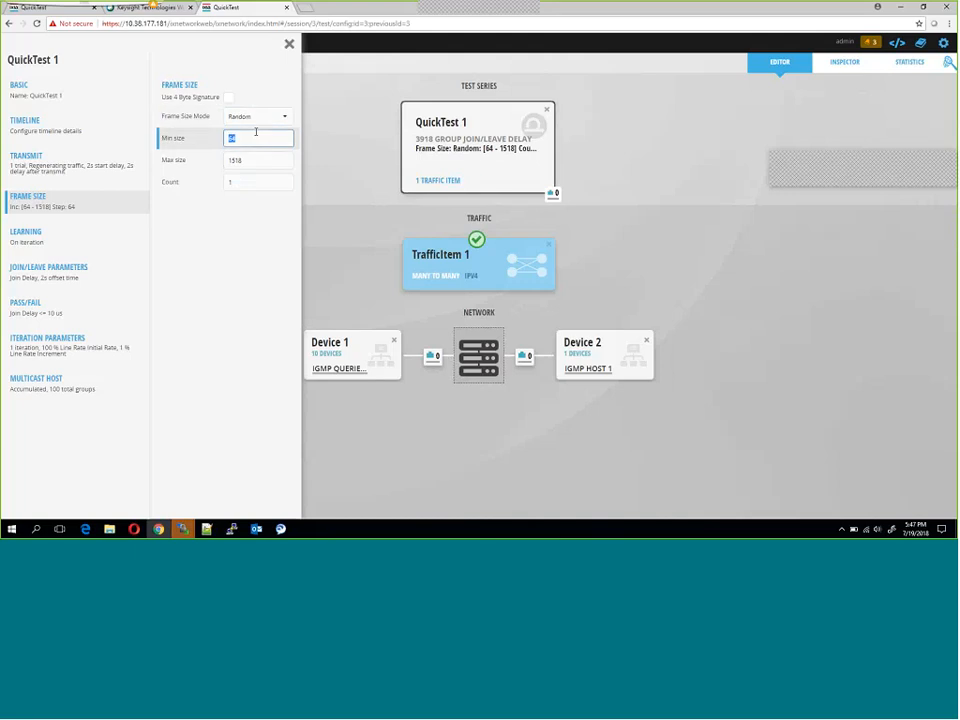
{"action": "type", "text": "900"}
{"action": "double_click", "coordinate": [253, 161]}
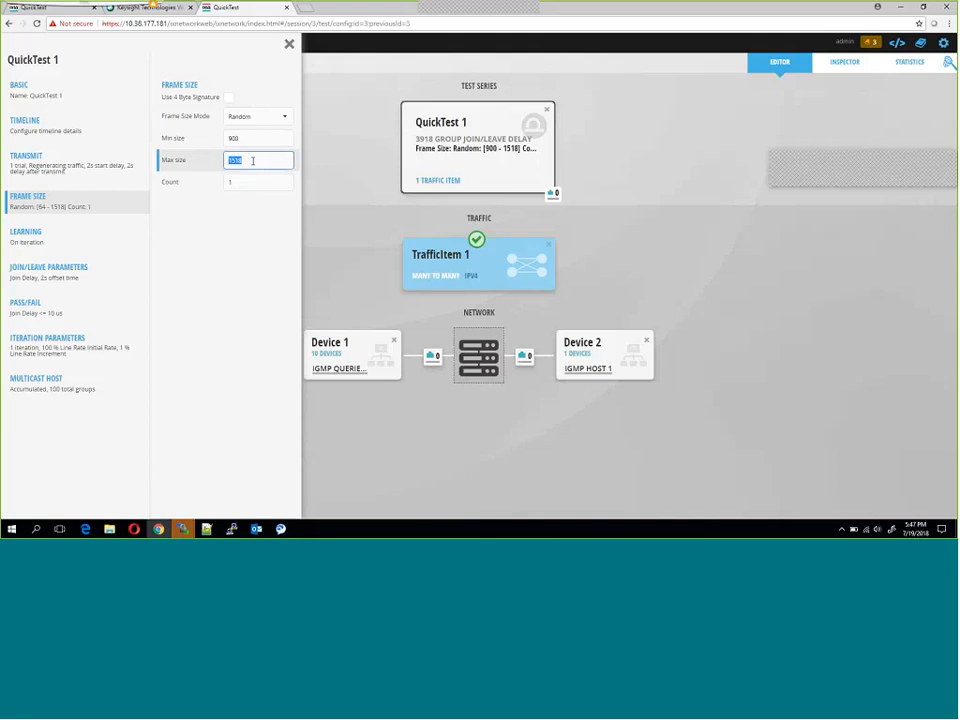
{"action": "type", "text": "1000"}
- Enable Send ARP in QuickTest 1's learning settings and set the join/leave test mode to Join and Leave Delay
{"action": "left_click", "coordinate": [79, 242]}
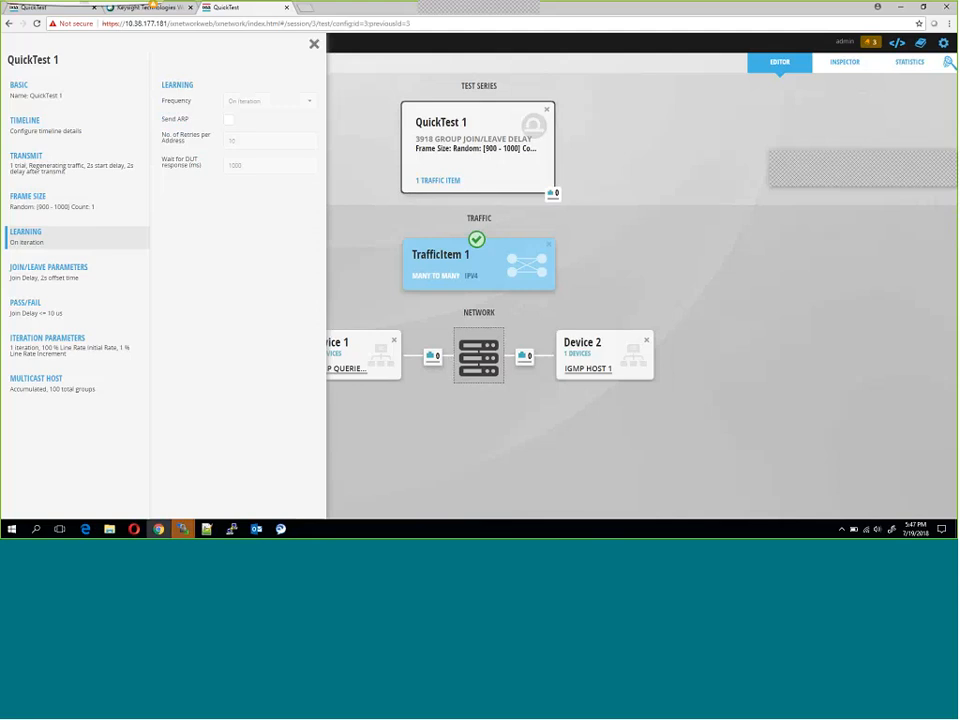
{"action": "left_click", "coordinate": [231, 122]}
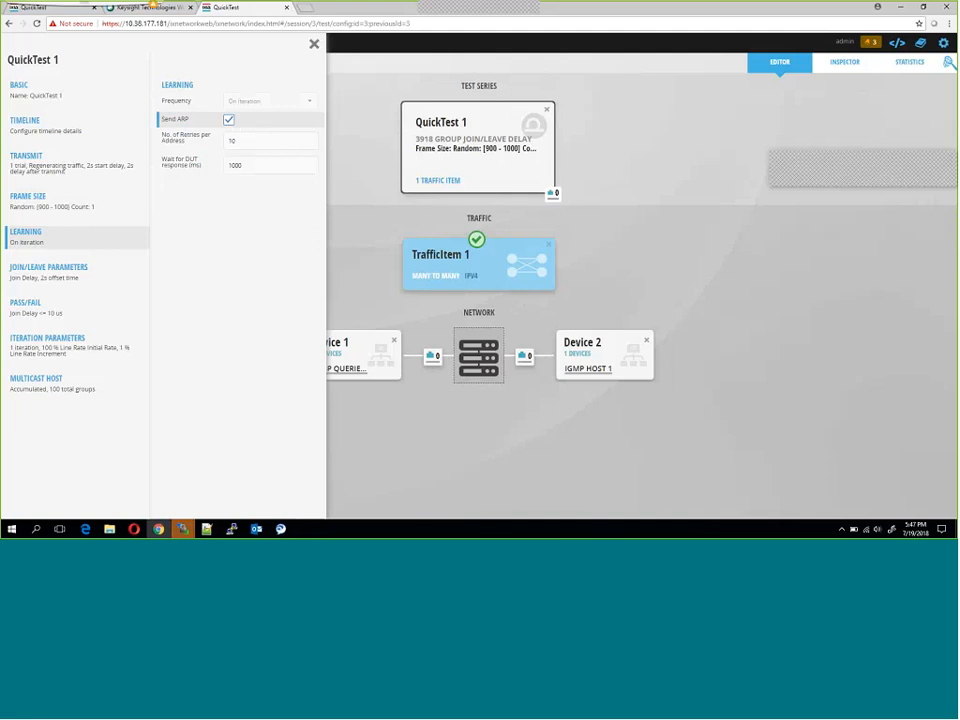
{"action": "left_click", "coordinate": [71, 278]}
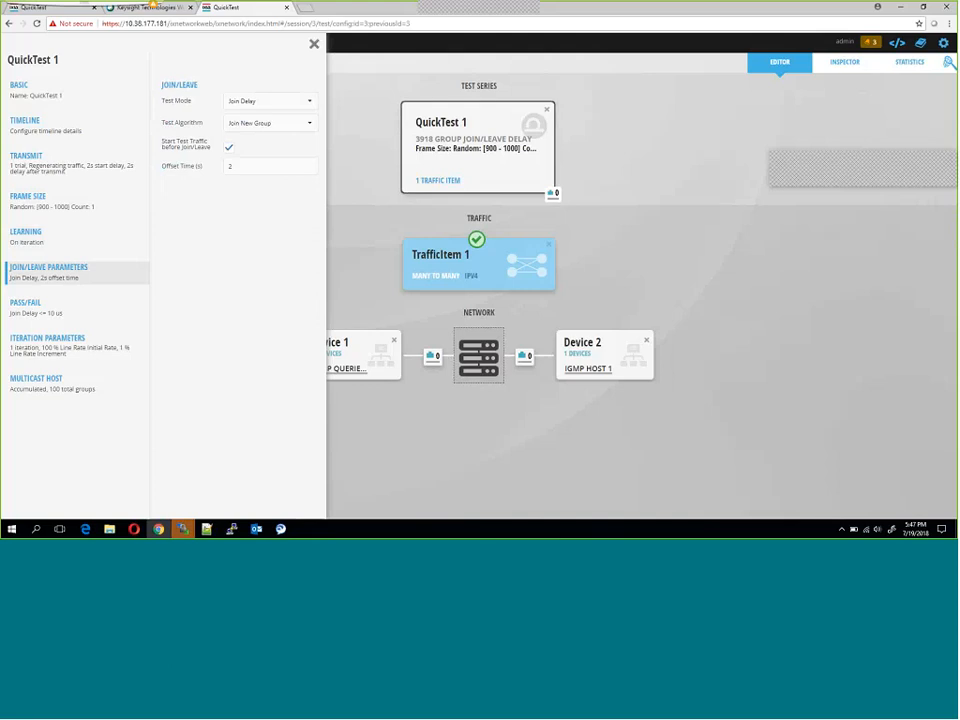
{"action": "left_click", "coordinate": [272, 103]}
{"action": "left_click", "coordinate": [272, 103]}
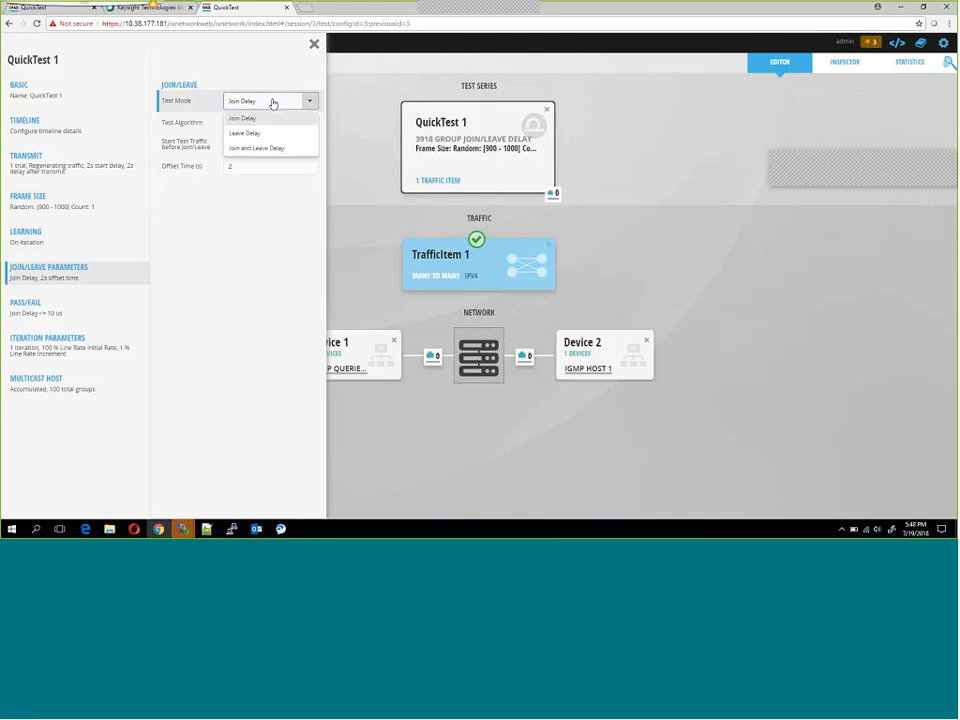
{"action": "left_click", "coordinate": [270, 135]}
{"action": "left_click", "coordinate": [267, 107]}
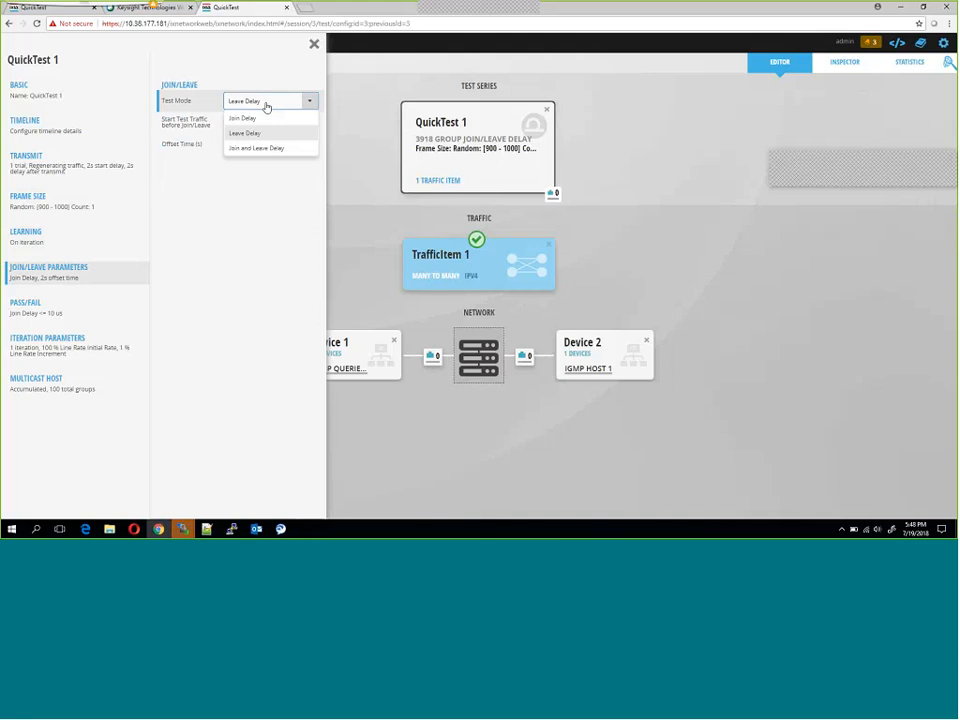
{"action": "left_click", "coordinate": [265, 149]}
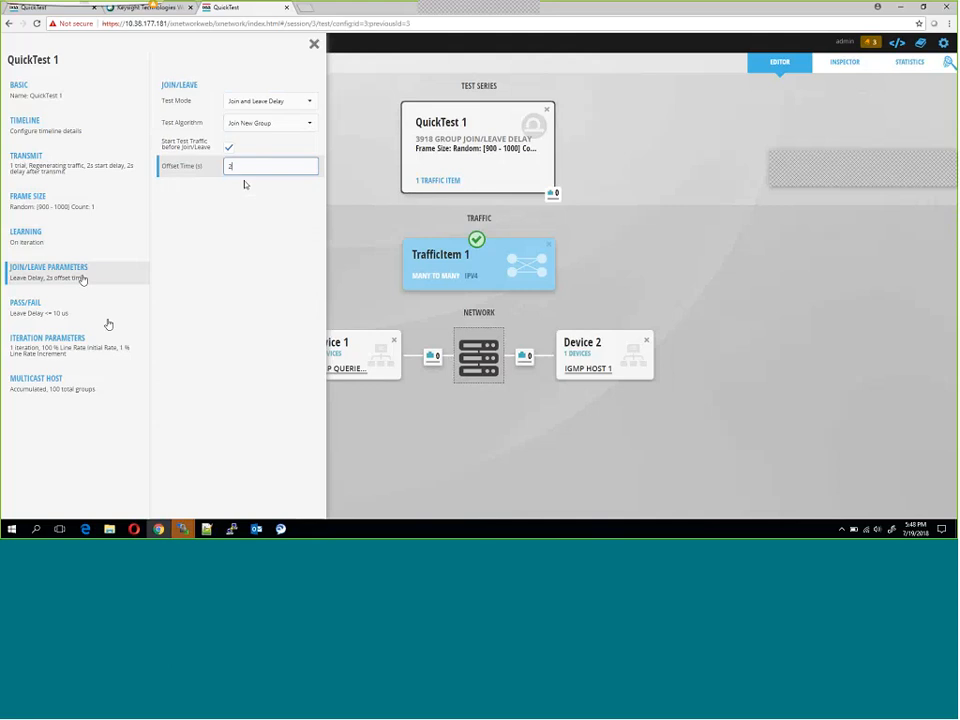
{"action": "left_click", "coordinate": [287, 130]}
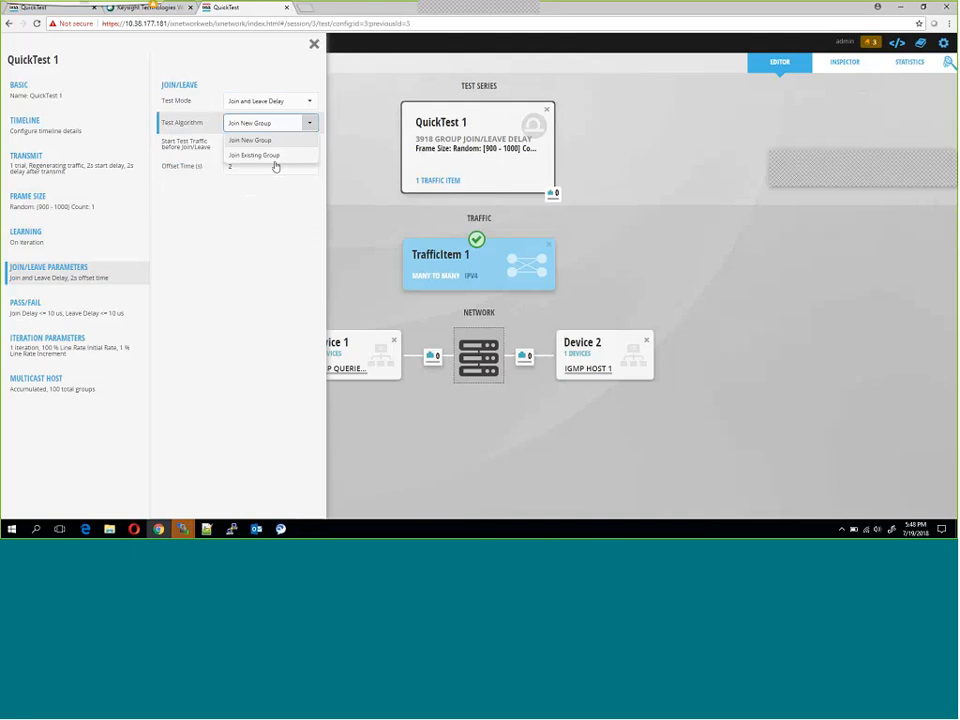
- Set the pass/fail Join Delay limit of QuickTest 1 to 400 ms
{"action": "left_click", "coordinate": [81, 306]}
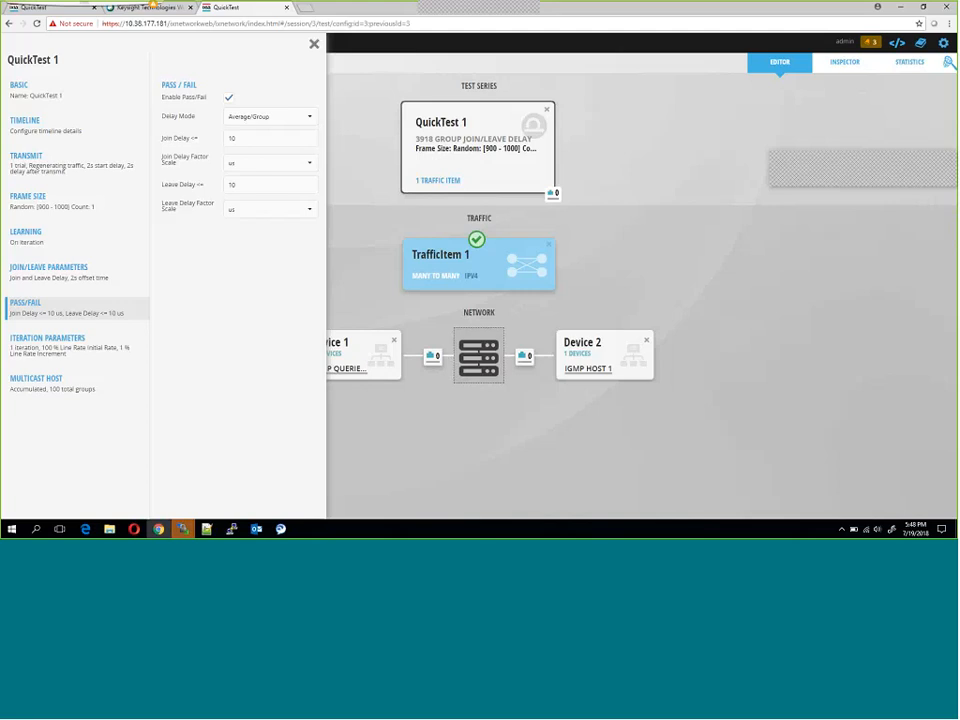
{"action": "left_click", "coordinate": [282, 120]}
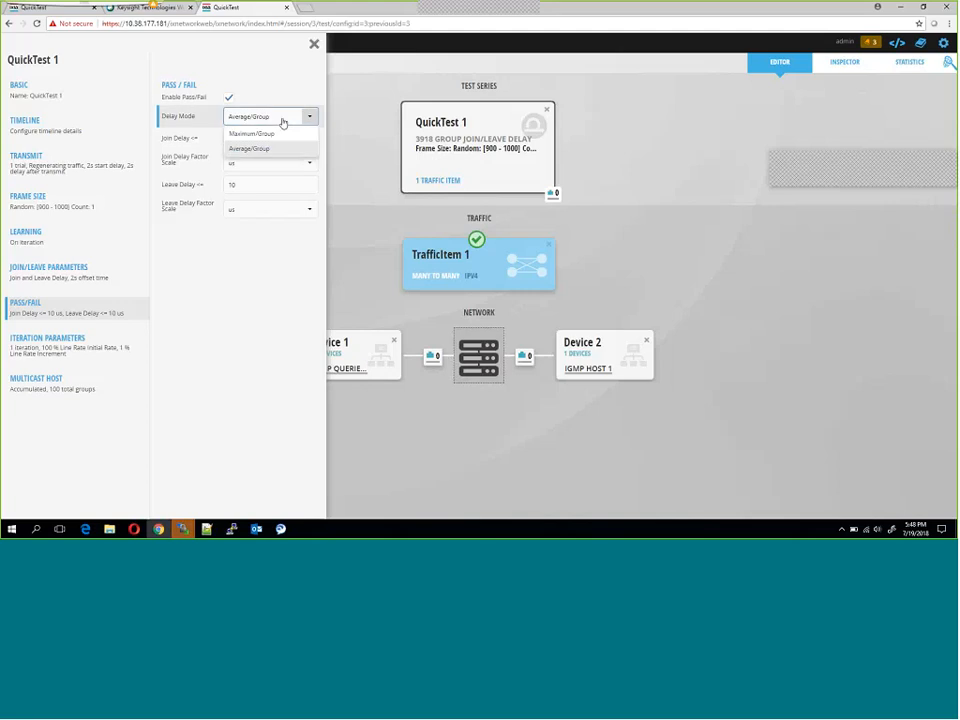
{"action": "left_click", "coordinate": [250, 292]}
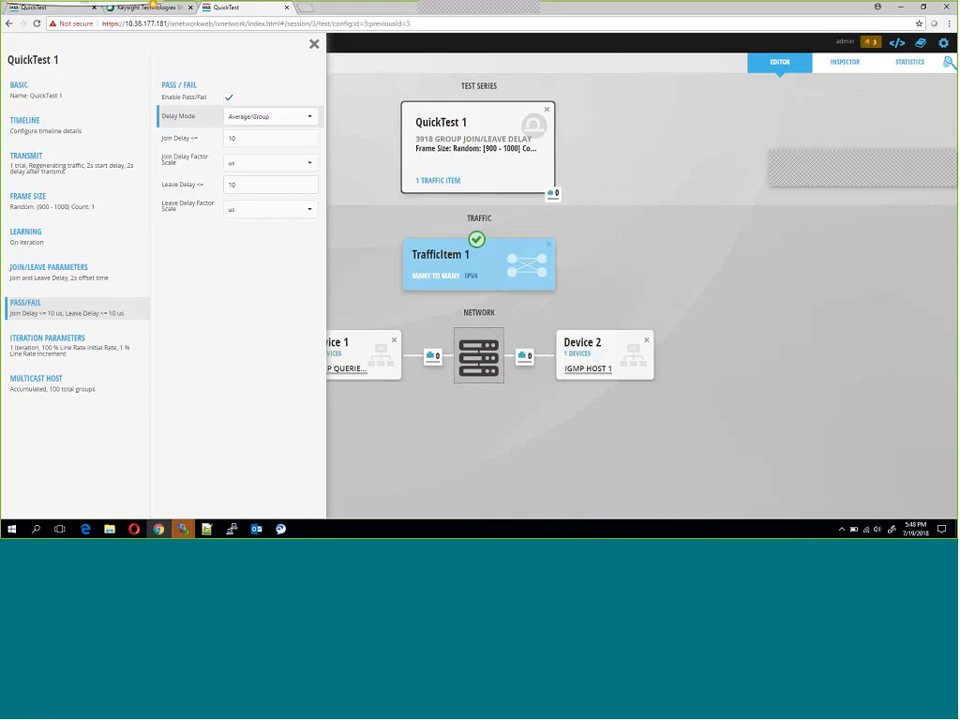
{"action": "left_click", "coordinate": [277, 134]}
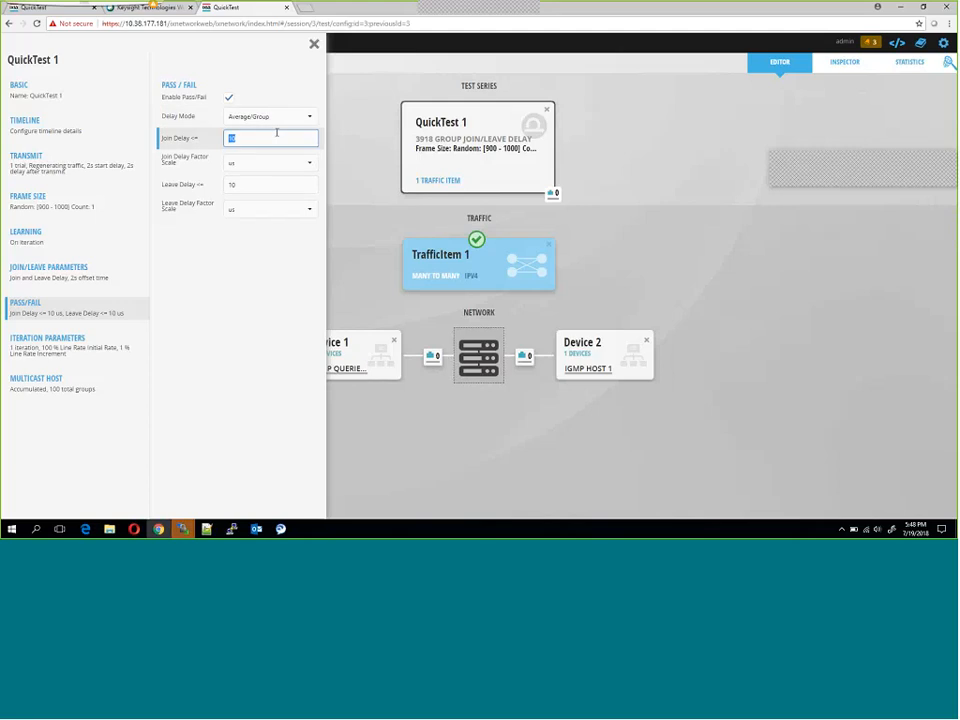
{"action": "type", "text": "400"}
{"action": "left_click", "coordinate": [251, 165]}
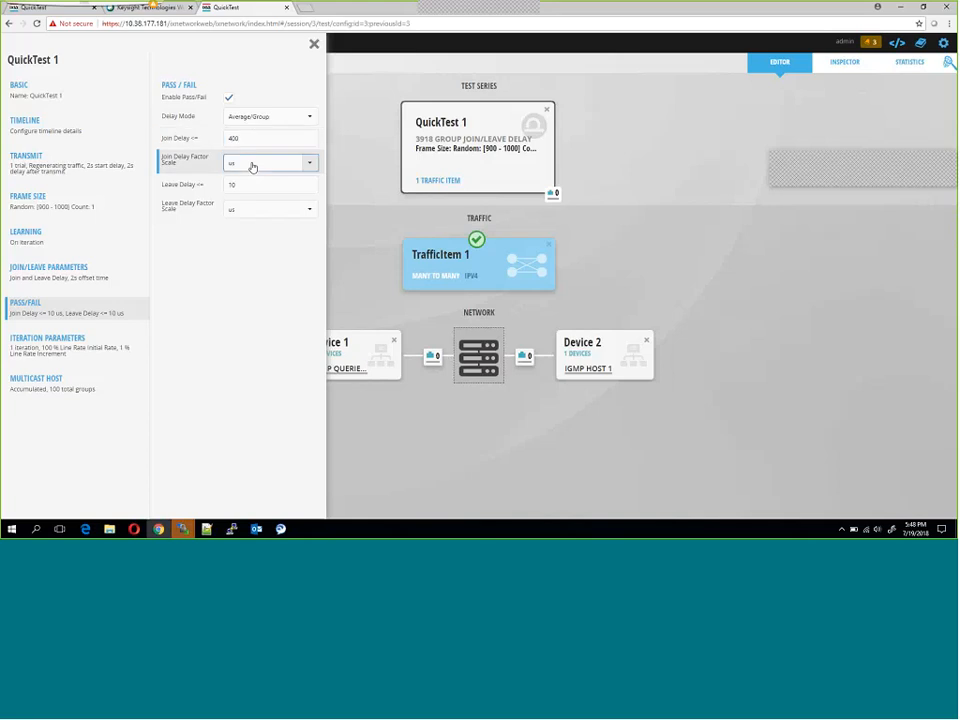
{"action": "left_click", "coordinate": [249, 182]}
{"action": "left_click", "coordinate": [269, 136]}
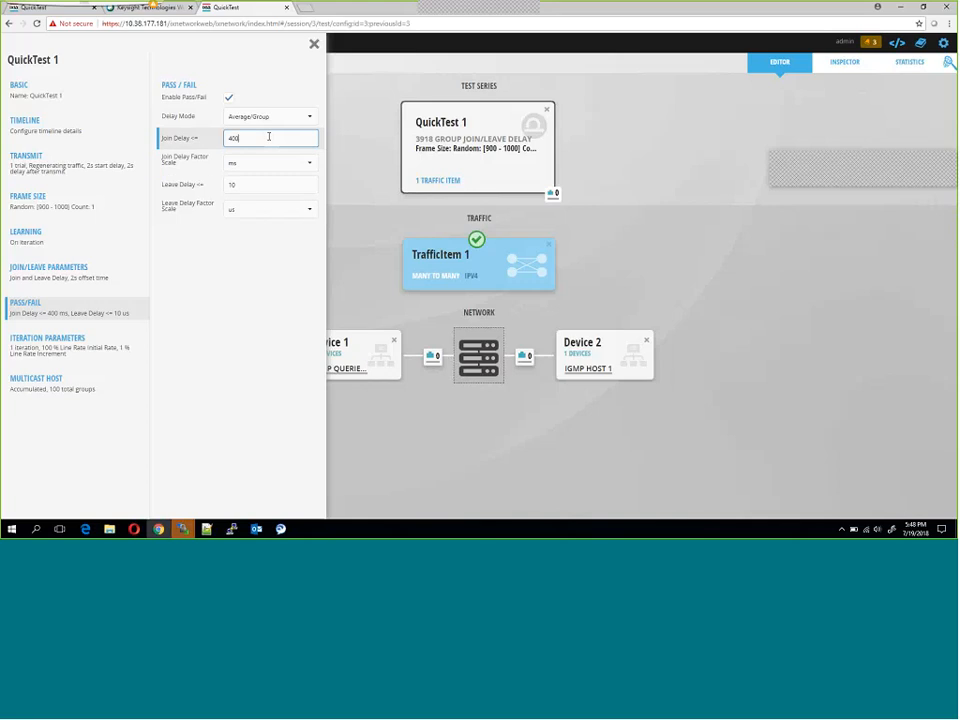
- Set the pass/fail Leave Delay limit of QuickTest 1 to 4000 with the factor scale in ms
{"action": "left_click", "coordinate": [255, 182]}
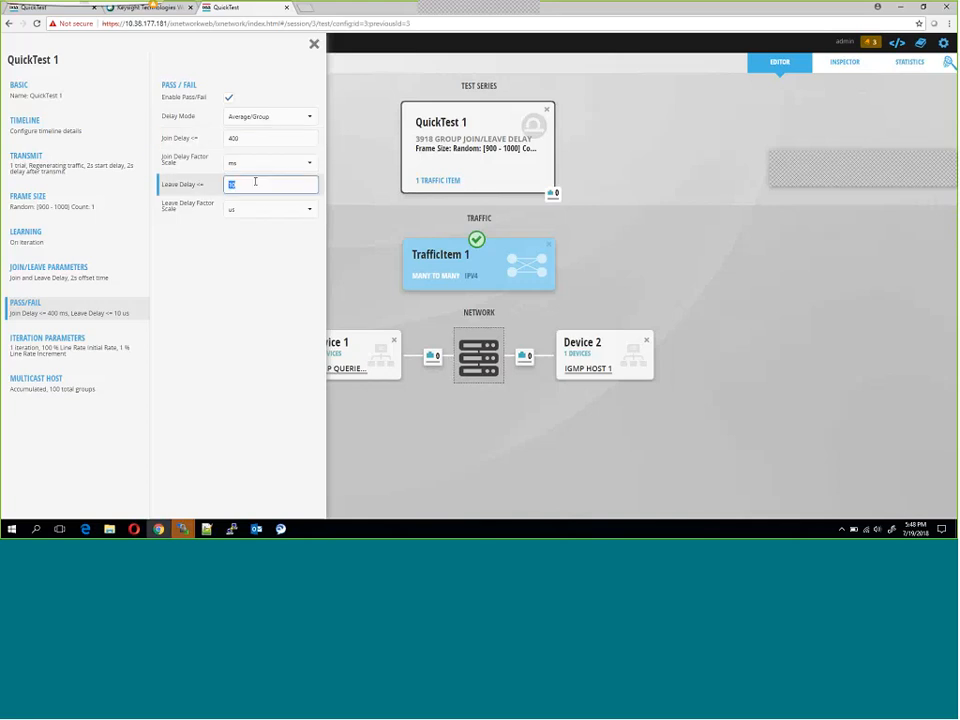
{"action": "type", "text": "4000"}
{"action": "left_click", "coordinate": [253, 210]}
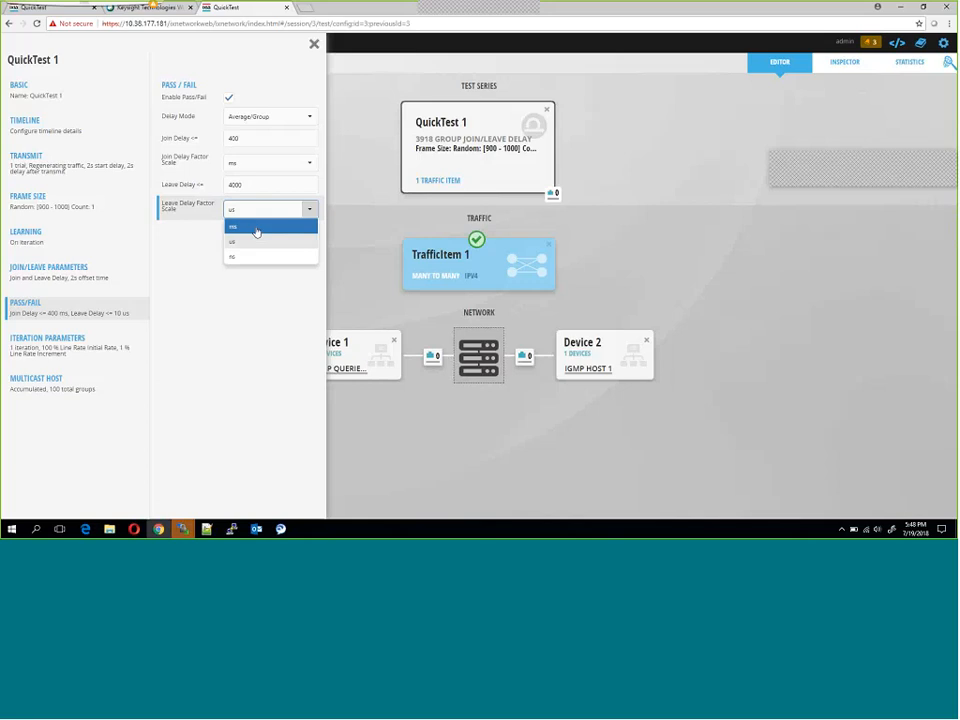
{"action": "left_click", "coordinate": [256, 228]}
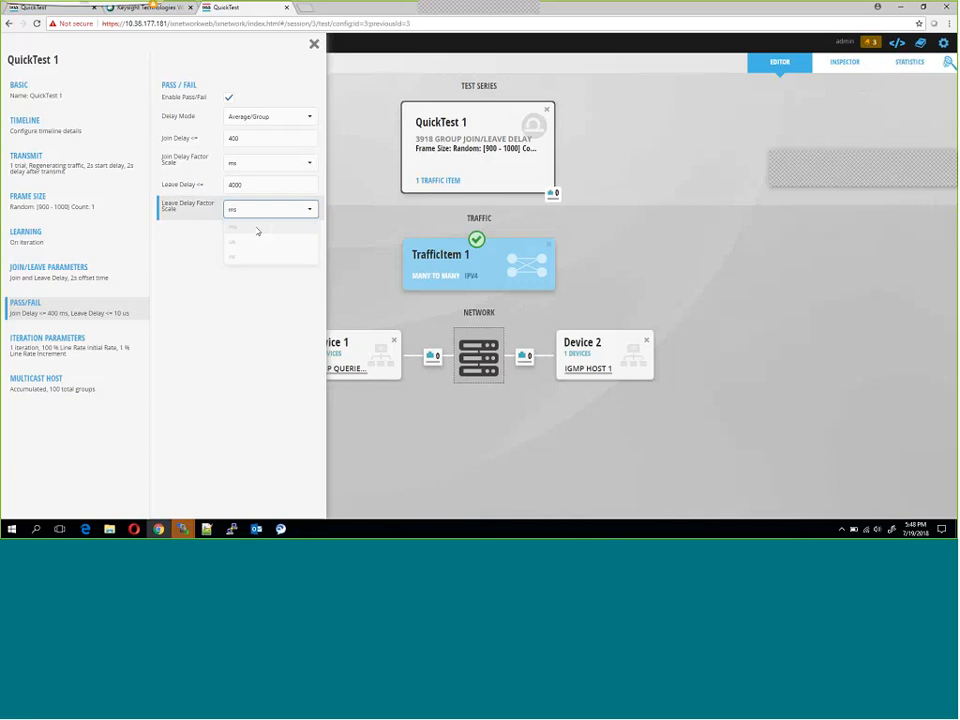
- Set the initial rate in QuickTest 1's iteration parameters to 90, with the load unit as % Line Rate
{"action": "left_click", "coordinate": [57, 350]}
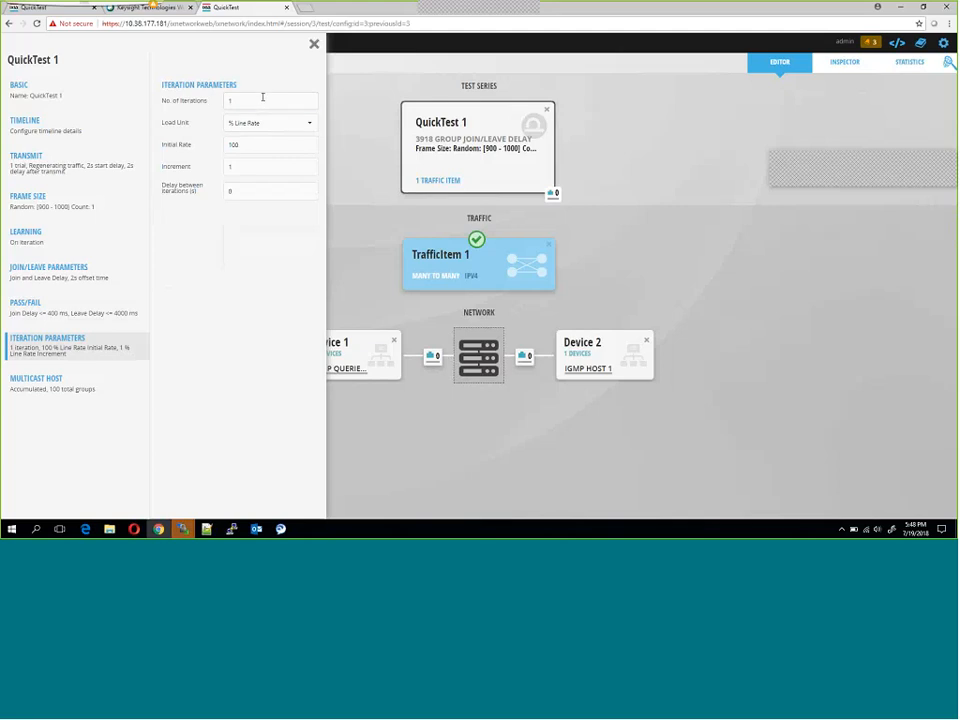
{"action": "double_click", "coordinate": [265, 100]}
{"action": "left_click", "coordinate": [281, 120]}
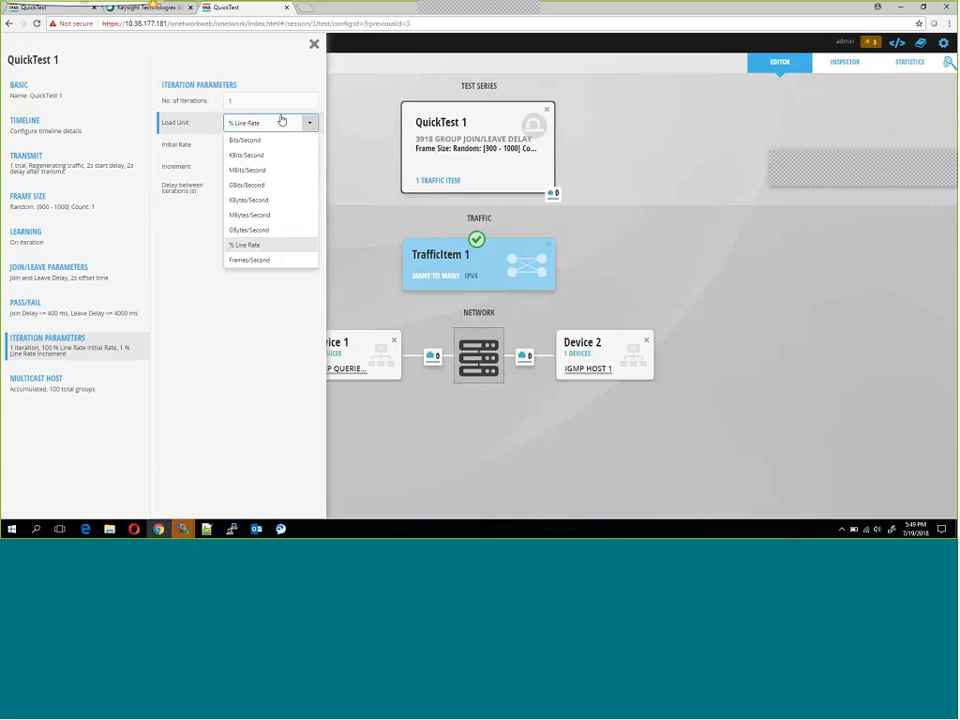
{"action": "left_click", "coordinate": [169, 166]}
{"action": "left_click", "coordinate": [245, 146]}
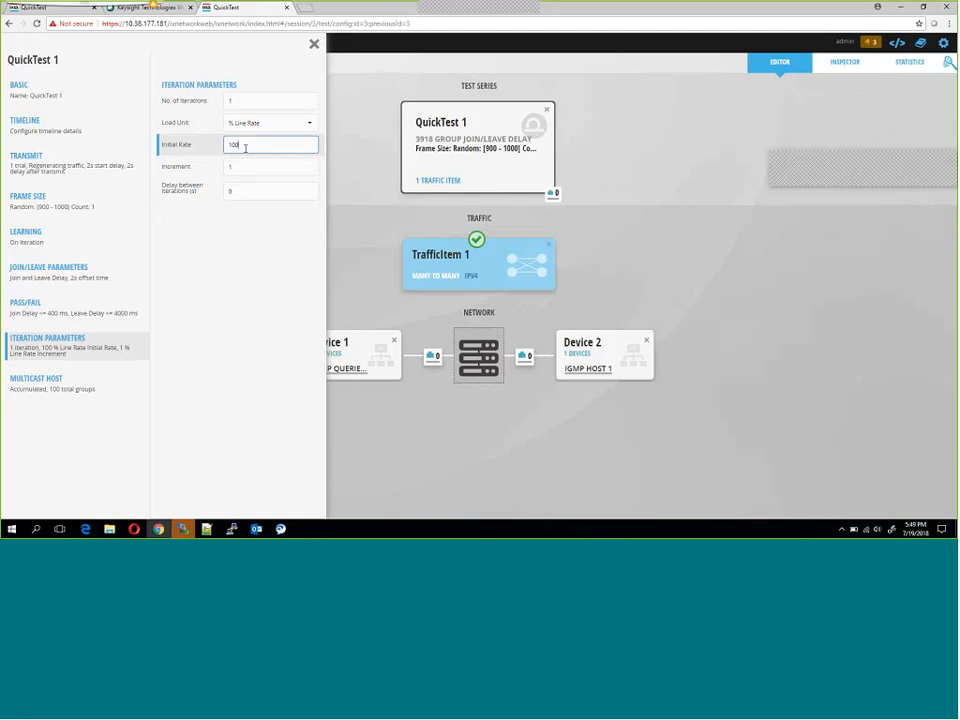
{"action": "key", "text": "BackSpace"}
{"action": "key", "text": "BackSpace"}
{"action": "key", "text": "BackSpace"}
{"action": "type", "text": "90"}
- Set QuickTest 1's rate increment to 5, delay between iterations to 5 s and number of iterations to 2
{"action": "left_click", "coordinate": [246, 167]}
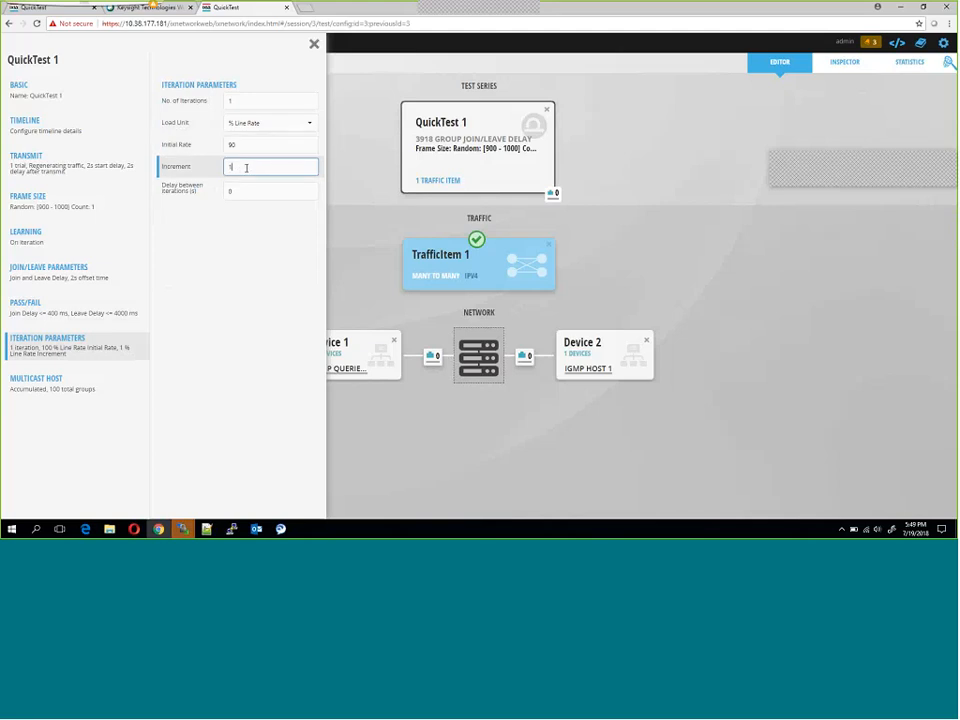
{"action": "type", "text": "5"}
{"action": "left_click", "coordinate": [249, 192]}
{"action": "type", "text": "3"}
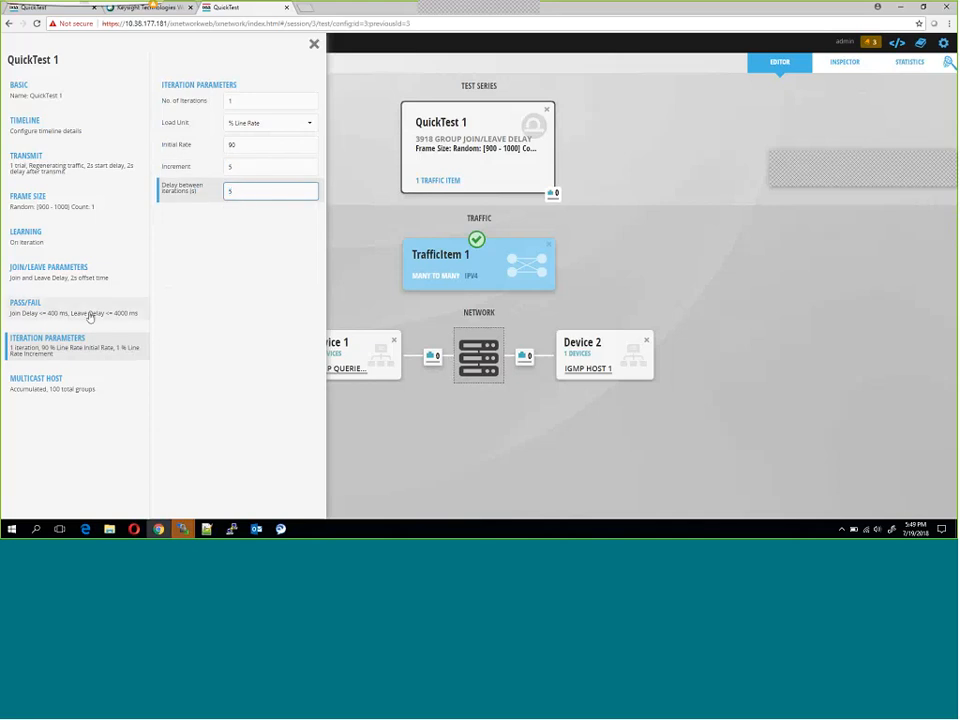
{"action": "left_click", "coordinate": [241, 101]}
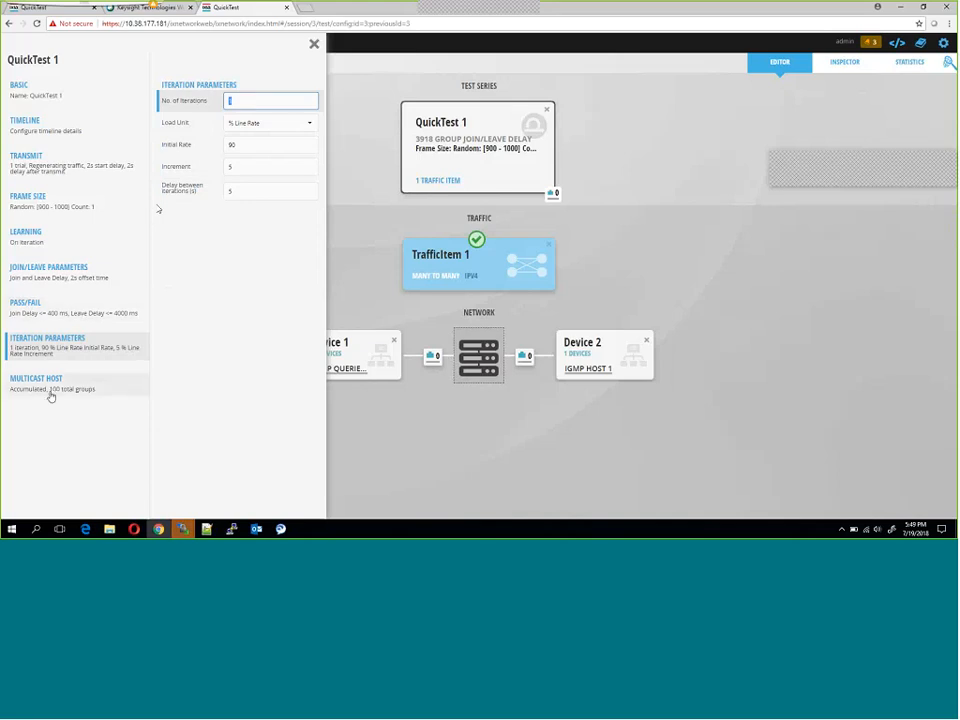
{"action": "type", "text": "3"}
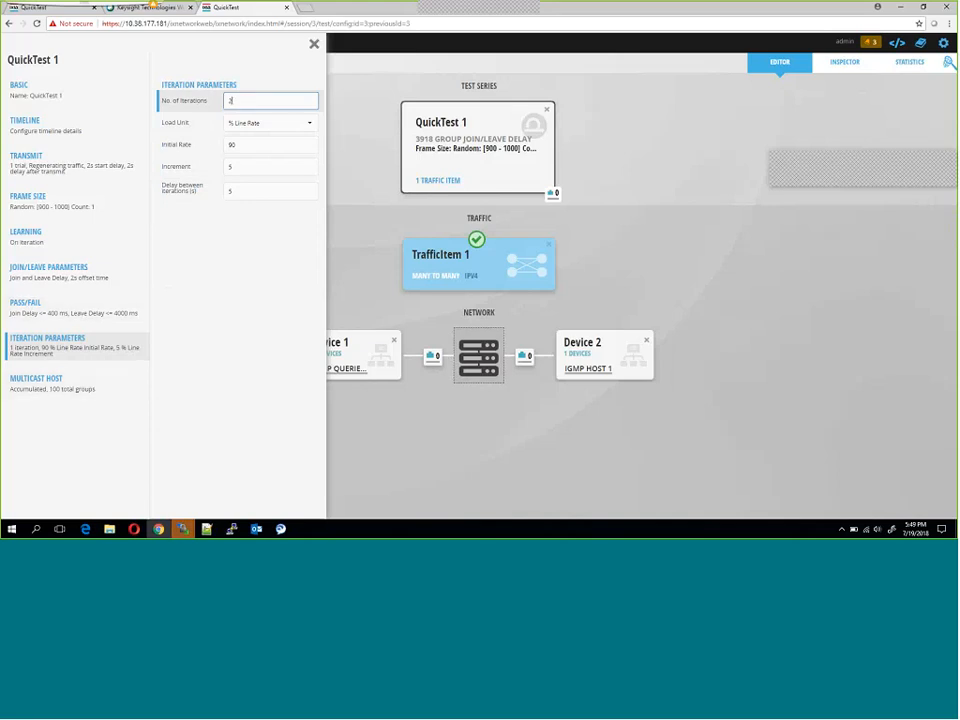
- Examine the start group address, address increment and source mode options in QuickTest 1's multicast host group ranges, keeping Include
{"action": "left_click", "coordinate": [32, 389]}
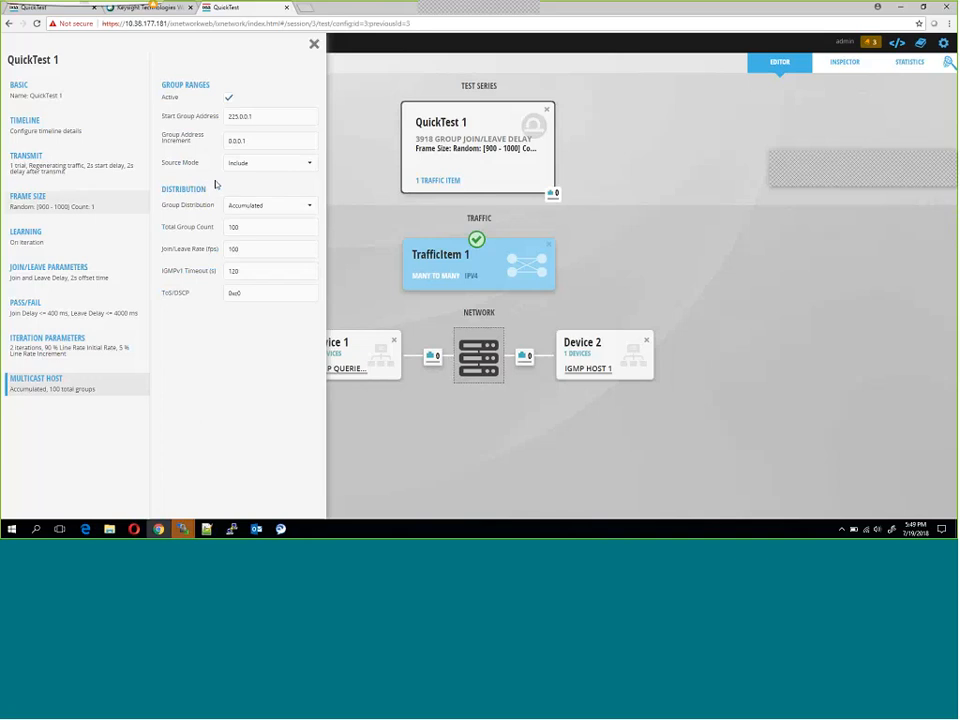
{"action": "left_click", "coordinate": [280, 114]}
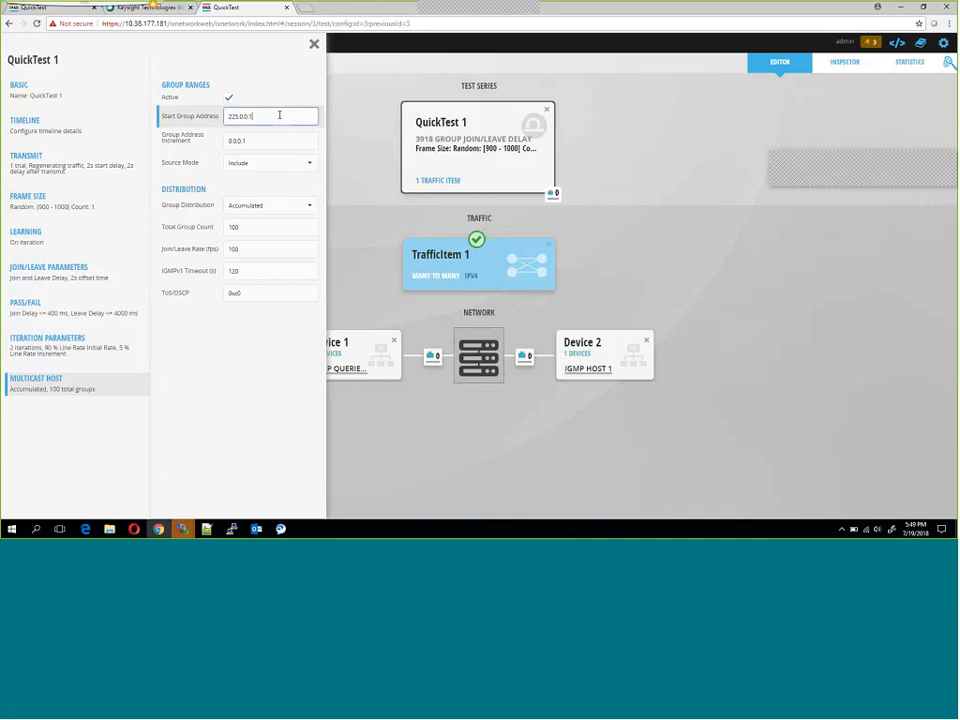
{"action": "double_click", "coordinate": [280, 114]}
{"action": "left_click", "coordinate": [275, 143]}
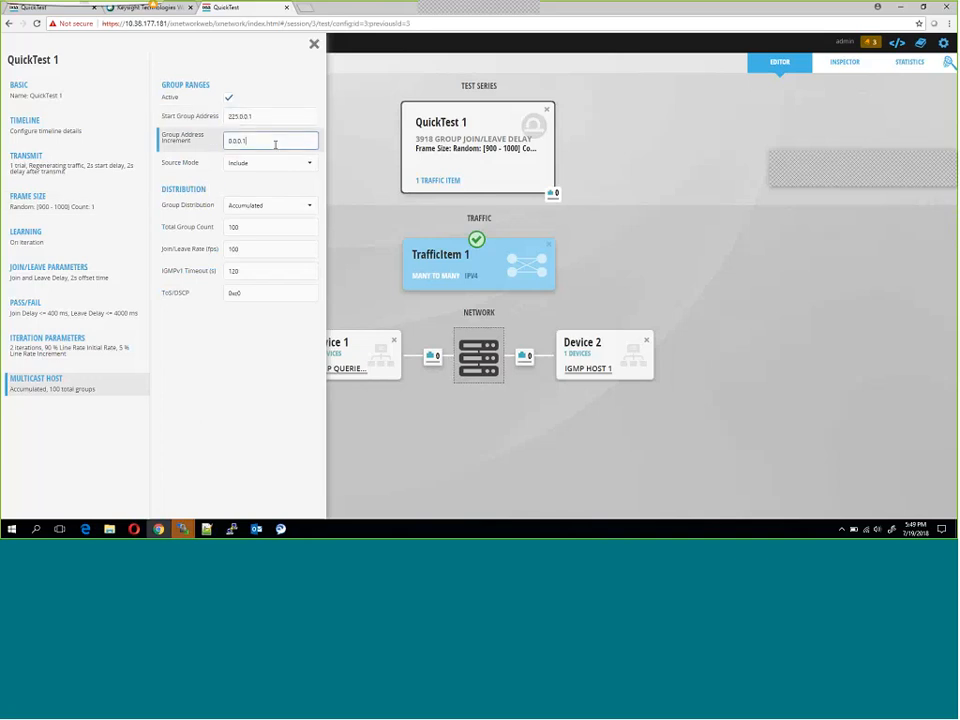
{"action": "double_click", "coordinate": [275, 144]}
{"action": "left_click", "coordinate": [275, 171]}
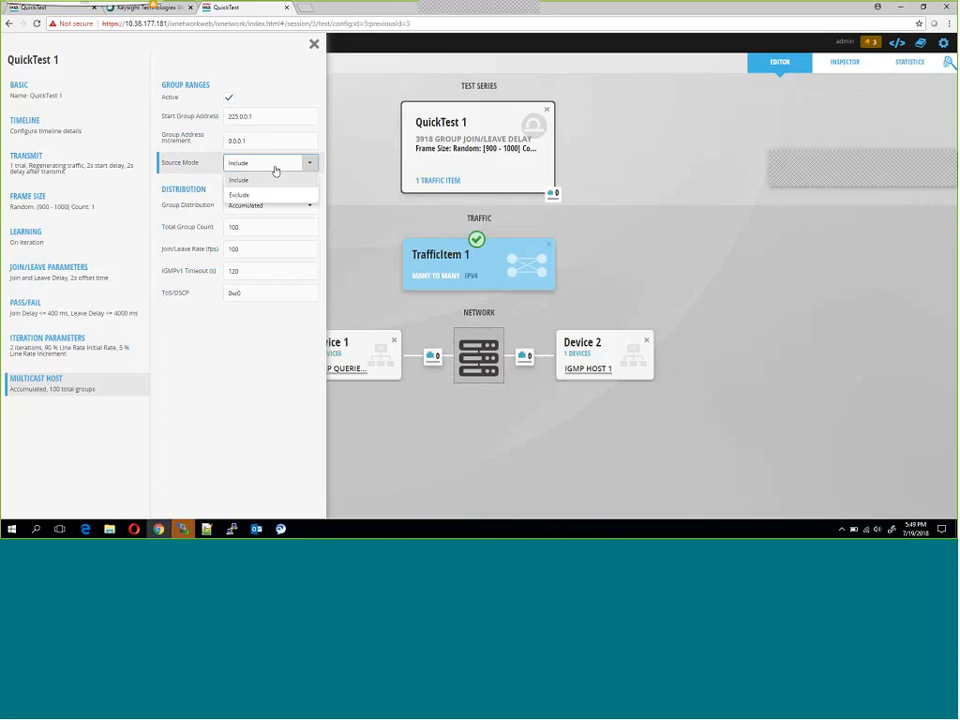
{"action": "left_click", "coordinate": [270, 180]}
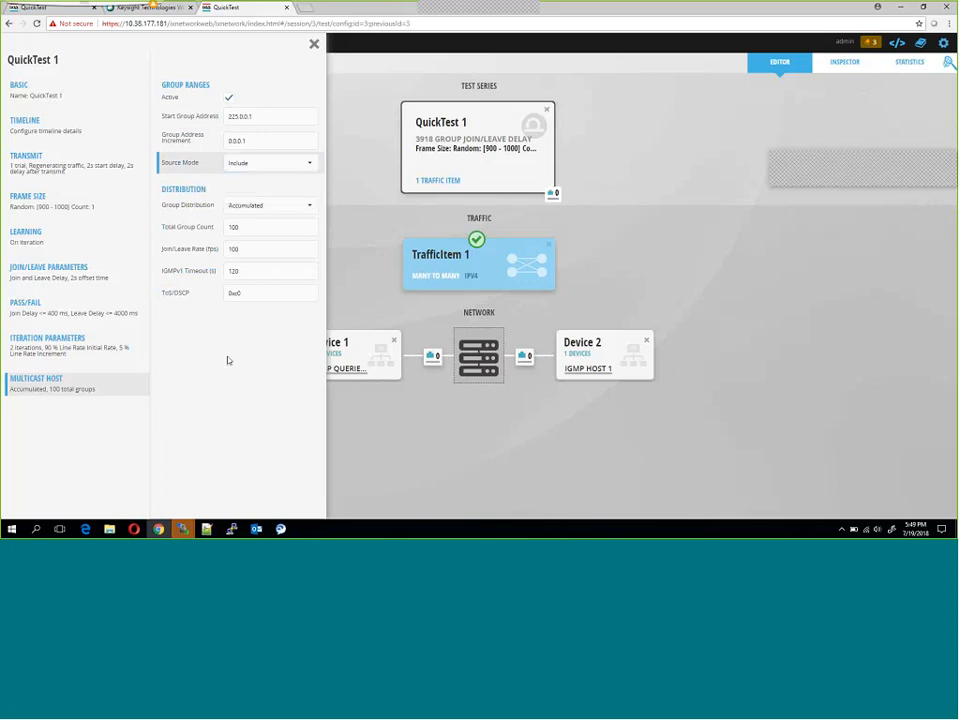
- Set QuickTest 1's multicast group distribution to Distributed per Host with a total group count of 200, and close its settings
{"action": "left_click", "coordinate": [262, 207]}
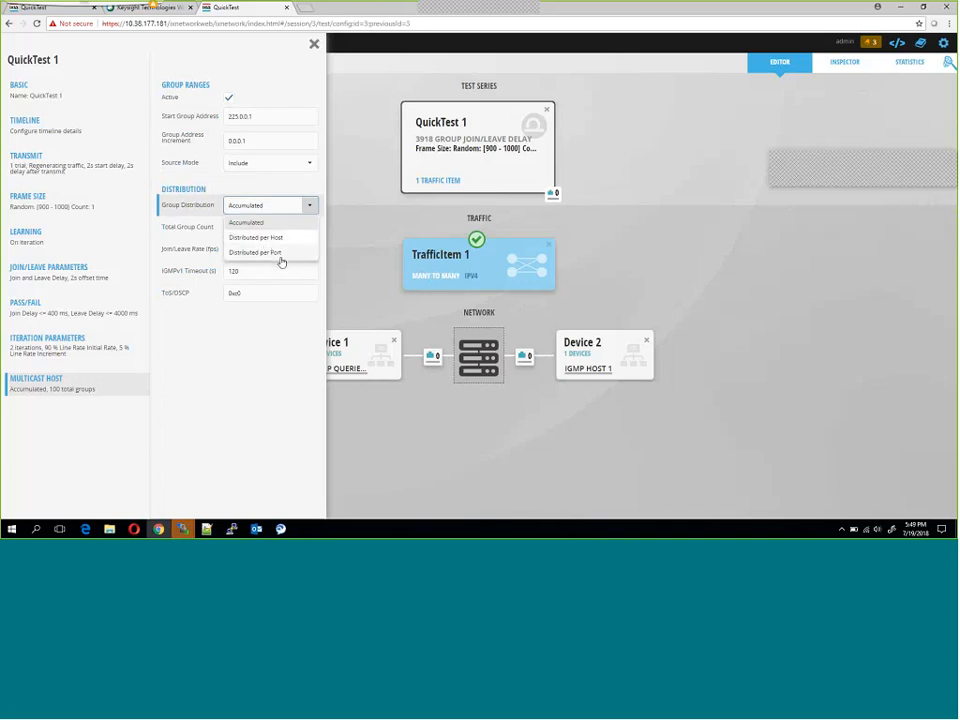
{"action": "left_click", "coordinate": [277, 242]}
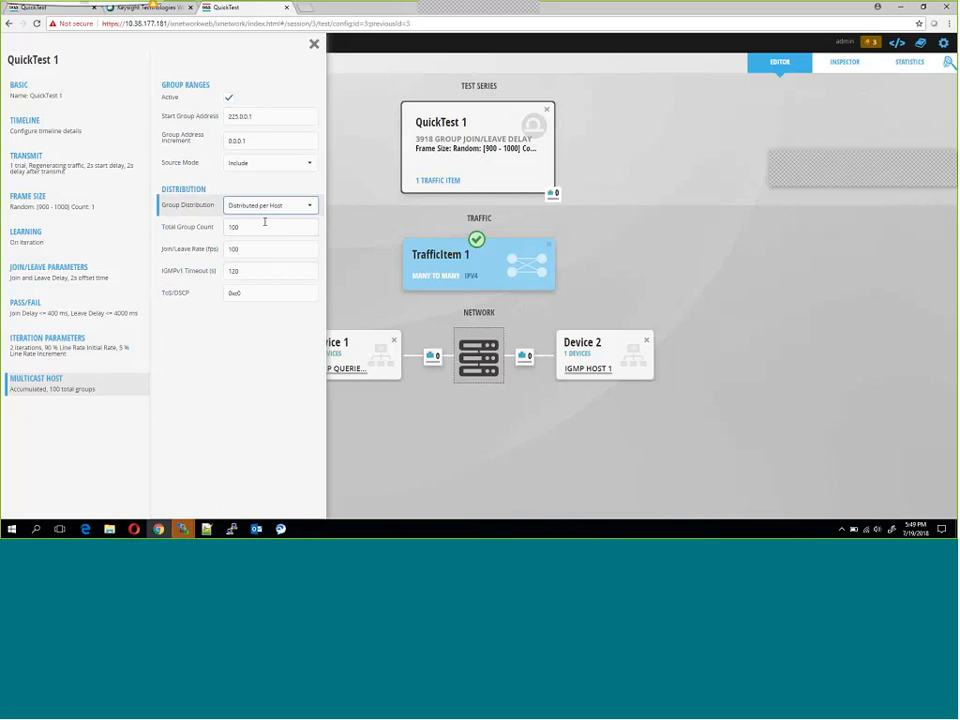
{"action": "left_click", "coordinate": [265, 221]}
{"action": "type", "text": "200"}
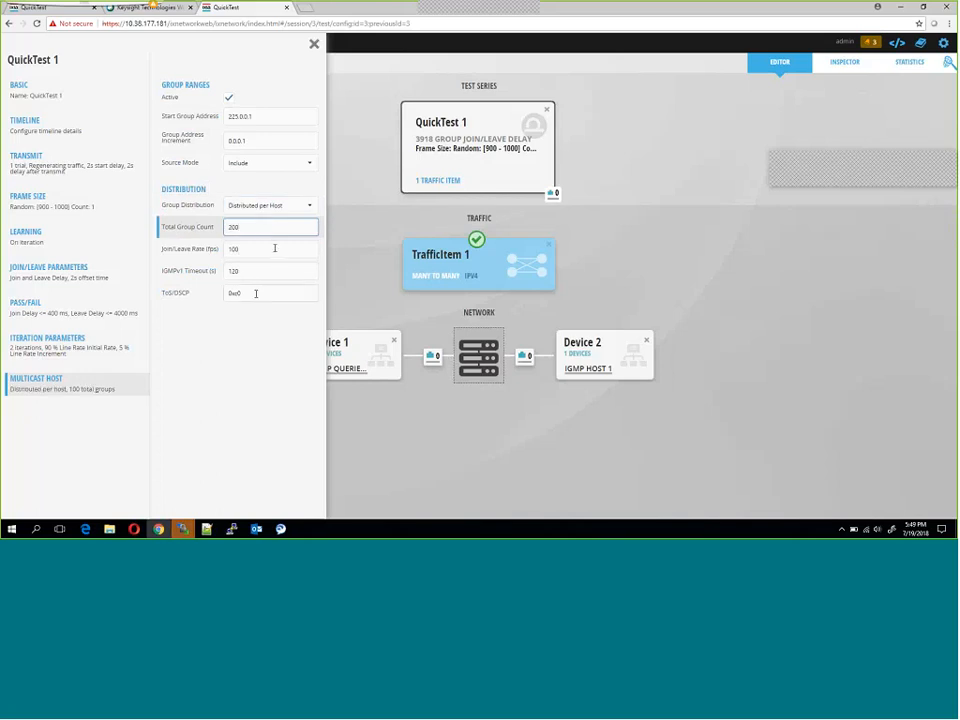
{"action": "left_click", "coordinate": [370, 176]}
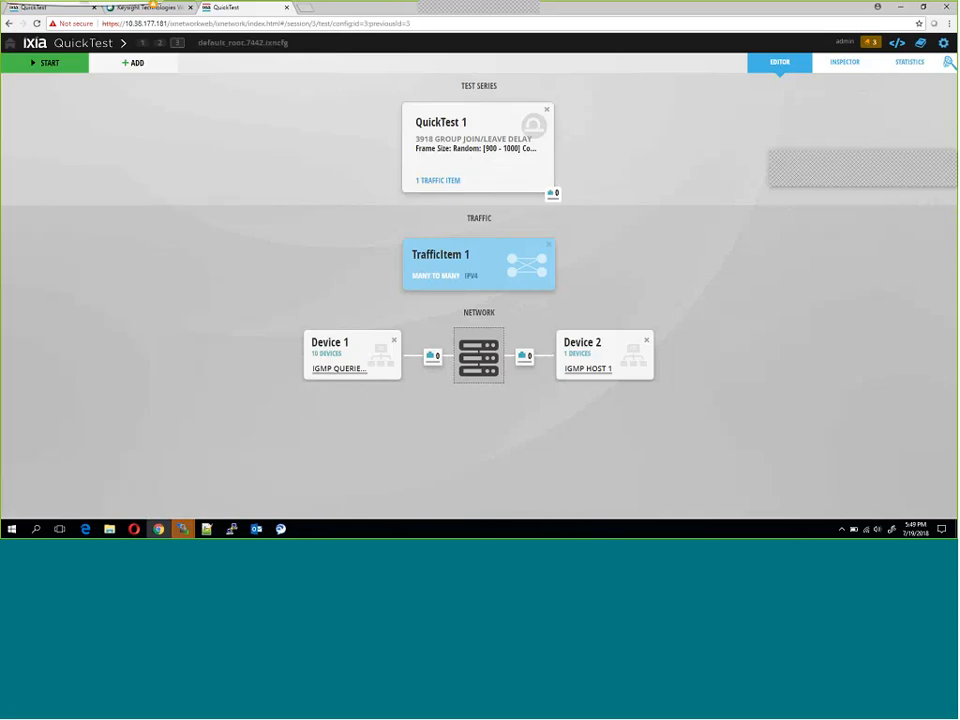
- Inspect the basic and meshing settings of TrafficItem 1 and the IGMP querier settings of Device 1
{"action": "left_click", "coordinate": [507, 275]}
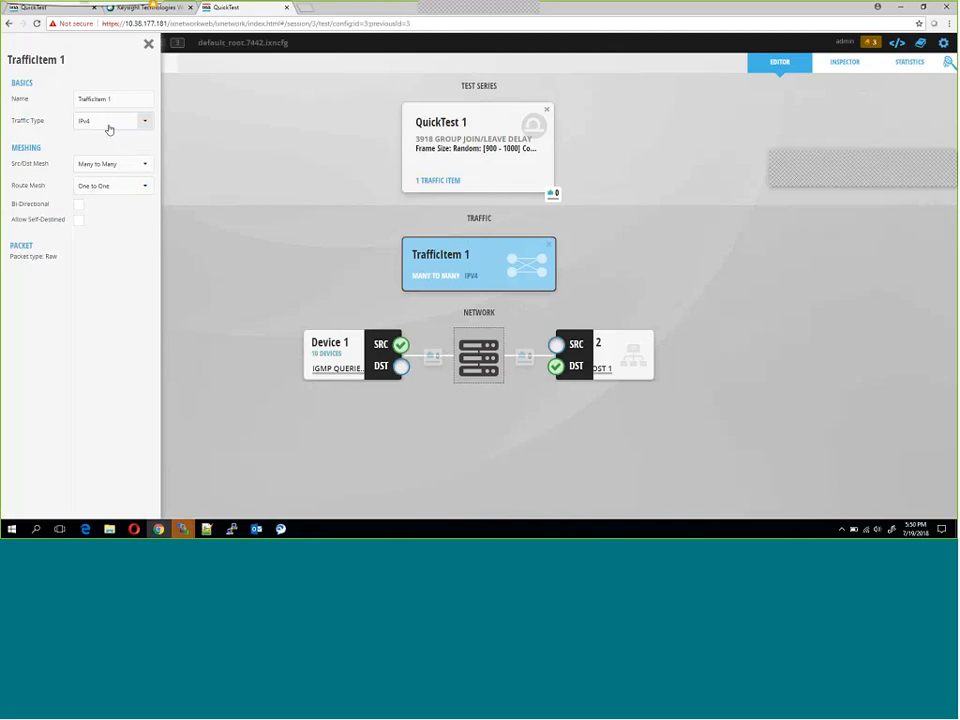
{"action": "left_click", "coordinate": [364, 306]}
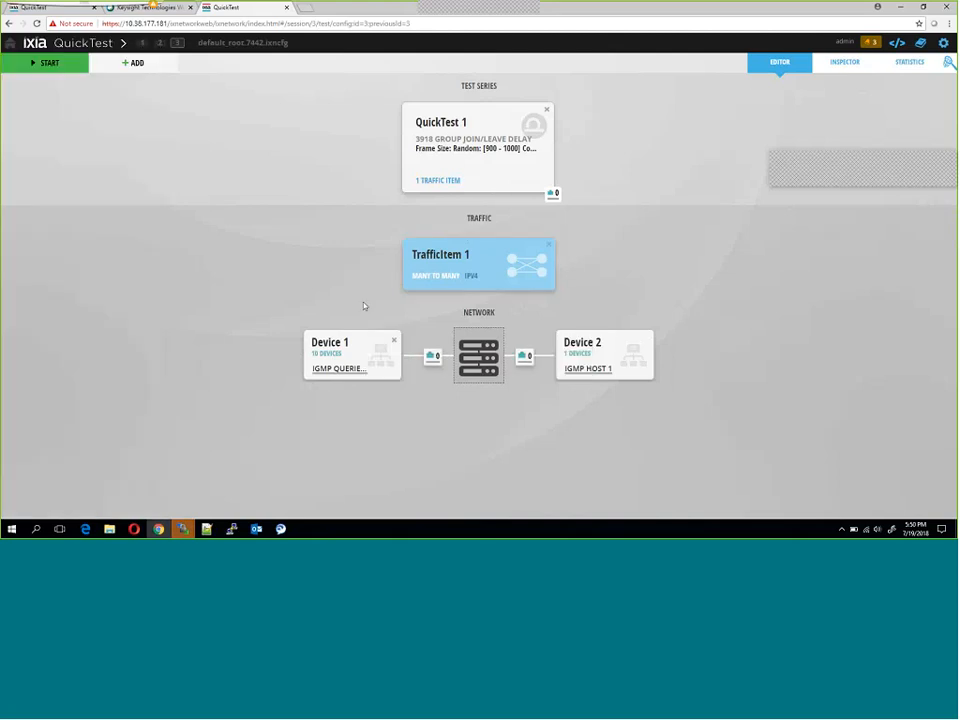
{"action": "left_click", "coordinate": [345, 355]}
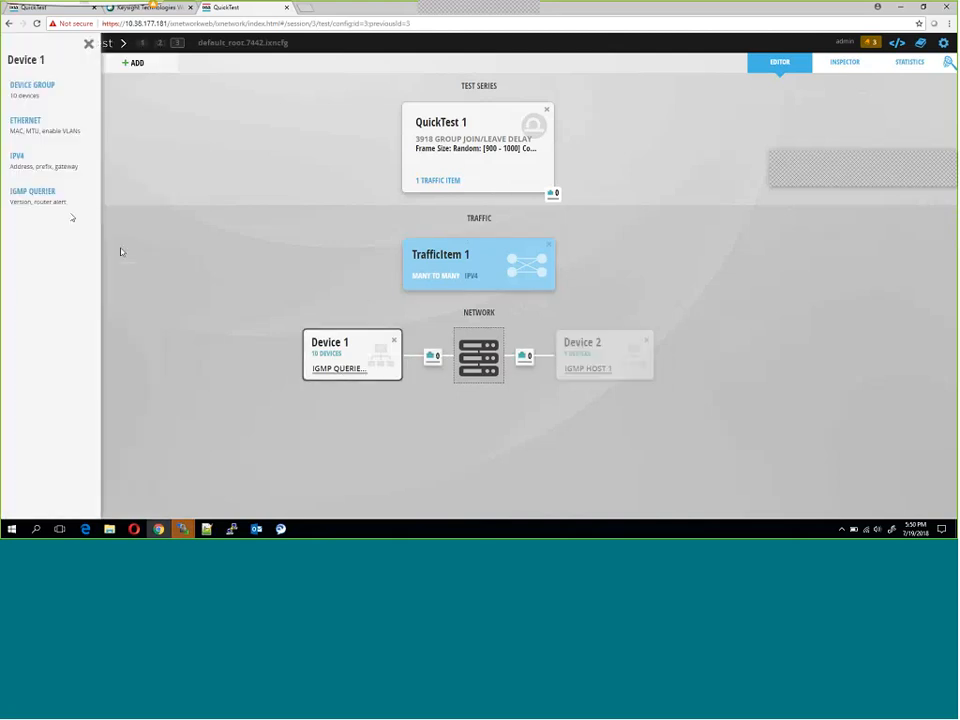
{"action": "left_click", "coordinate": [55, 203]}
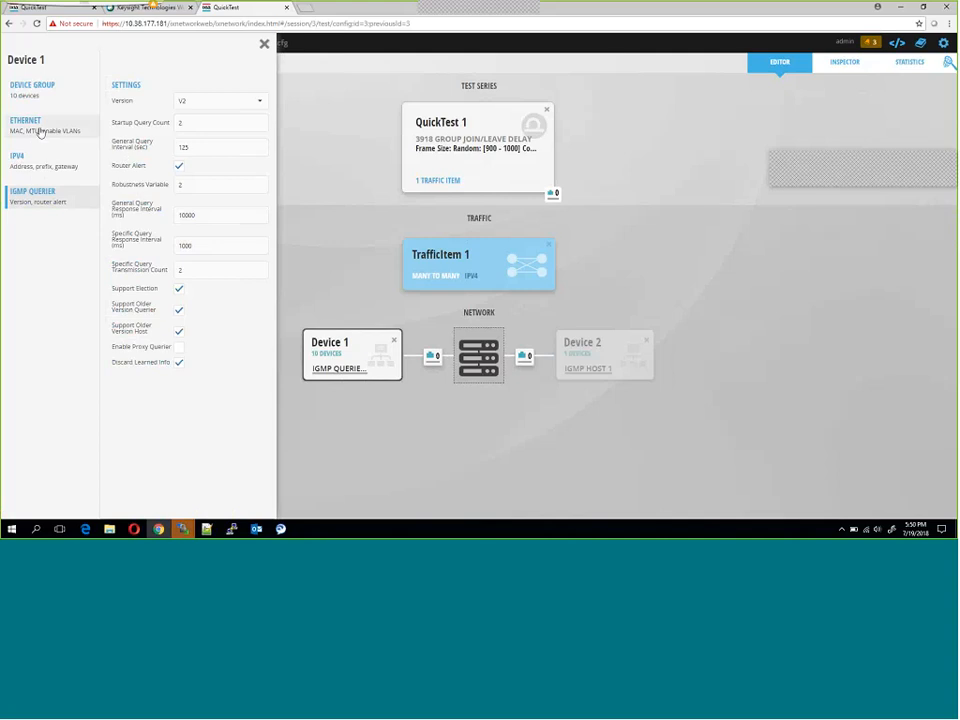
- Set Device 1's incrementing IPv4 address to start at 192.168.3.2 with a step of 0.0.0.1
{"action": "left_click", "coordinate": [34, 158]}
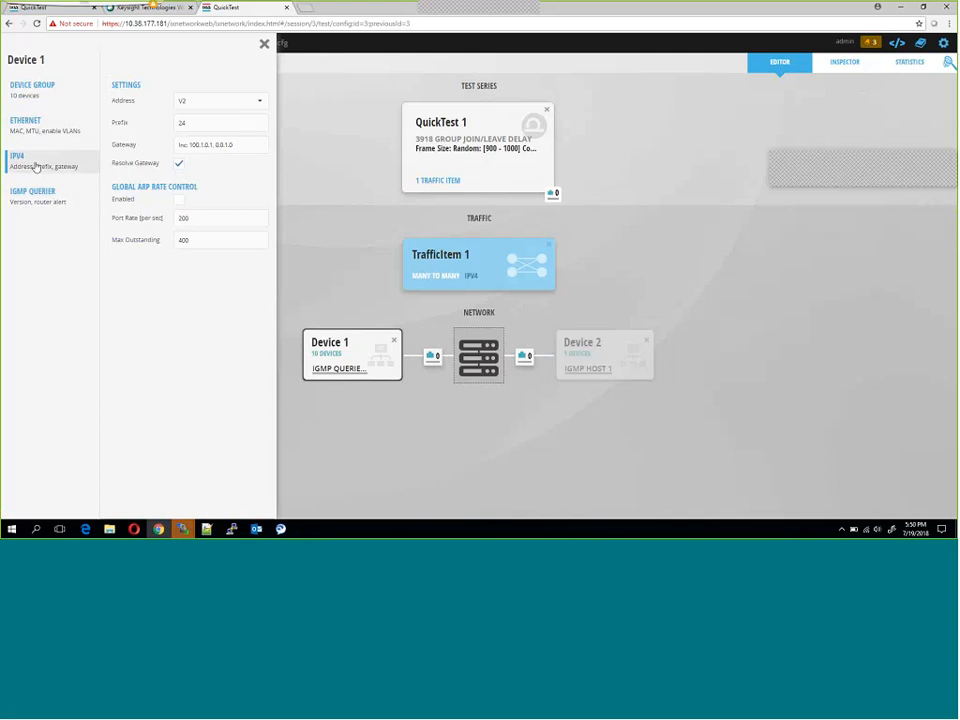
{"action": "left_click", "coordinate": [221, 101]}
{"action": "left_click", "coordinate": [393, 124]}
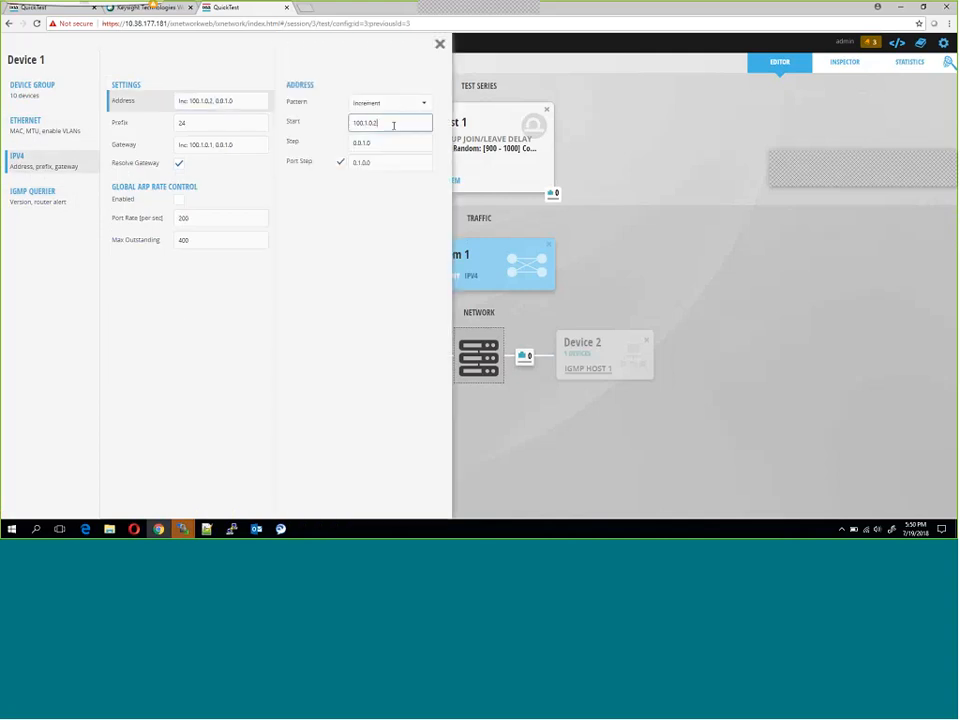
{"action": "type", "text": "192.168.3.2"}
{"action": "key", "text": "Tab"}
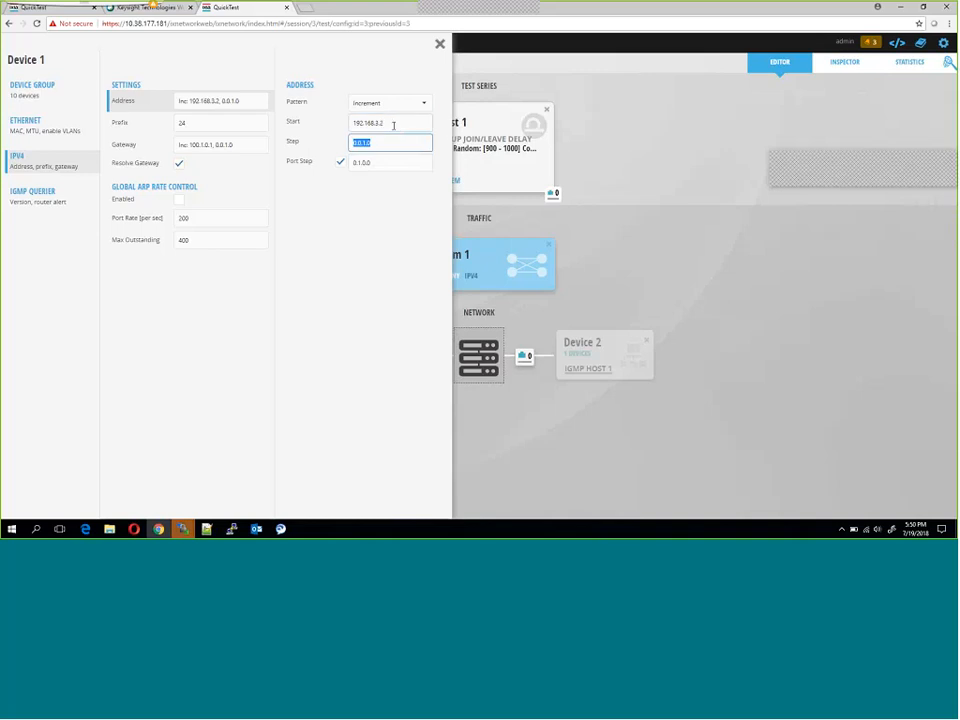
{"action": "type", "text": "0.0.0"}
- Change Device 1's IPv4 gateway to the Single Value pattern with an address in the 192.168.3.x range, and close its settings
{"action": "left_click", "coordinate": [246, 149]}
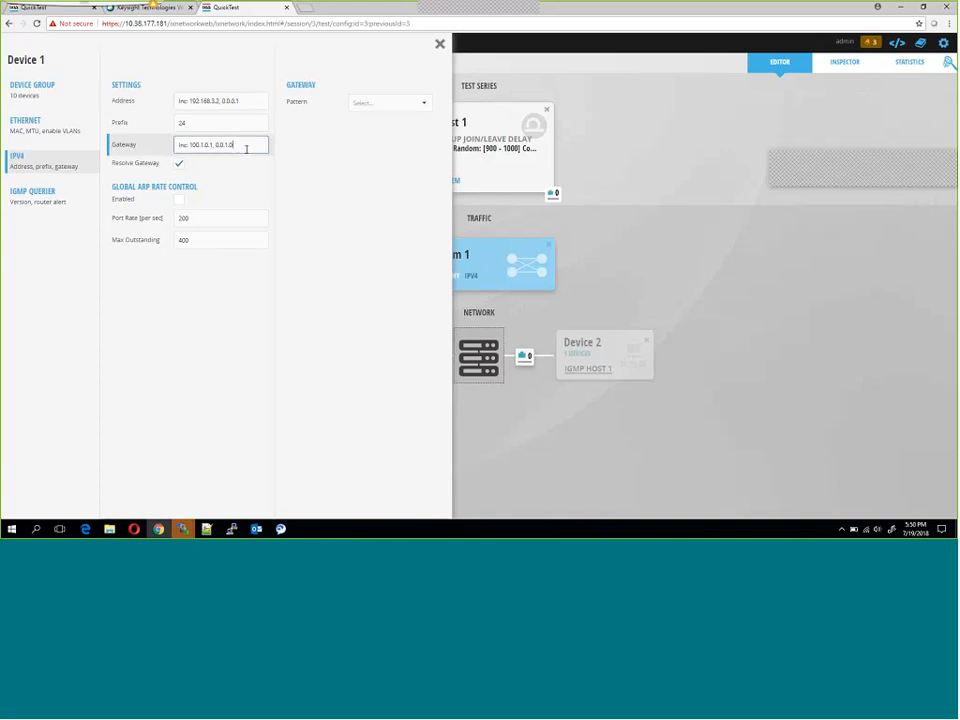
{"action": "left_click", "coordinate": [388, 103]}
{"action": "left_click", "coordinate": [386, 123]}
{"action": "key", "text": "Tab"}
{"action": "type", "text": "1"}
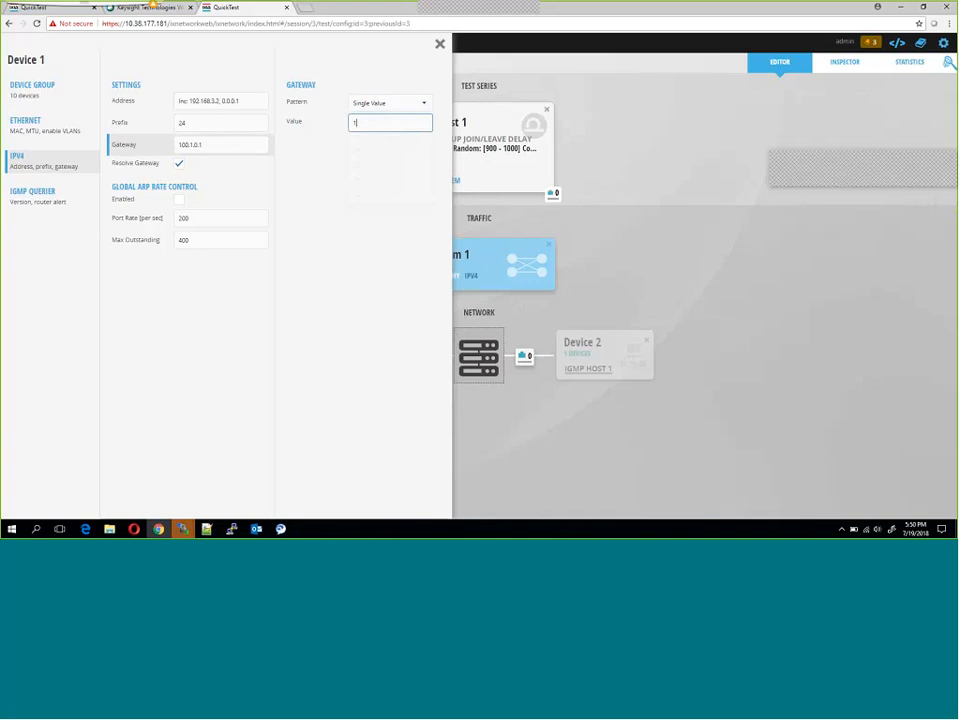
{"action": "type", "text": "8"}
{"action": "type", "text": "2.1"}
{"action": "type", "text": "6"}
{"action": "type", "text": "8.3."}
{"action": "type", "text": "2"}
{"action": "key", "text": "BackSpace"}
{"action": "type", "text": "1.1"}
{"action": "left_click", "coordinate": [598, 365]}
- Set Device 2's incrementing IPv4 address to start at 192.168.4.2 with a step of 0.0.0.1
{"action": "left_click", "coordinate": [598, 365]}
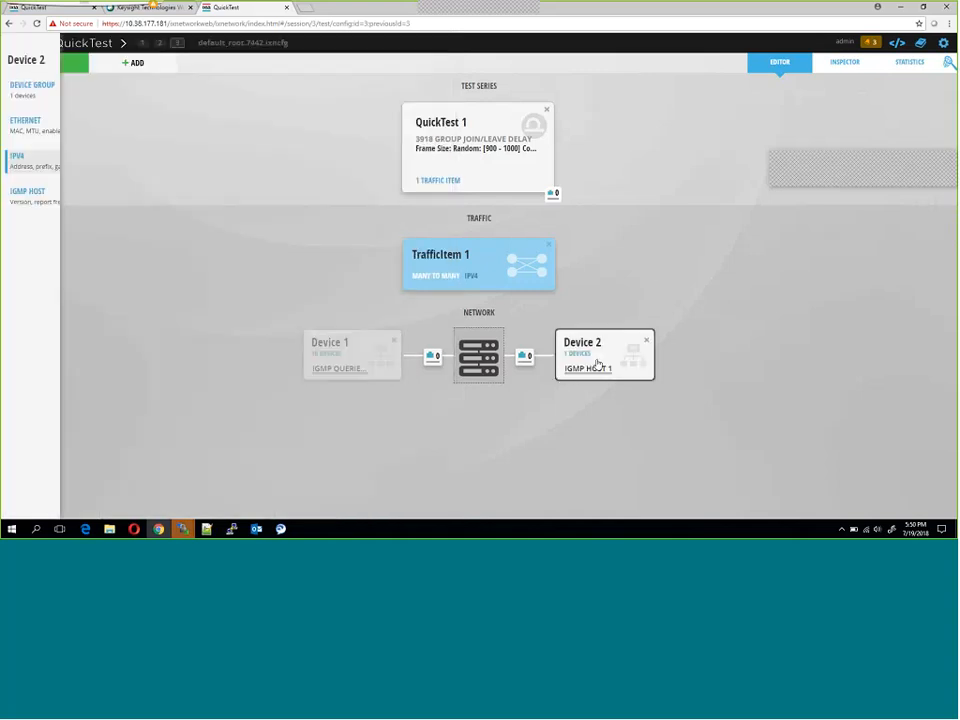
{"action": "left_click", "coordinate": [250, 100]}
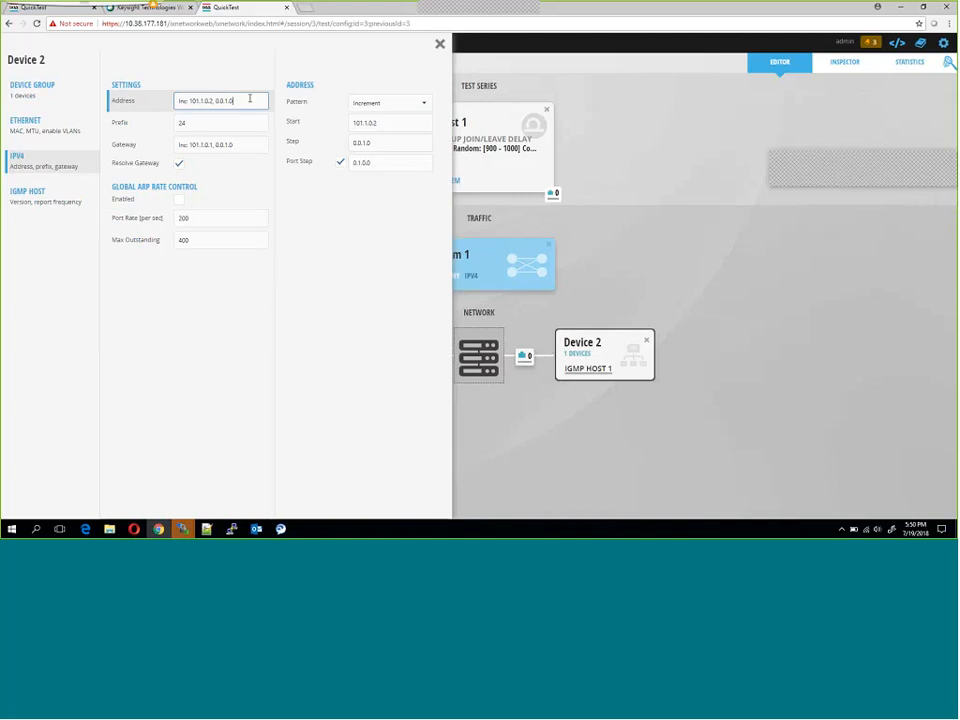
{"action": "left_click", "coordinate": [392, 122]}
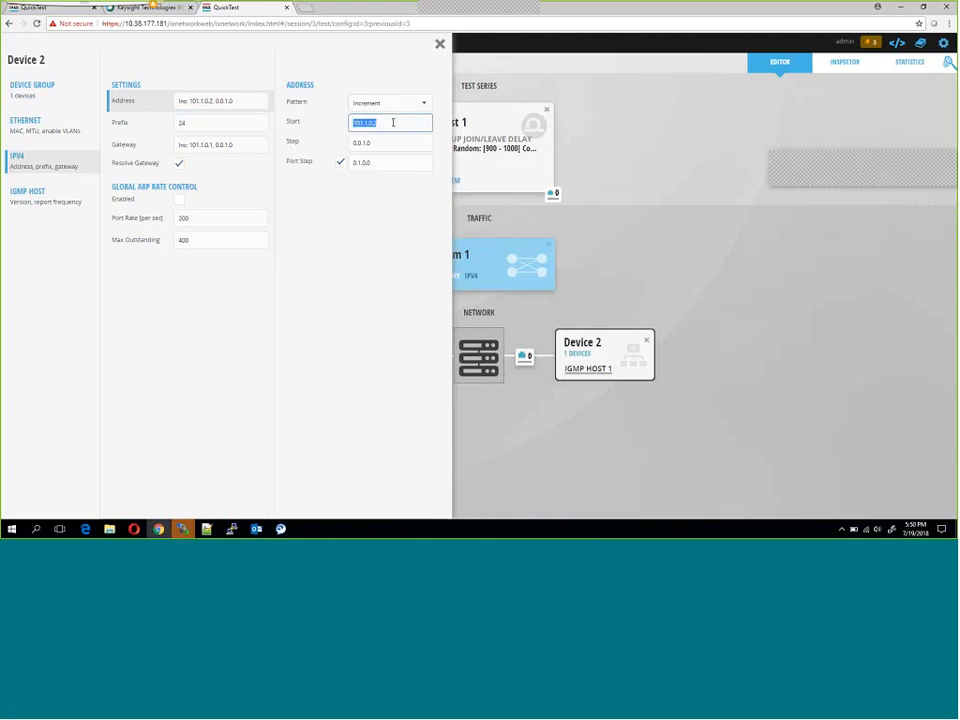
{"action": "type", "text": "192.168.4.2"}
{"action": "key", "text": "Tab"}
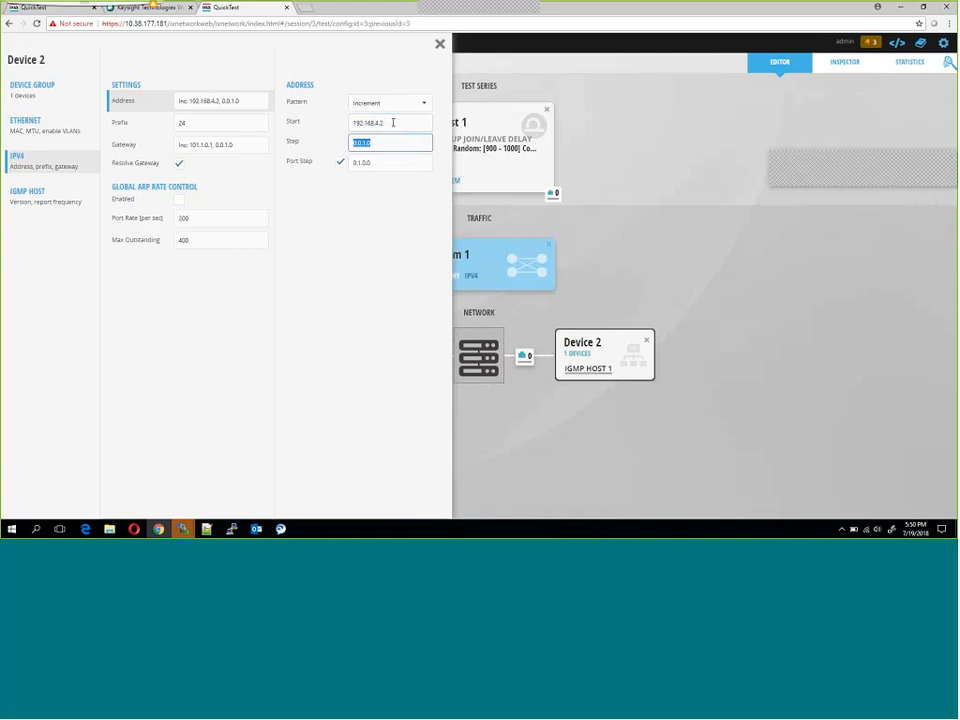
{"action": "type", "text": "0.0.0"}
- Change Device 2's IPv4 gateway to the Single Value pattern with the address 192.168.4.1
{"action": "left_click", "coordinate": [208, 145]}
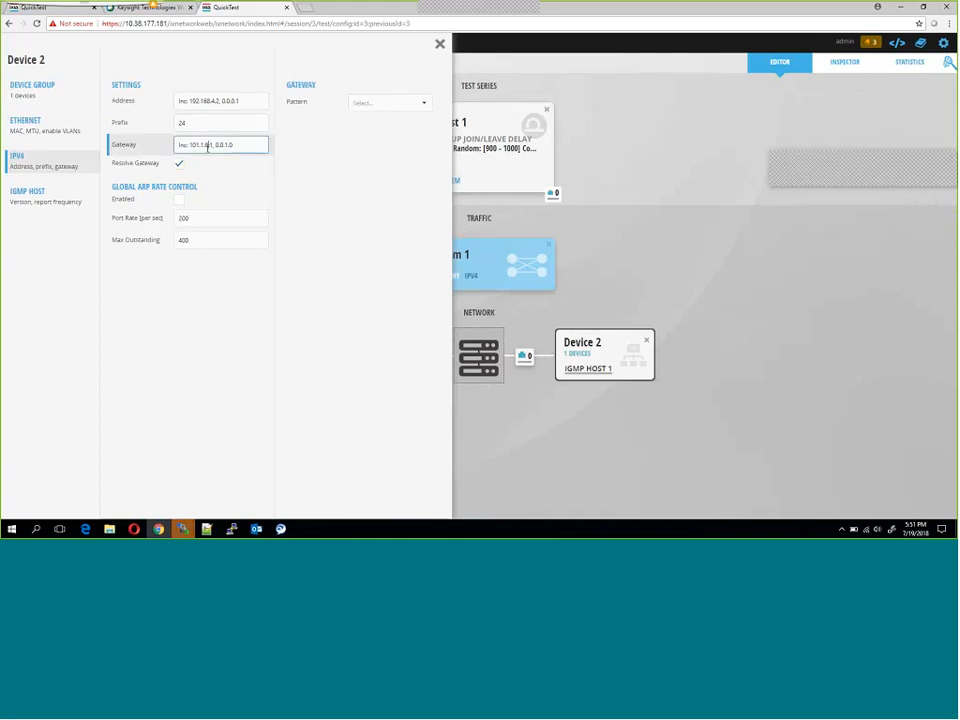
{"action": "left_click", "coordinate": [386, 103]}
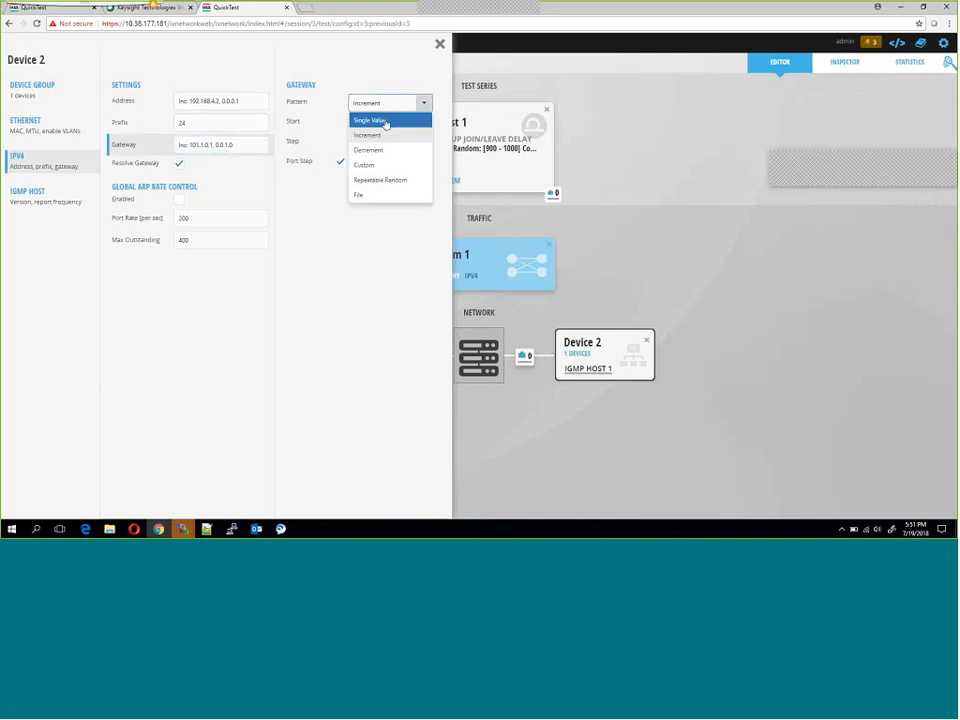
{"action": "left_click", "coordinate": [388, 121]}
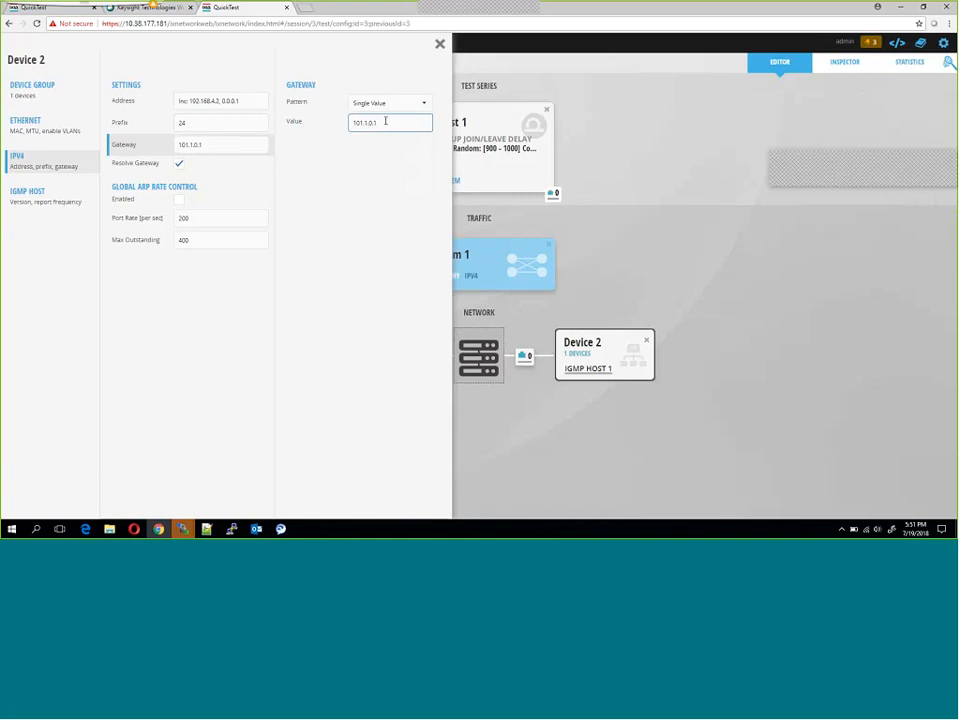
{"action": "left_click_drag", "start_coordinate": [385, 121], "coordinate": [289, 135]}
{"action": "type", "text": "192.168.4.1"}
- Review the IGMP host settings of Device 2 and the IGMP querier settings of Device 1, including their version options
{"action": "left_click", "coordinate": [35, 203]}
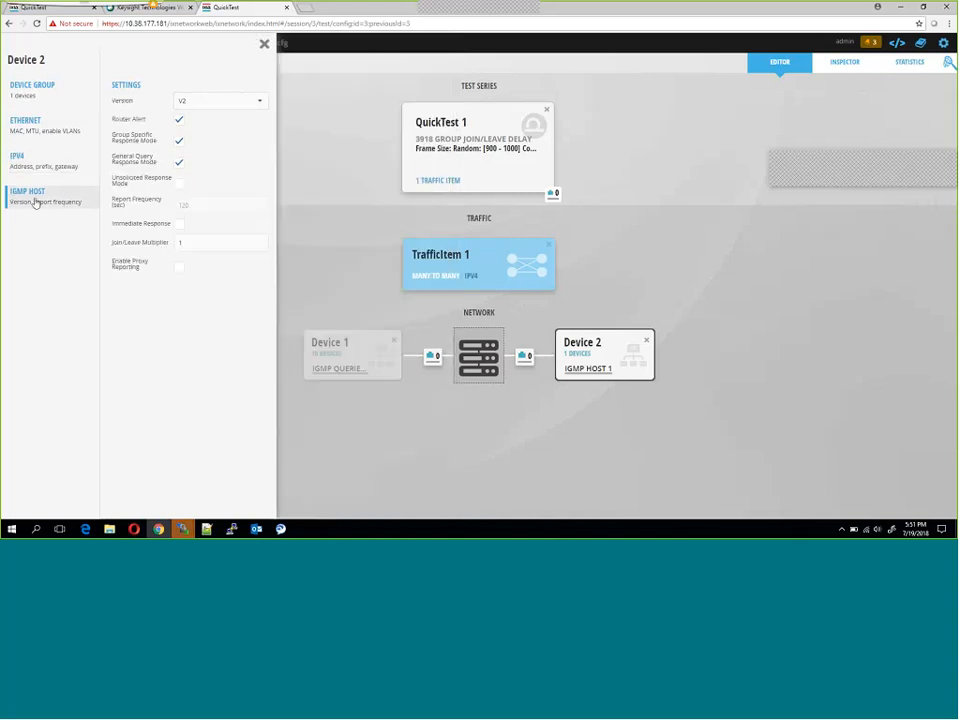
{"action": "left_click", "coordinate": [198, 104]}
{"action": "left_click", "coordinate": [198, 108]}
{"action": "left_click", "coordinate": [339, 182]}
{"action": "left_click", "coordinate": [360, 369]}
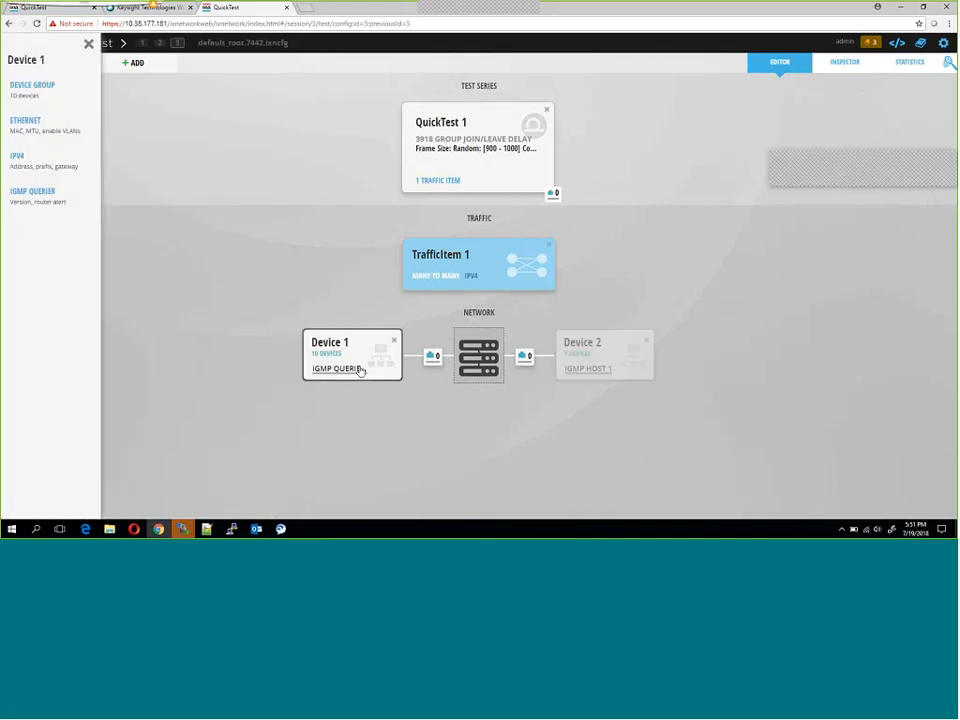
{"action": "left_click", "coordinate": [45, 198]}
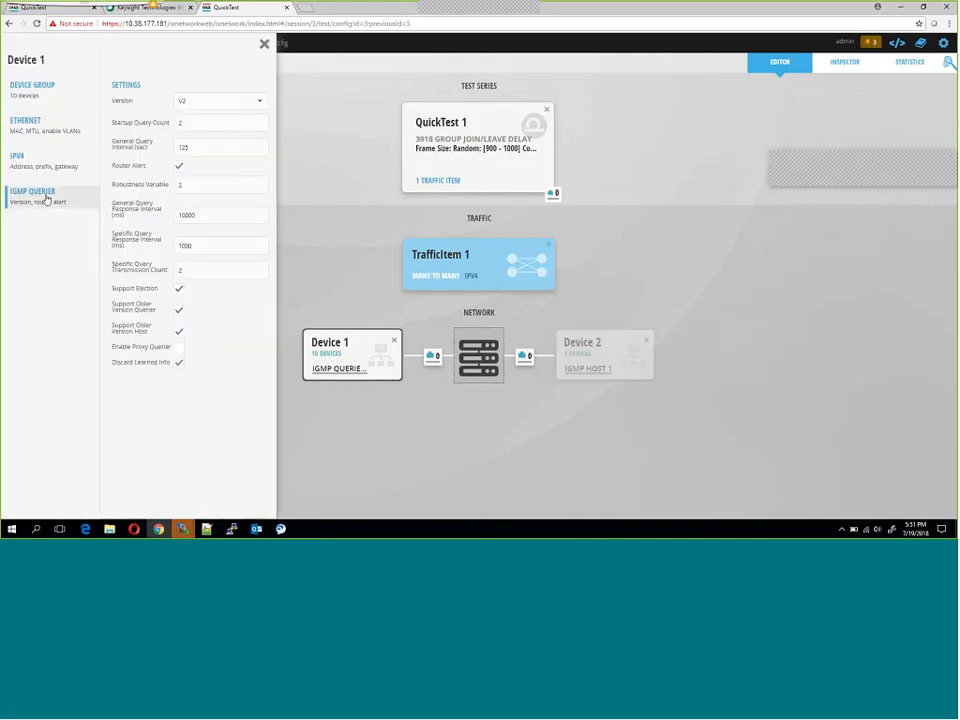
{"action": "left_click", "coordinate": [211, 104]}
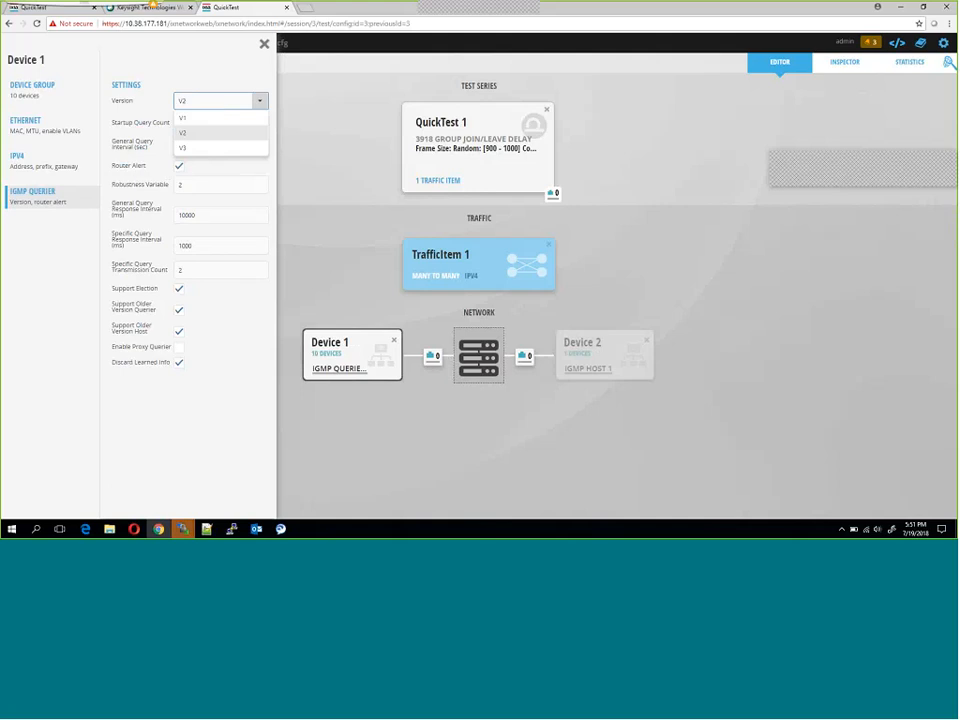
{"action": "left_click", "coordinate": [146, 180]}
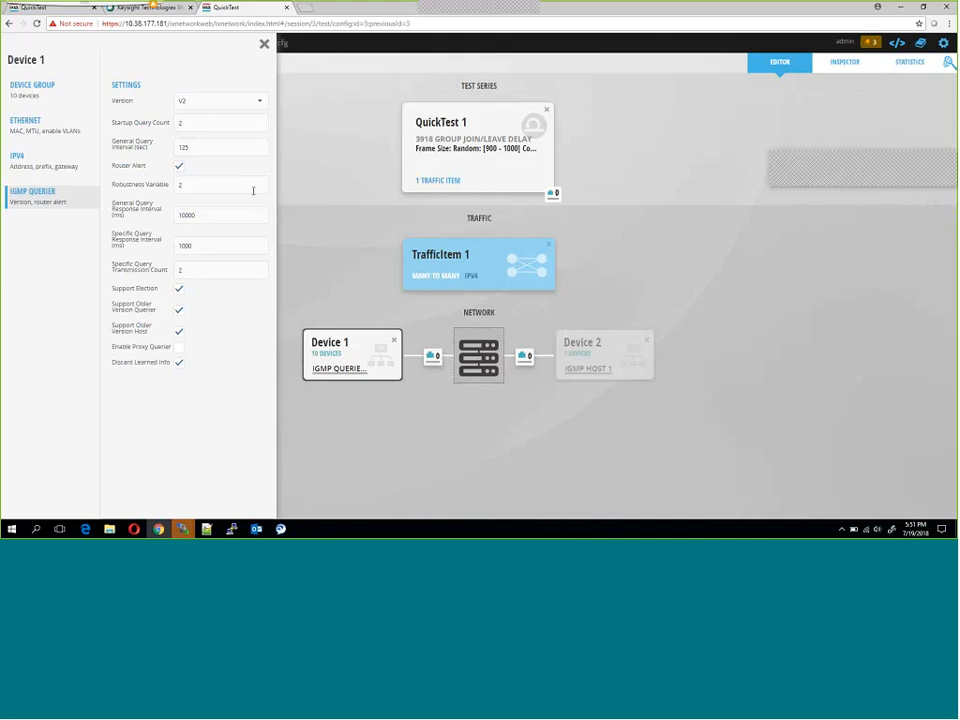
{"action": "left_click", "coordinate": [308, 196]}
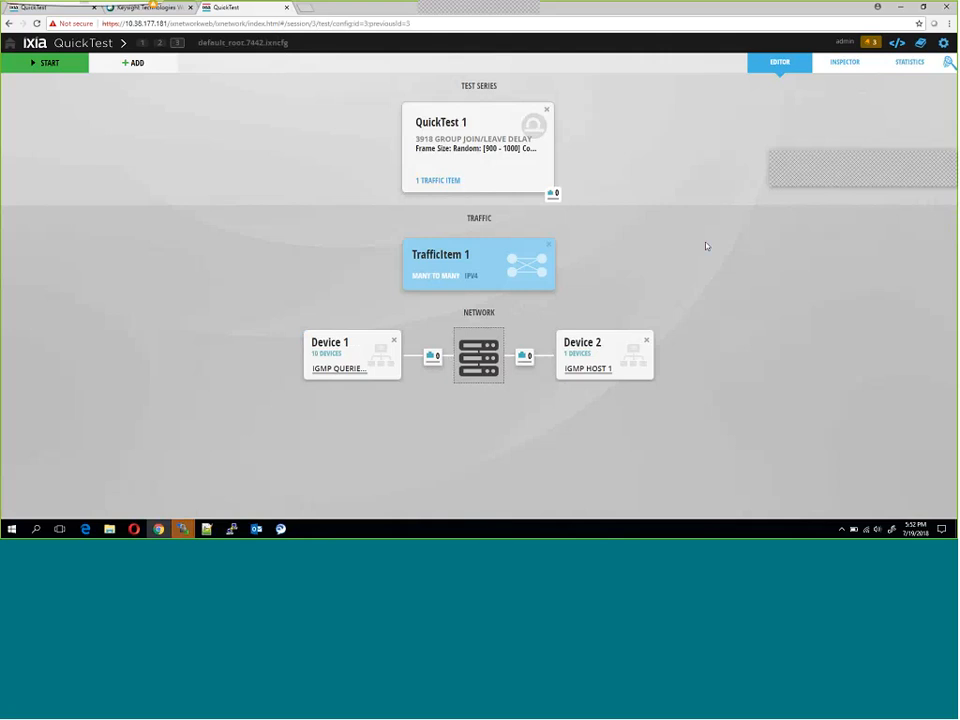
- Assign port 5 in slot 1 of chassis 10.38.177.188 as the timing port of QuickTest 1
{"action": "left_click", "coordinate": [554, 199]}
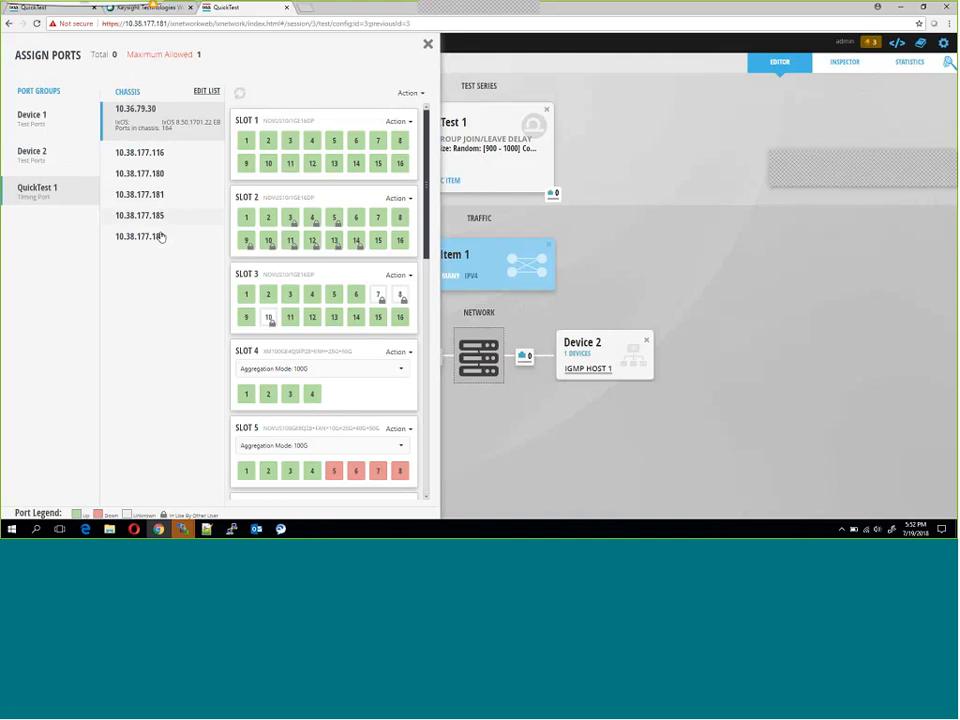
{"action": "left_click", "coordinate": [161, 237]}
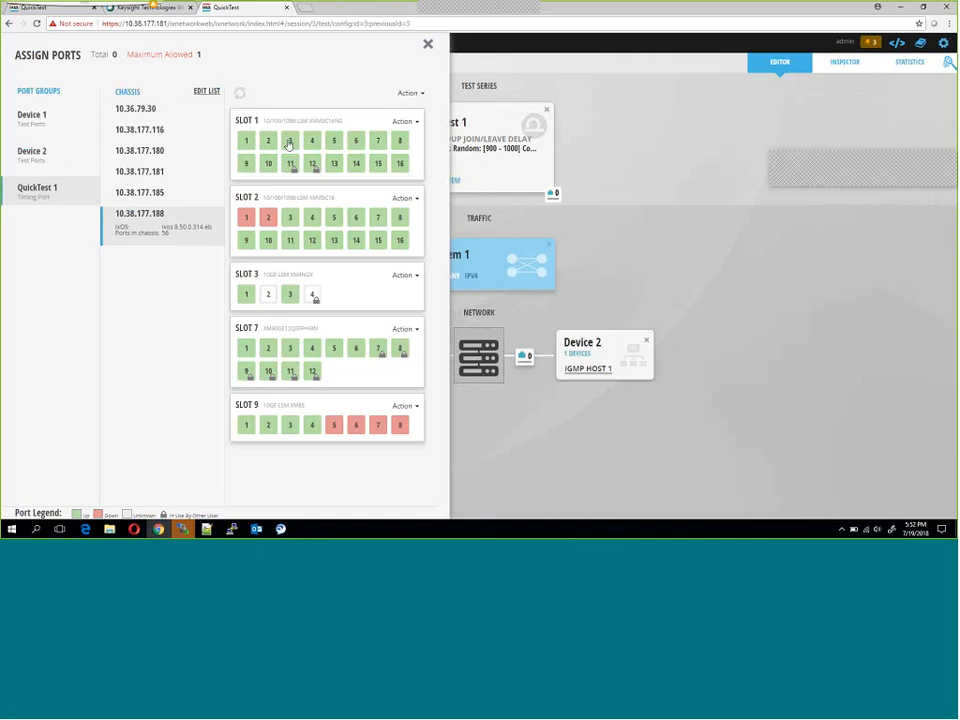
{"action": "left_click", "coordinate": [314, 143]}
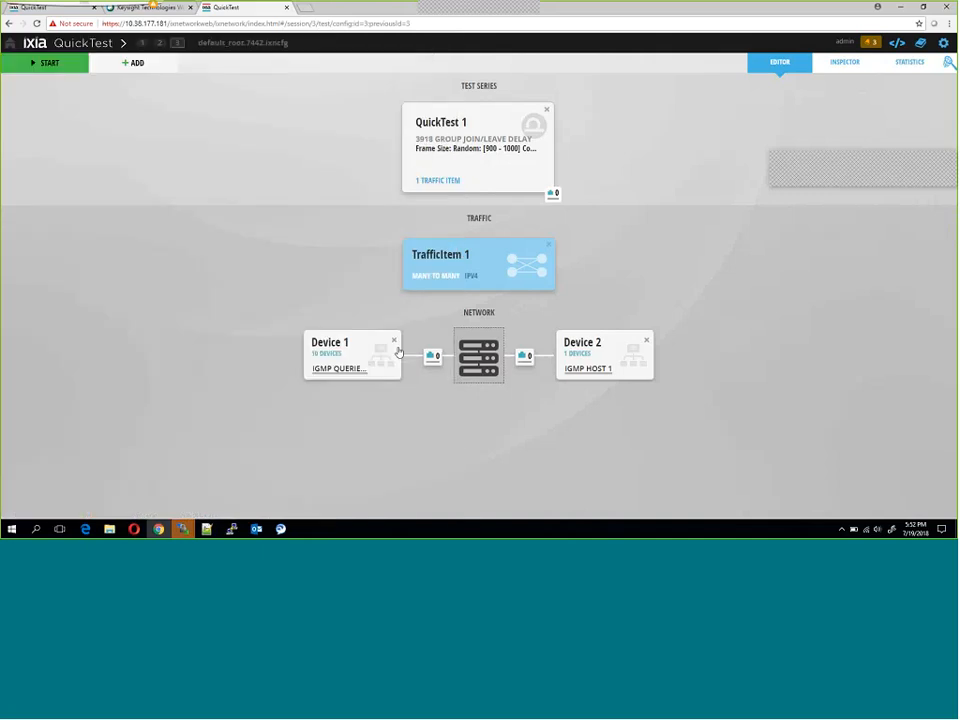
- Assign slot 1 port 3 of chassis 10.38.177.188 to Device 1 and slot 1 port 4 to Device 2
{"action": "left_click", "coordinate": [438, 361]}
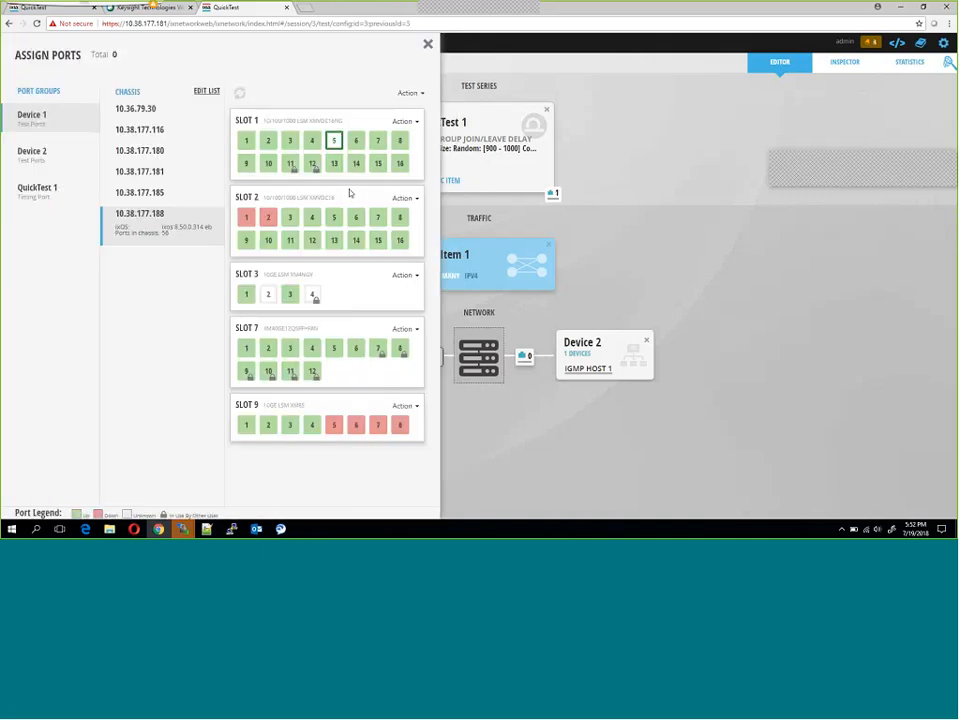
{"action": "left_click", "coordinate": [289, 142]}
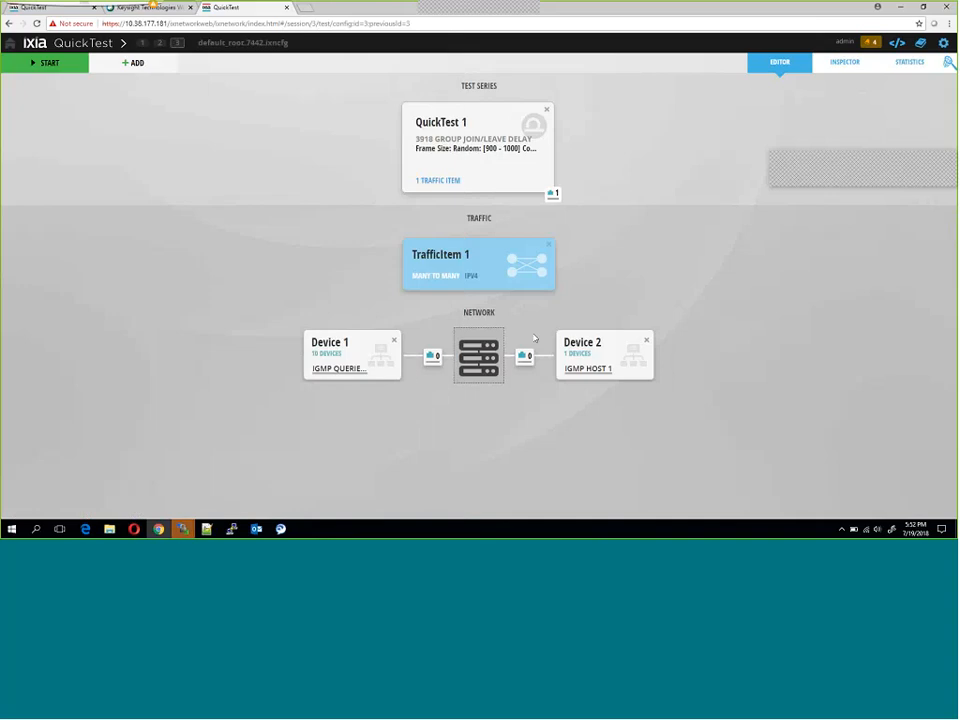
{"action": "left_click", "coordinate": [525, 360]}
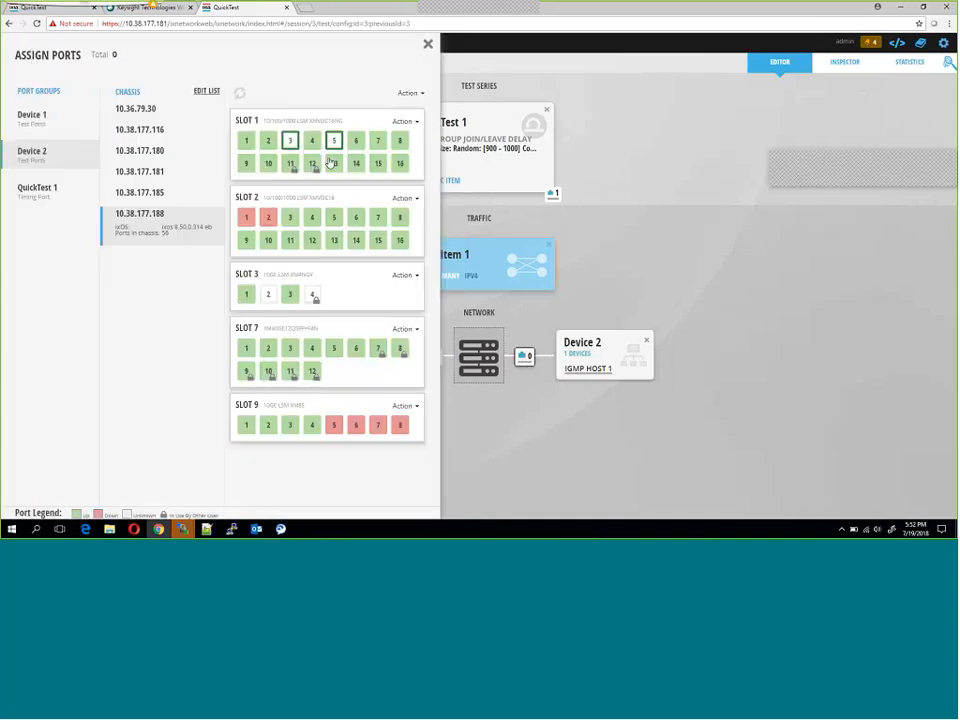
{"action": "left_click", "coordinate": [311, 141]}
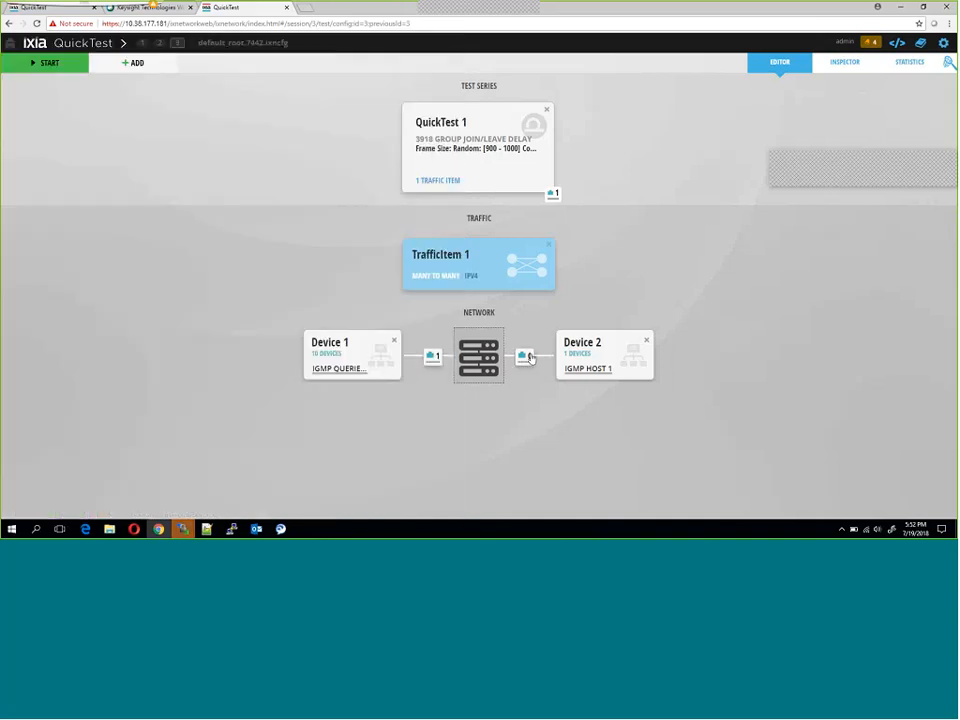
- Set Device 2's device group multiplier to 10 and close its settings
{"action": "left_click", "coordinate": [574, 366]}
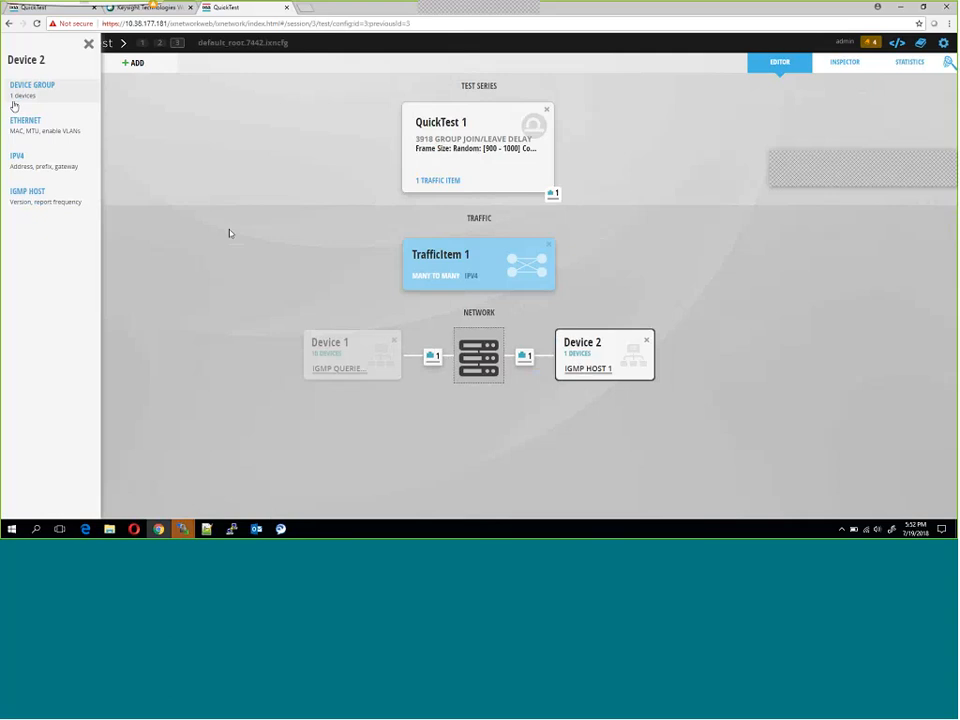
{"action": "left_click", "coordinate": [25, 90]}
{"action": "left_click", "coordinate": [195, 120]}
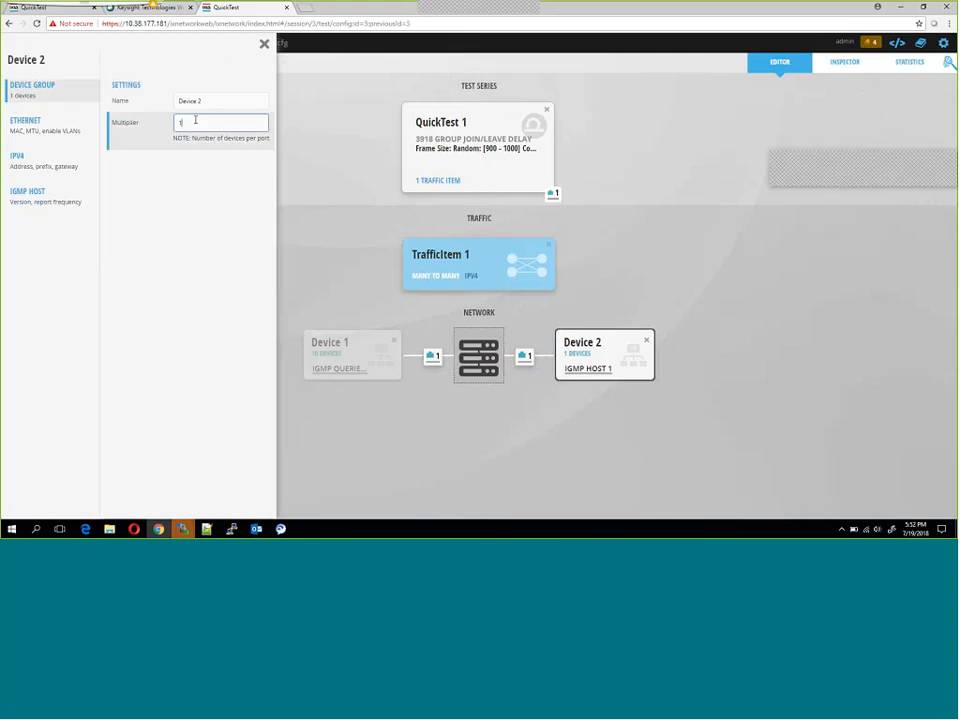
{"action": "type", "text": "0"}
{"action": "left_click", "coordinate": [390, 326]}
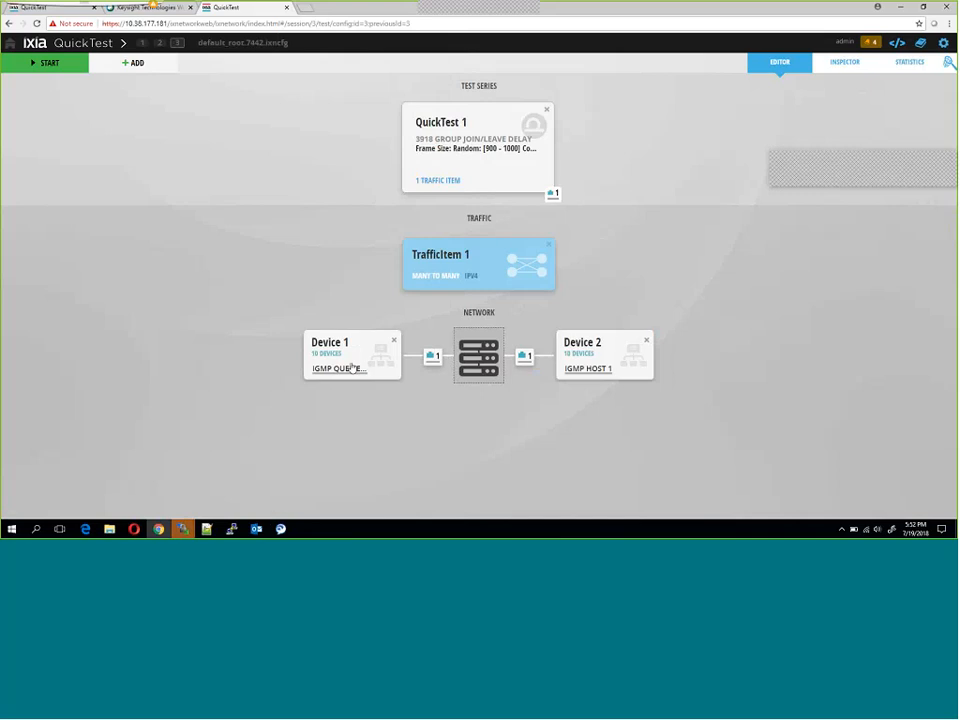
- Check the IPv4 settings of Device 1 and Device 2, and start the test series
{"action": "left_click", "coordinate": [352, 368]}
{"action": "left_click", "coordinate": [57, 162]}
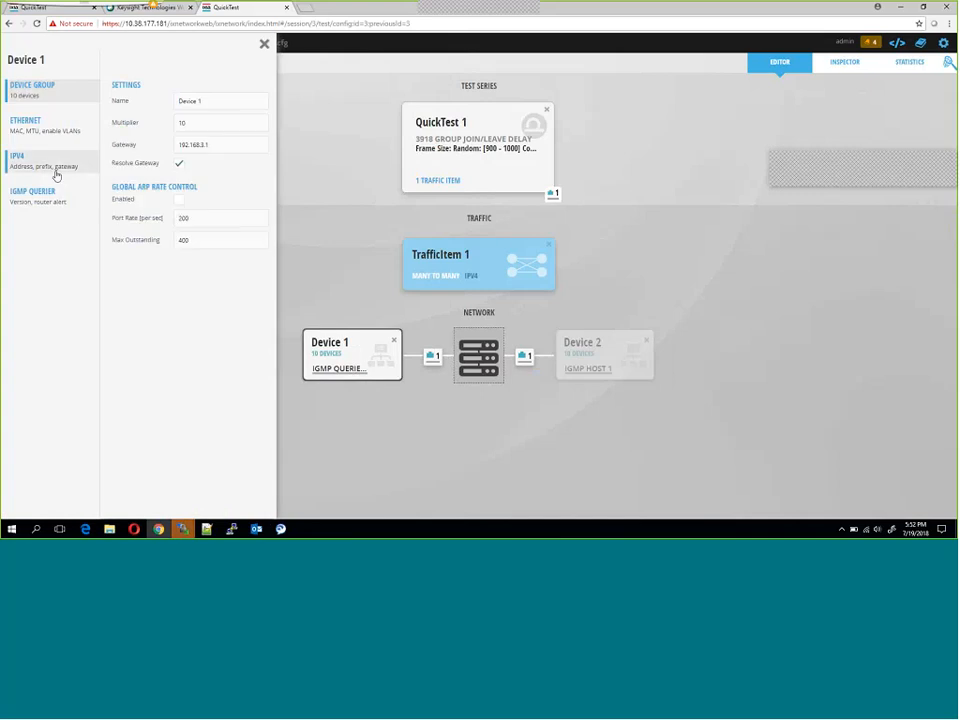
{"action": "left_click", "coordinate": [583, 370]}
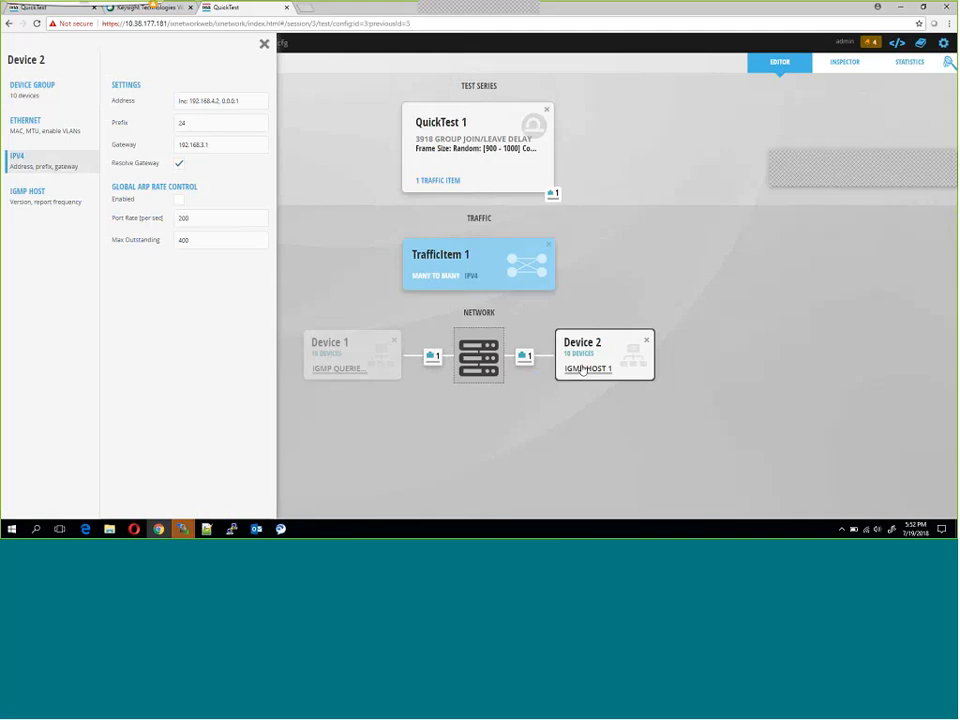
{"action": "left_click", "coordinate": [651, 179]}
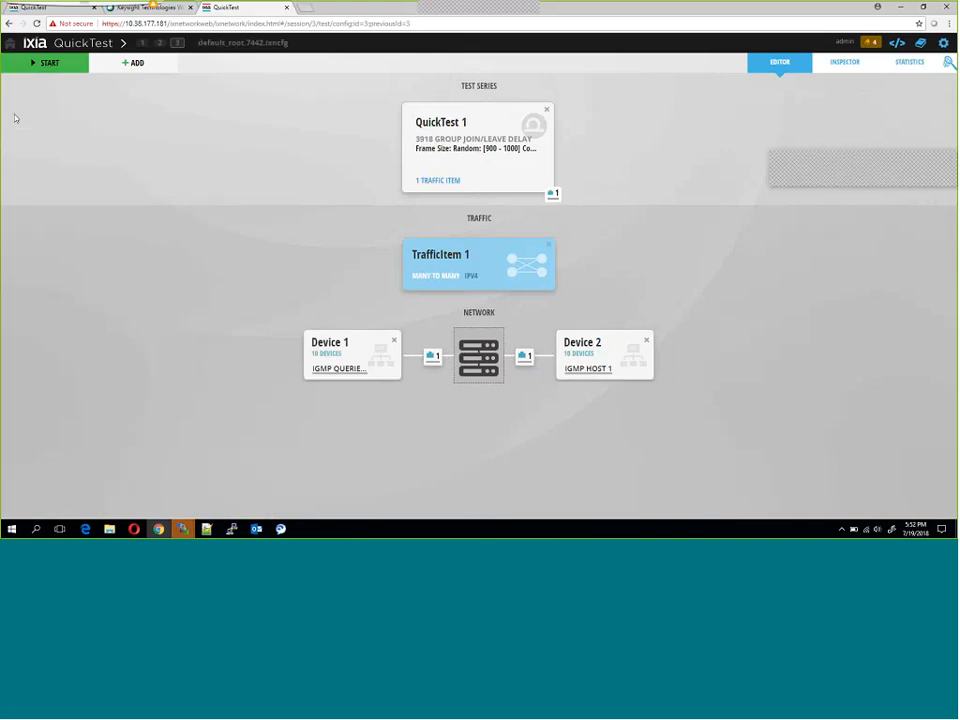
{"action": "left_click", "coordinate": [60, 68]}
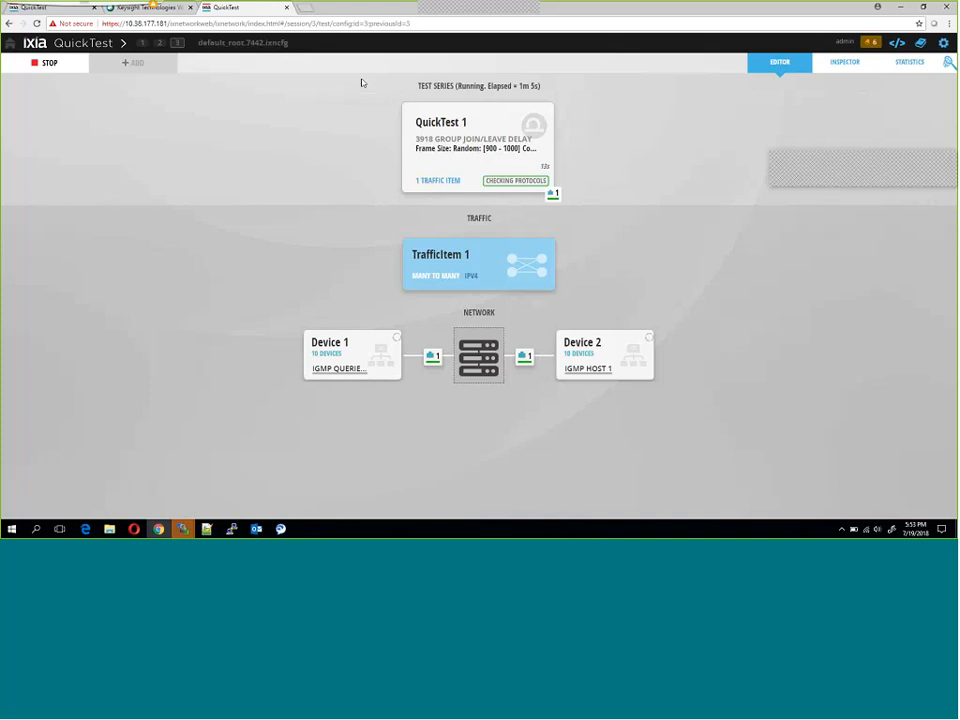
- Inspect the session details of Device 1 and Device 2 in the Inspector, including the IGMP querier and IGMP group range details
{"action": "left_click", "coordinate": [847, 63]}
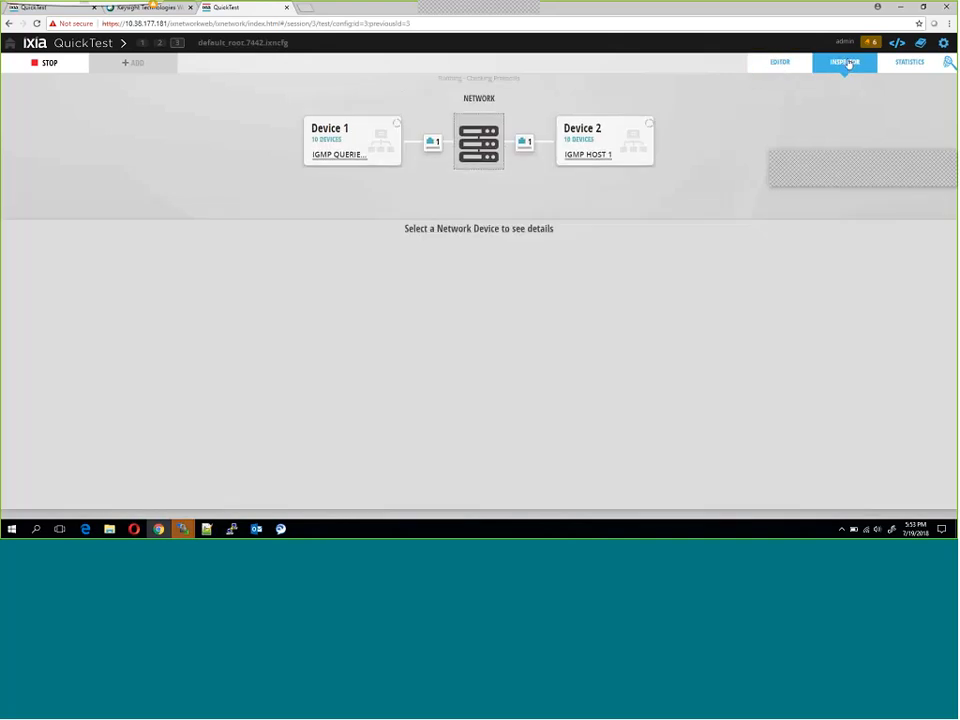
{"action": "left_click", "coordinate": [313, 159]}
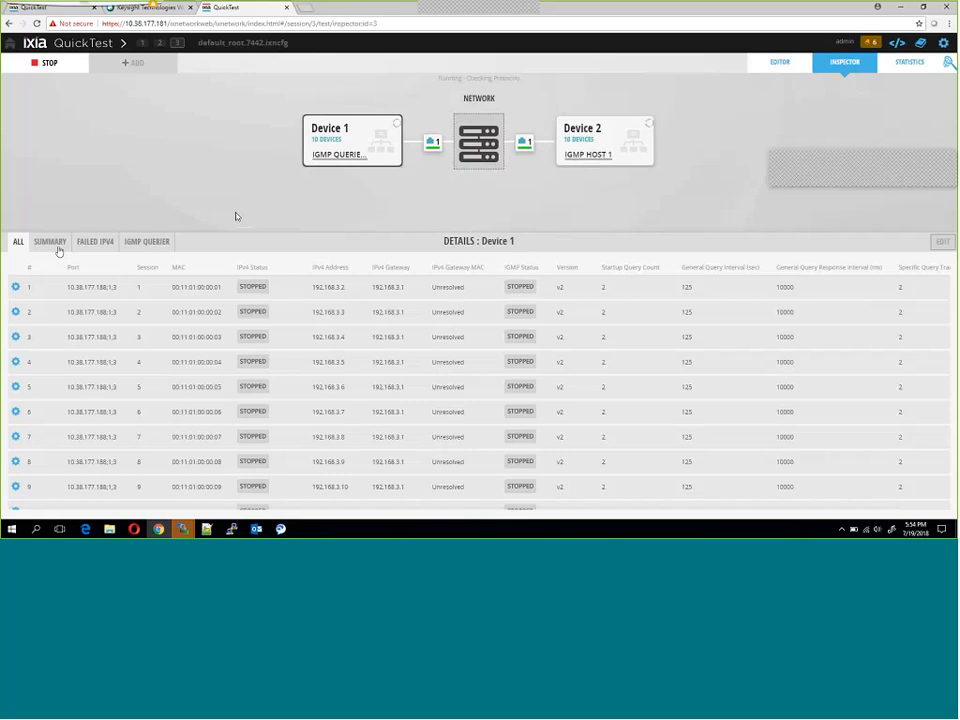
{"action": "left_click", "coordinate": [145, 243]}
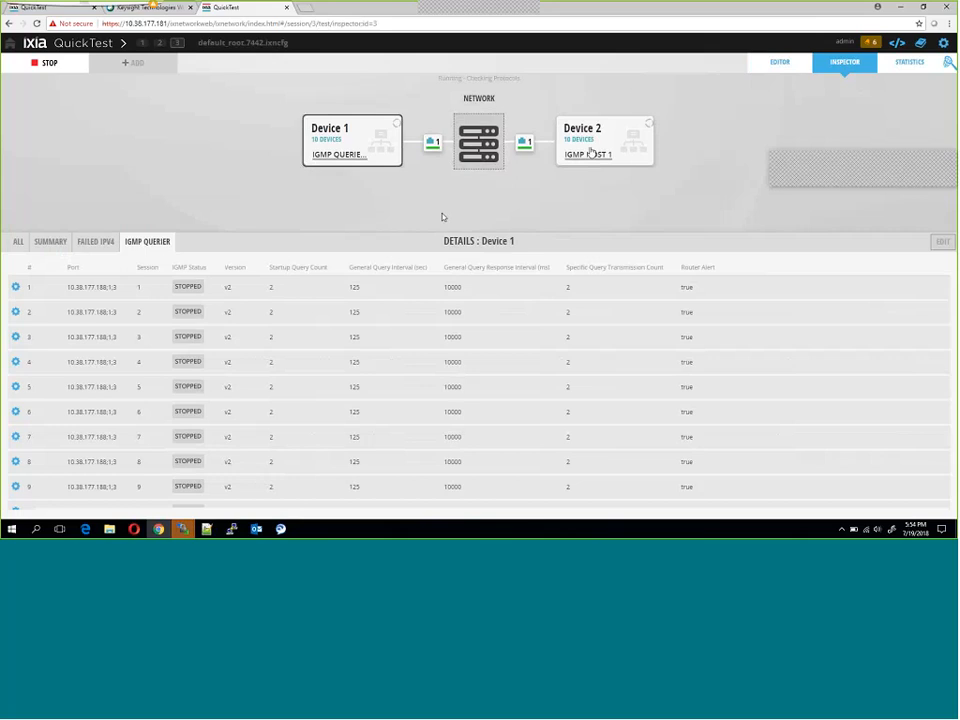
{"action": "left_click", "coordinate": [591, 153]}
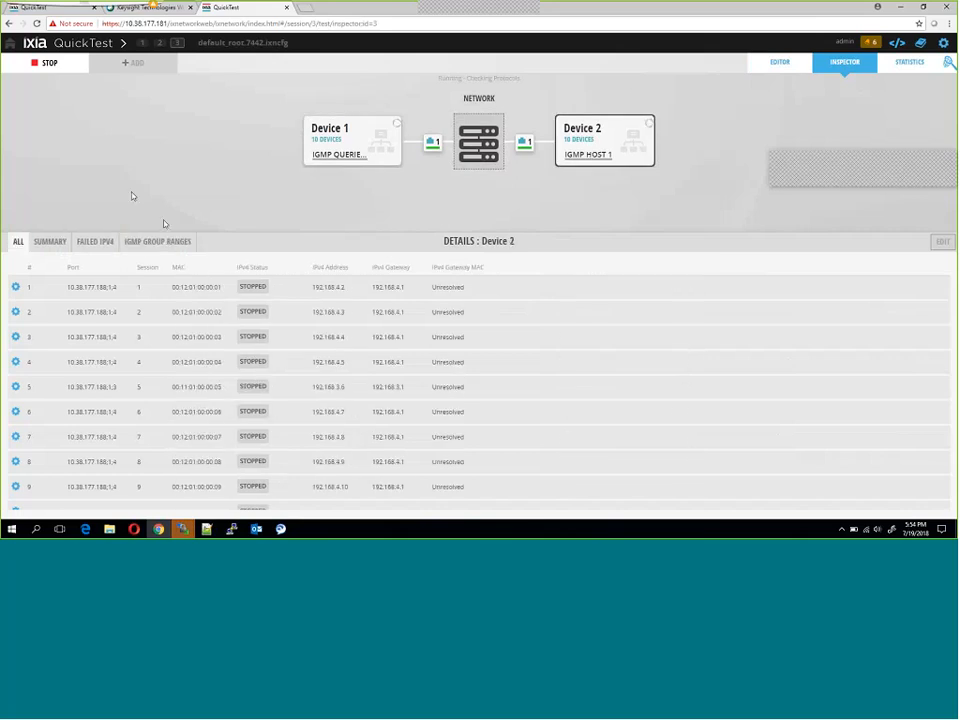
{"action": "left_click", "coordinate": [170, 243]}
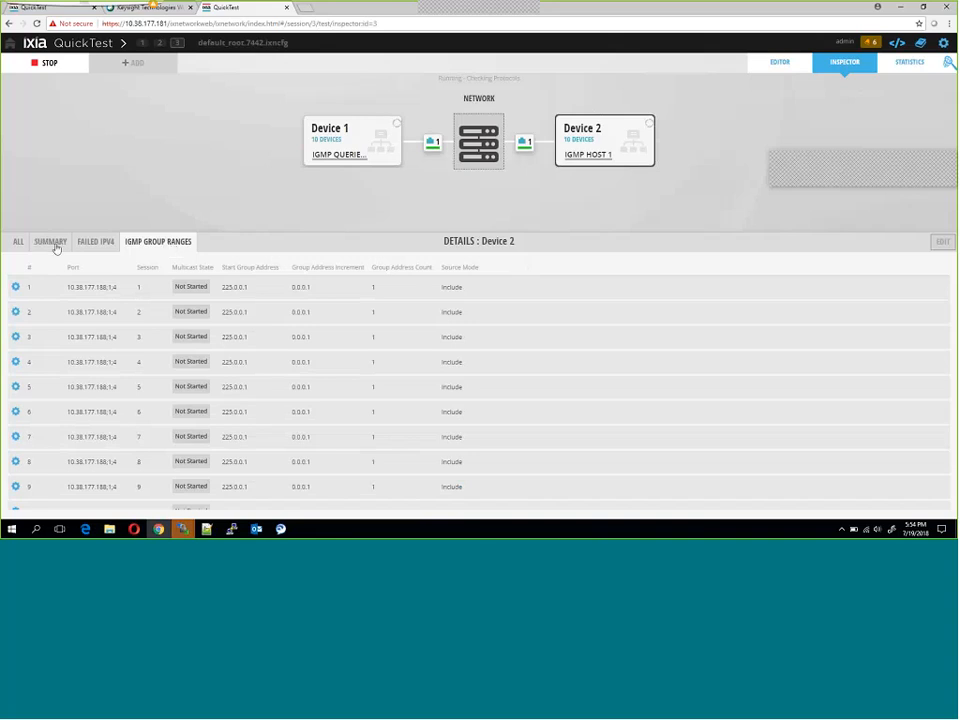
{"action": "left_click", "coordinate": [353, 160]}
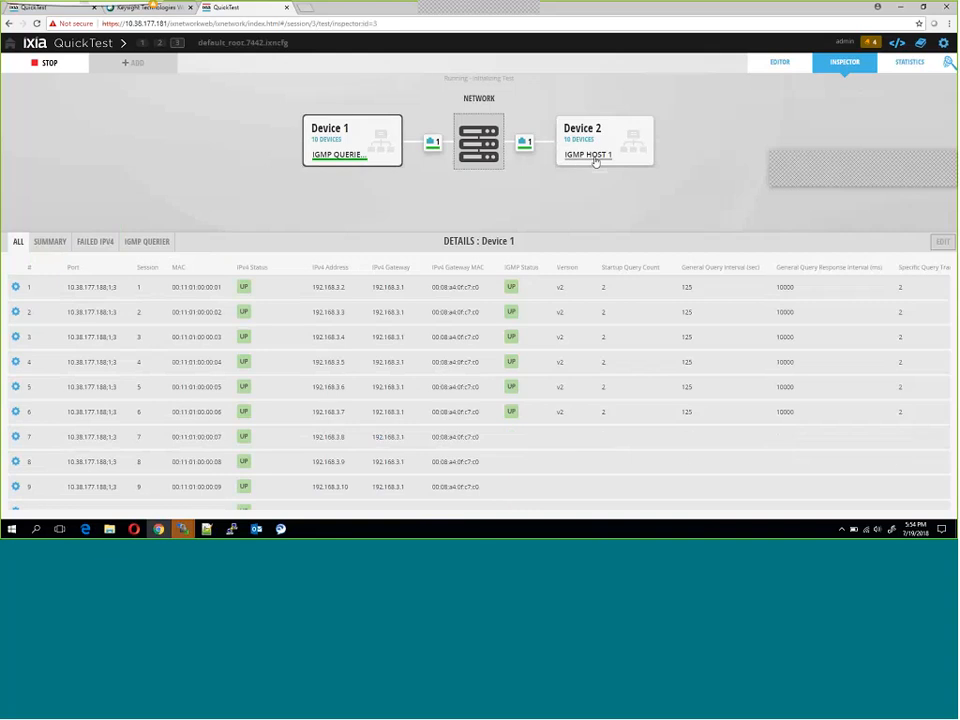
{"action": "left_click", "coordinate": [595, 160]}
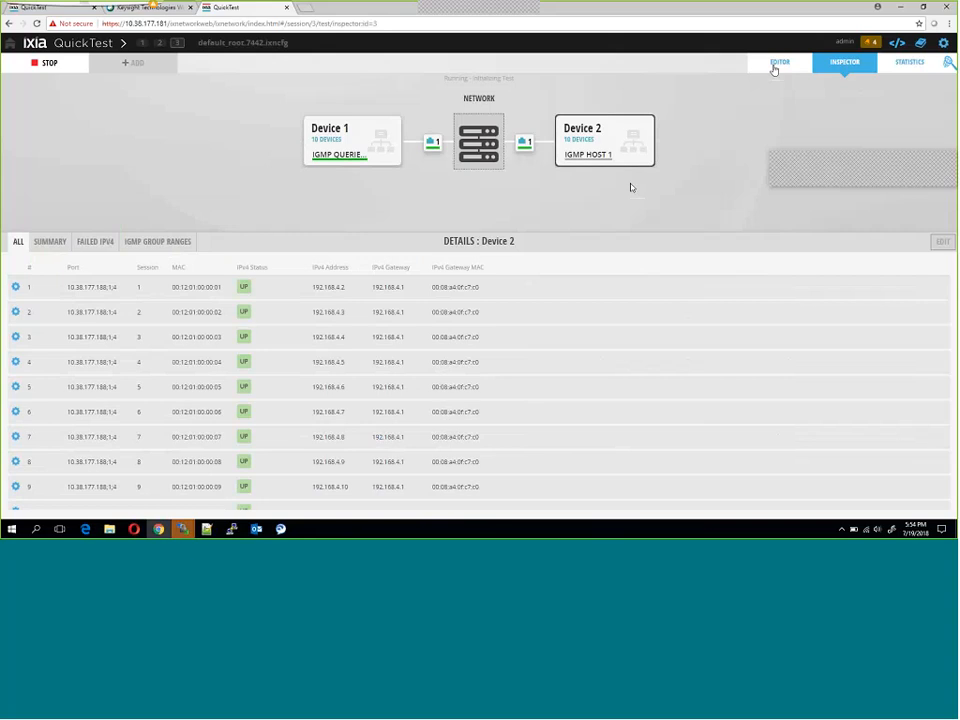
- Check the test's progress in the Editor, and examine its iteration timeline and the flow statistics for multicast group 225.0.0.1
{"action": "left_click", "coordinate": [779, 63]}
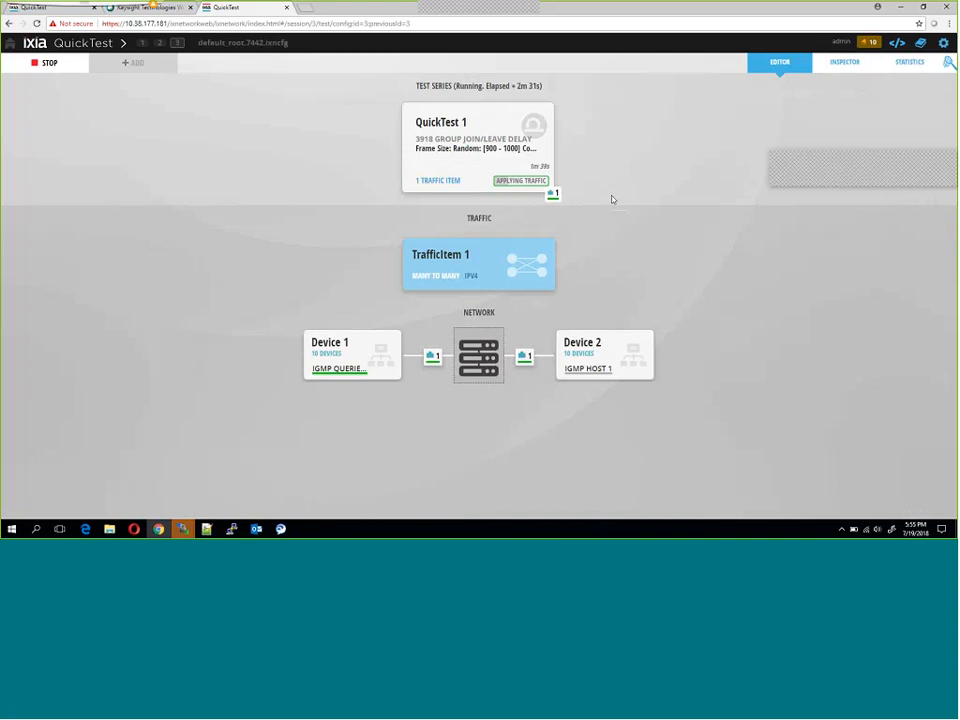
{"action": "left_click", "coordinate": [908, 65]}
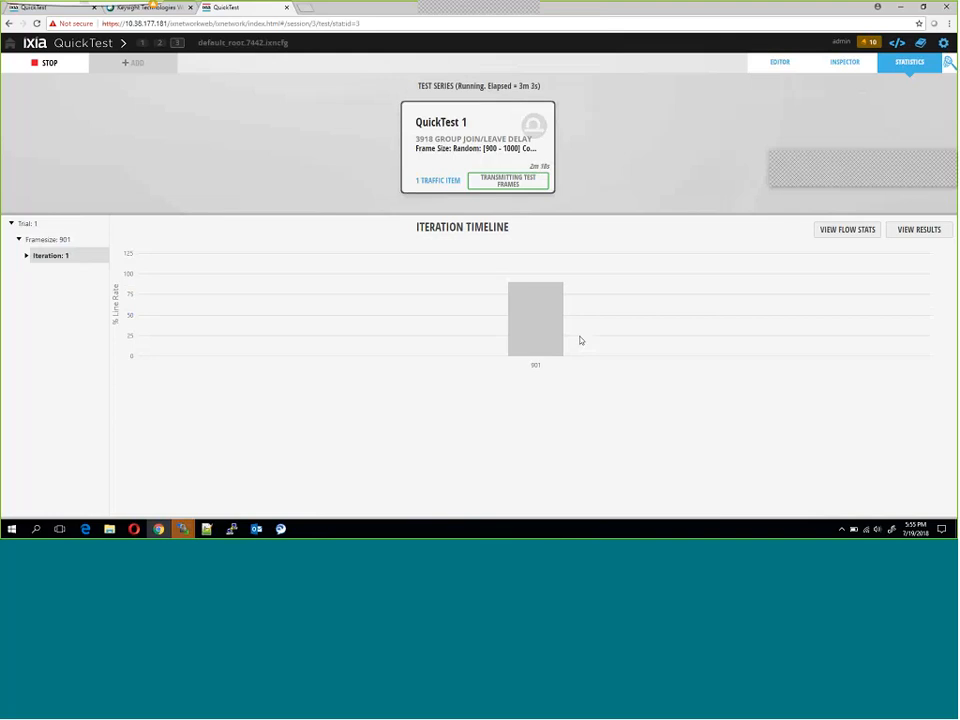
{"action": "mouse_move", "coordinate": [527, 340]}
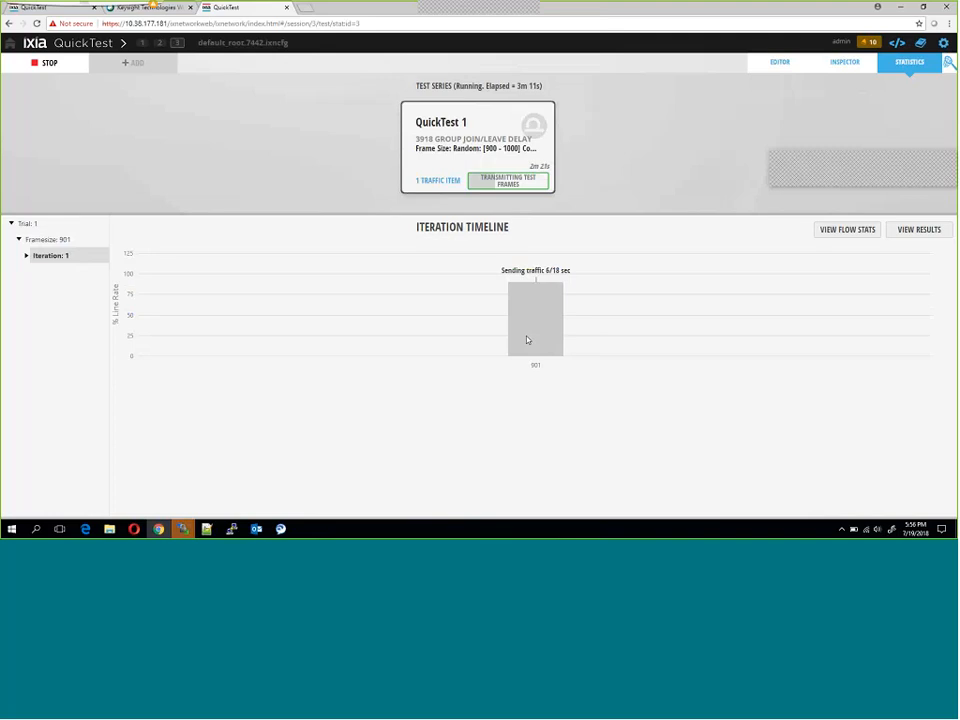
{"action": "left_click", "coordinate": [843, 231]}
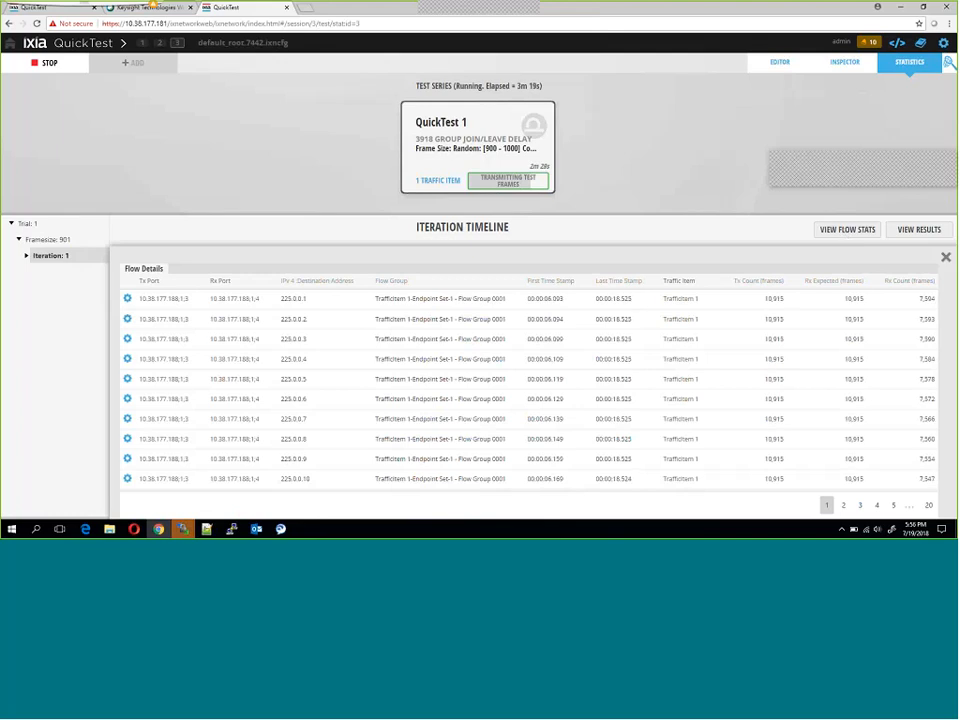
{"action": "double_click", "coordinate": [300, 299]}
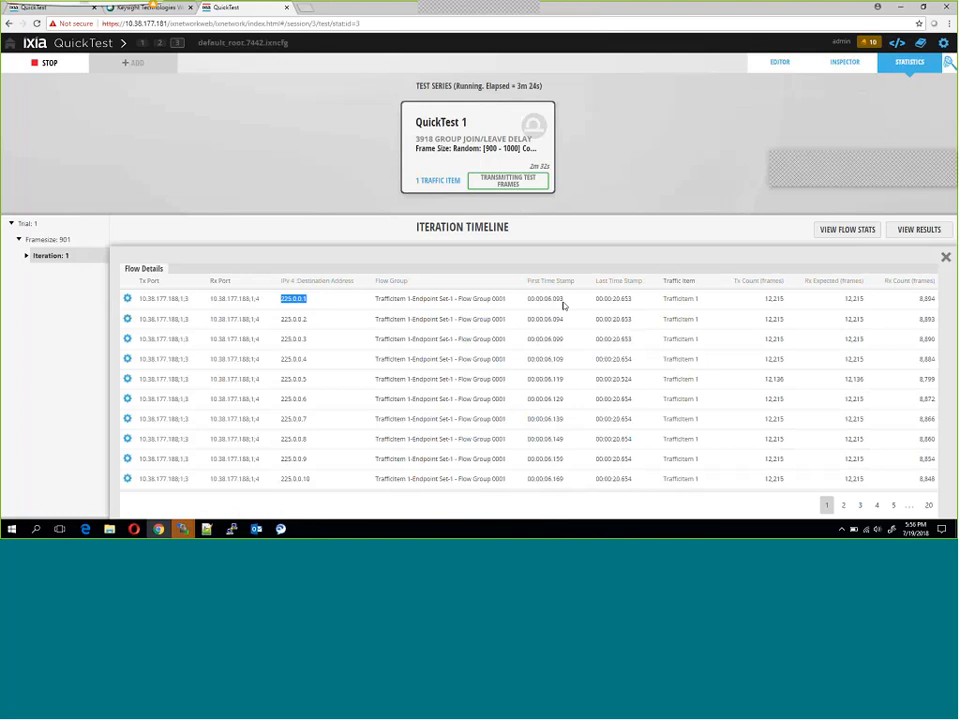
- Look through pages 2 and 3 of the flow details and close the flow statistics
{"action": "left_click", "coordinate": [843, 506]}
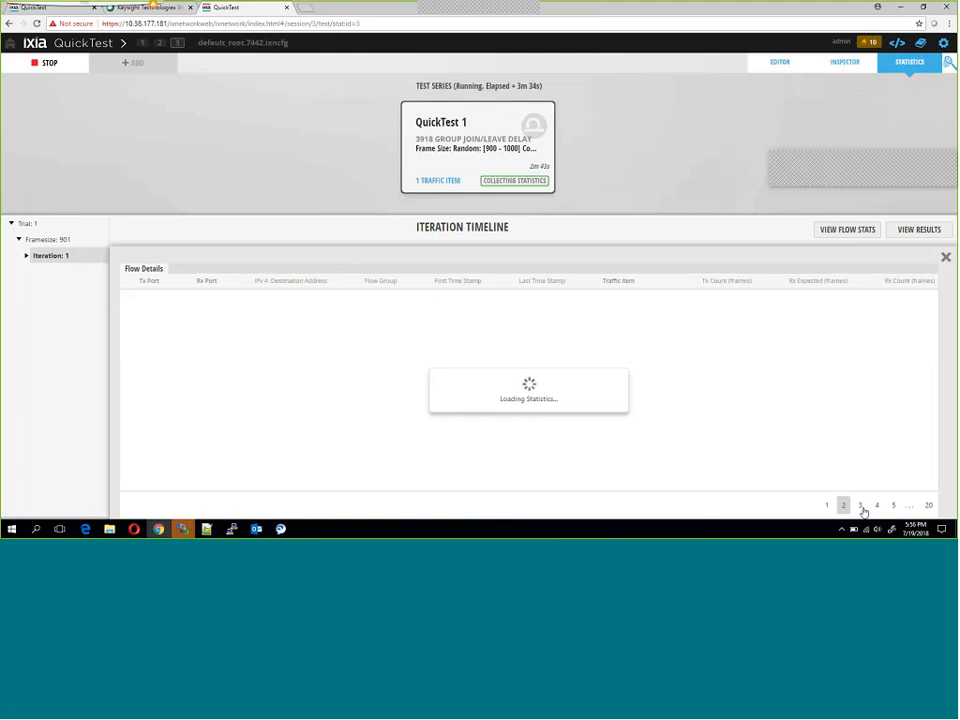
{"action": "left_click", "coordinate": [861, 507]}
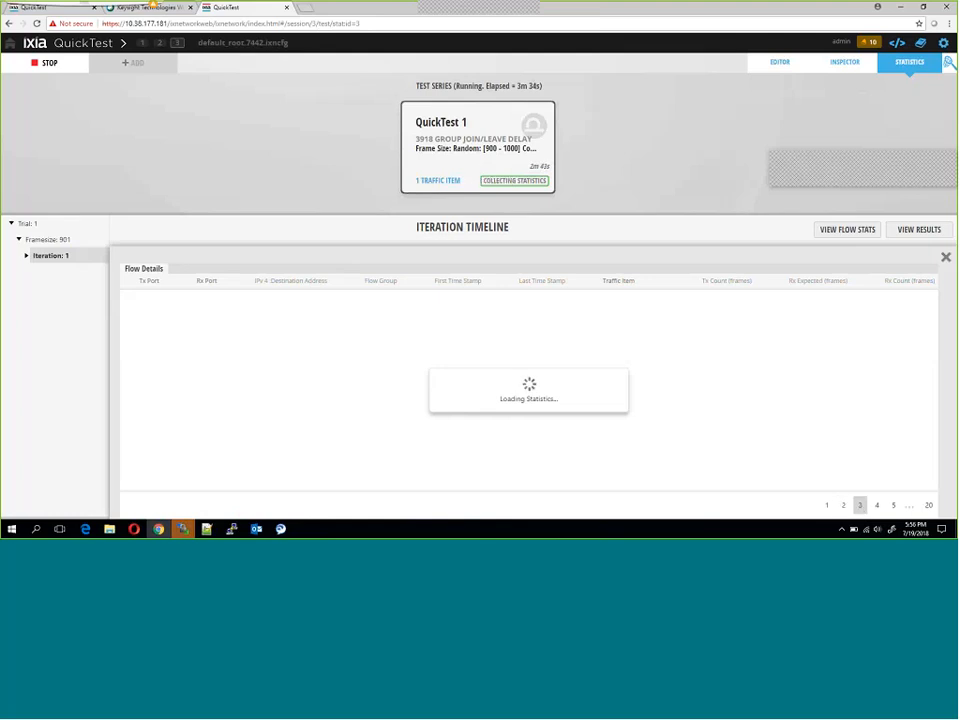
{"action": "left_click", "coordinate": [945, 257]}
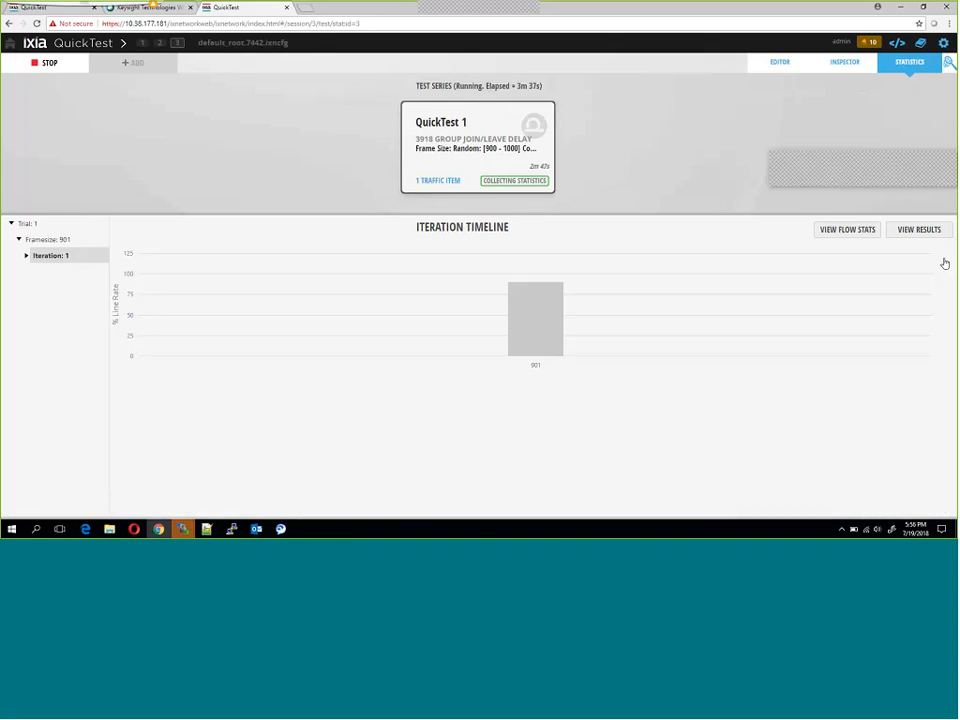
- Examine the Join mode statistics of Iteration 1, focusing on the join delay and the aggregate join frames
{"action": "left_click", "coordinate": [26, 257]}
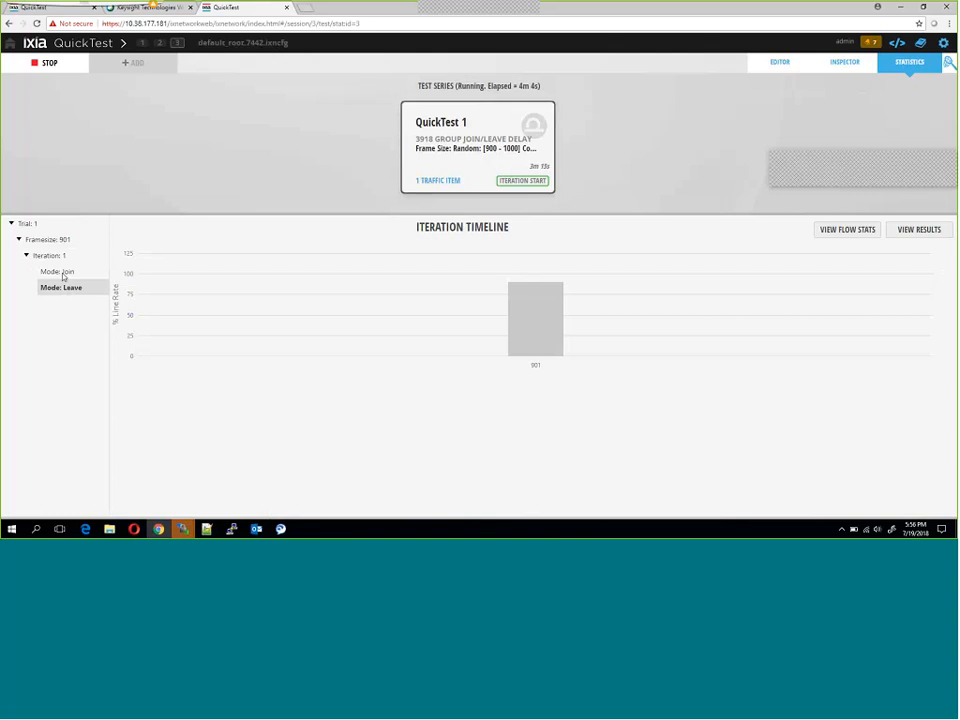
{"action": "left_click", "coordinate": [60, 272]}
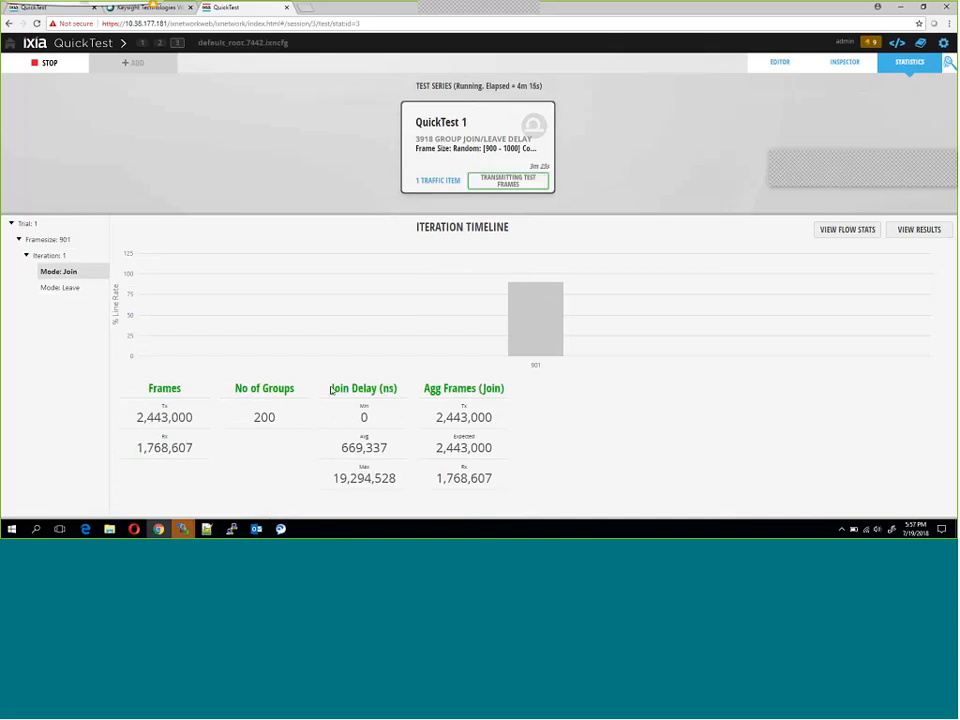
{"action": "left_click_drag", "start_coordinate": [331, 390], "coordinate": [415, 391]}
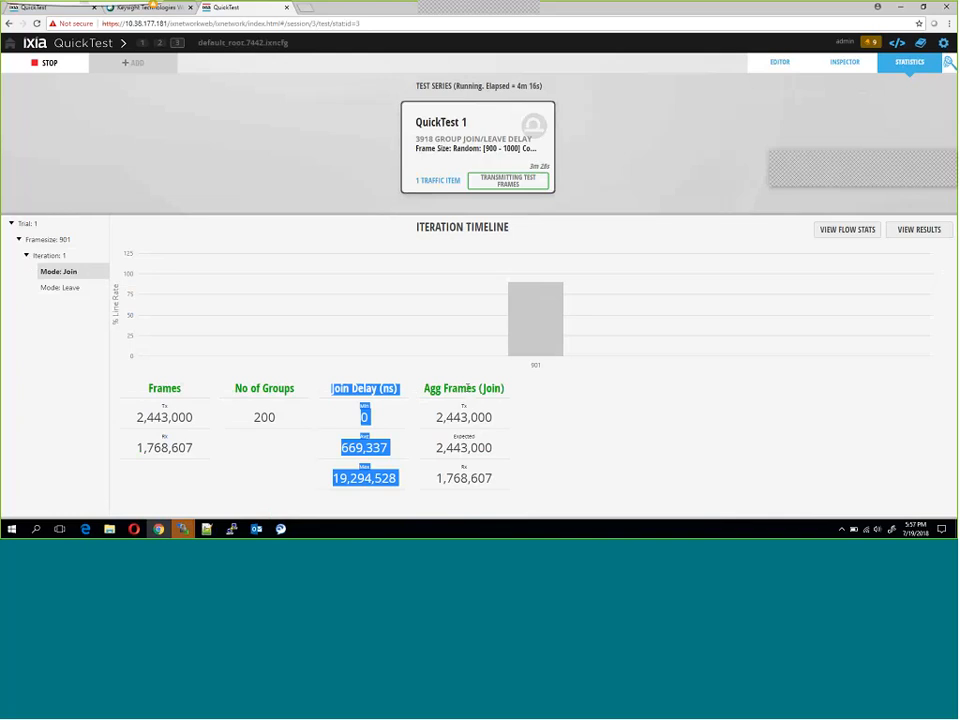
{"action": "triple_click", "coordinate": [468, 389]}
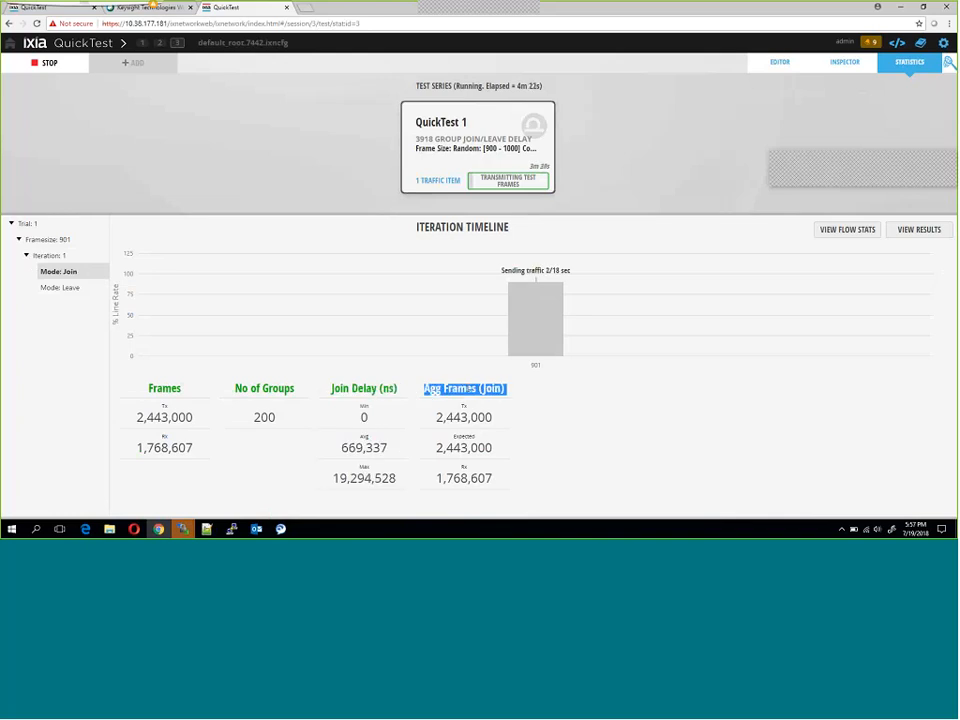
- Review the per-group join delays in Iteration 1's Join mode flow statistics across pages 1 to 4, and close the flow details
{"action": "left_click", "coordinate": [850, 230]}
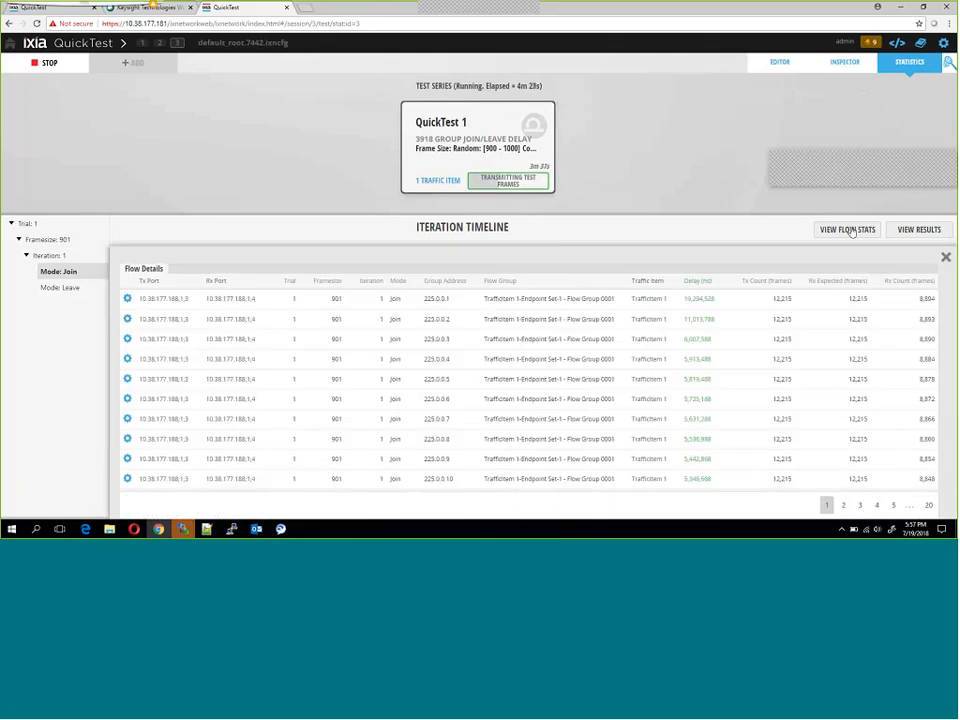
{"action": "left_click", "coordinate": [843, 506]}
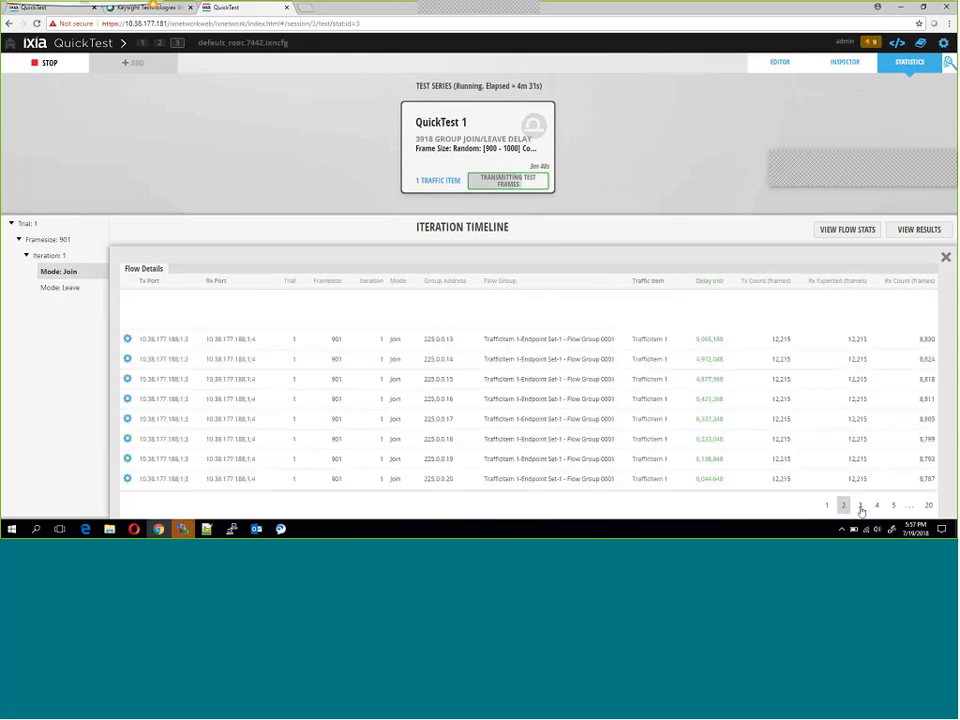
{"action": "left_click", "coordinate": [859, 506]}
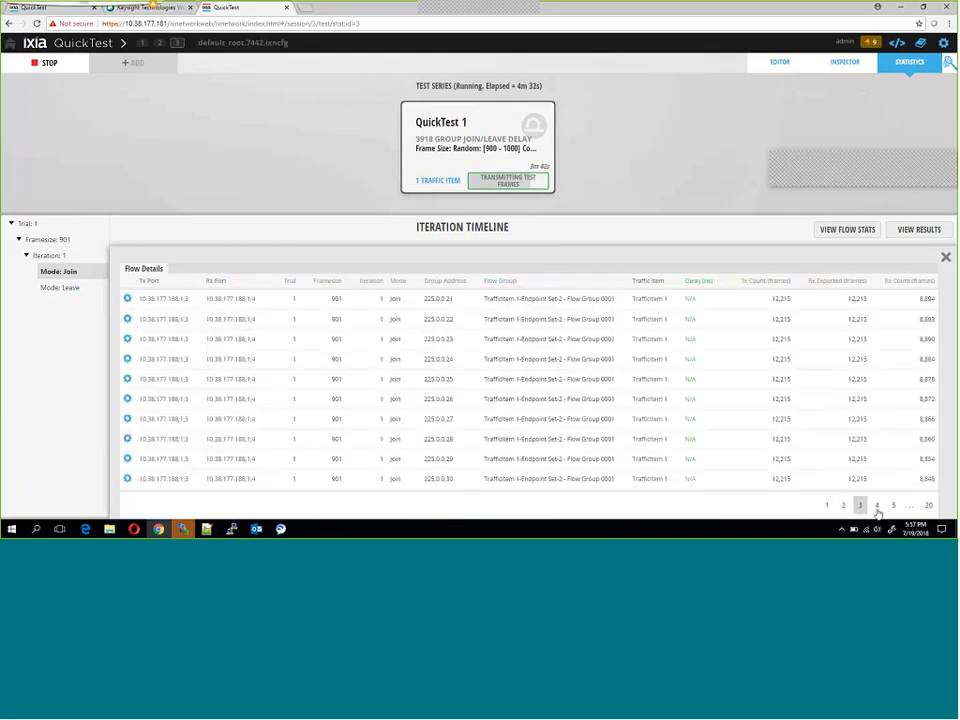
{"action": "left_click", "coordinate": [877, 507]}
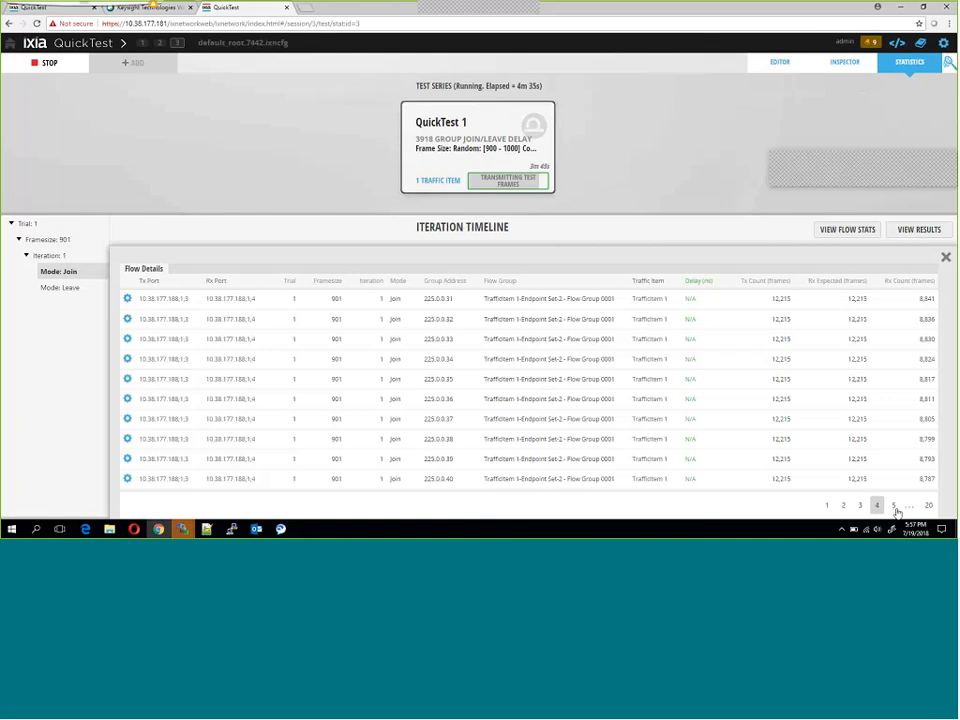
{"action": "left_click", "coordinate": [826, 507]}
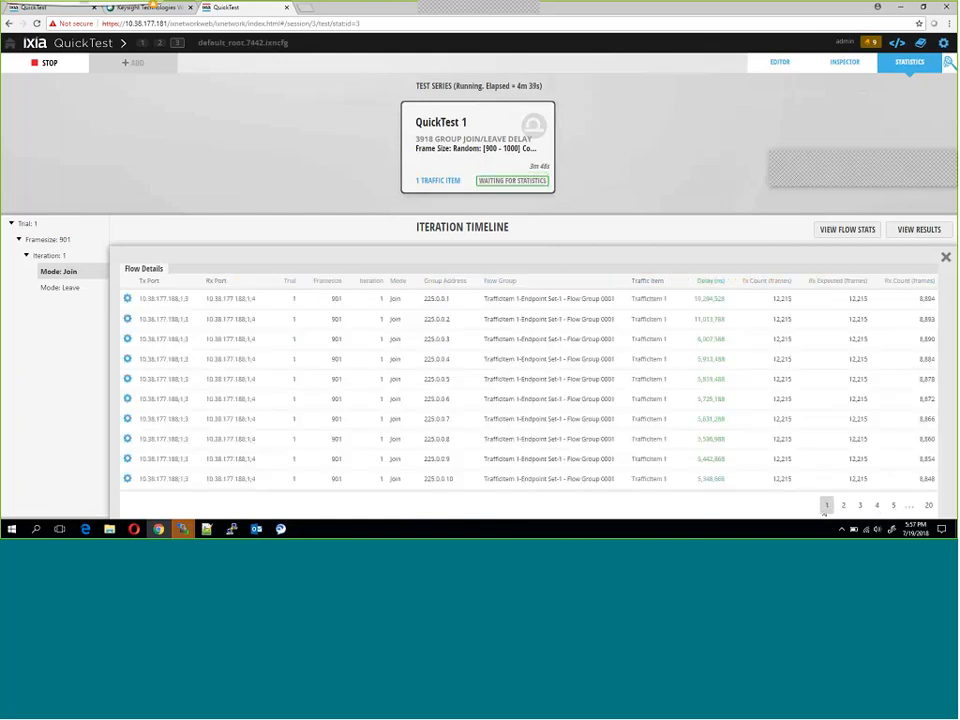
{"action": "left_click", "coordinate": [945, 257]}
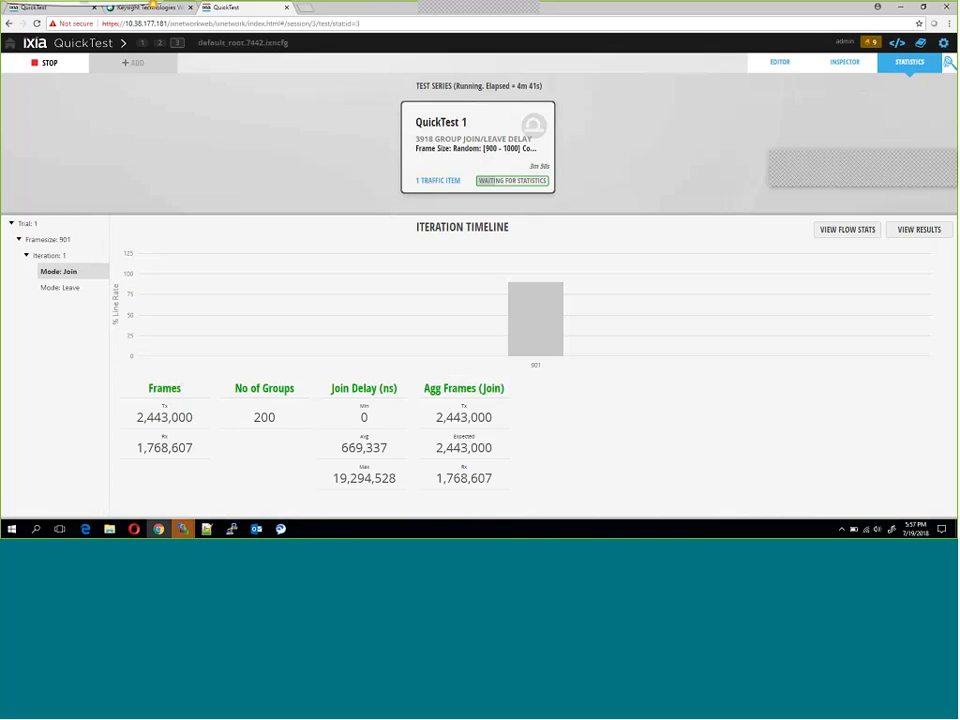
- Check Iteration 1's line rate in the timeline, and examine its Join mode and overall join and leave statistics
{"action": "mouse_move", "coordinate": [536, 342]}
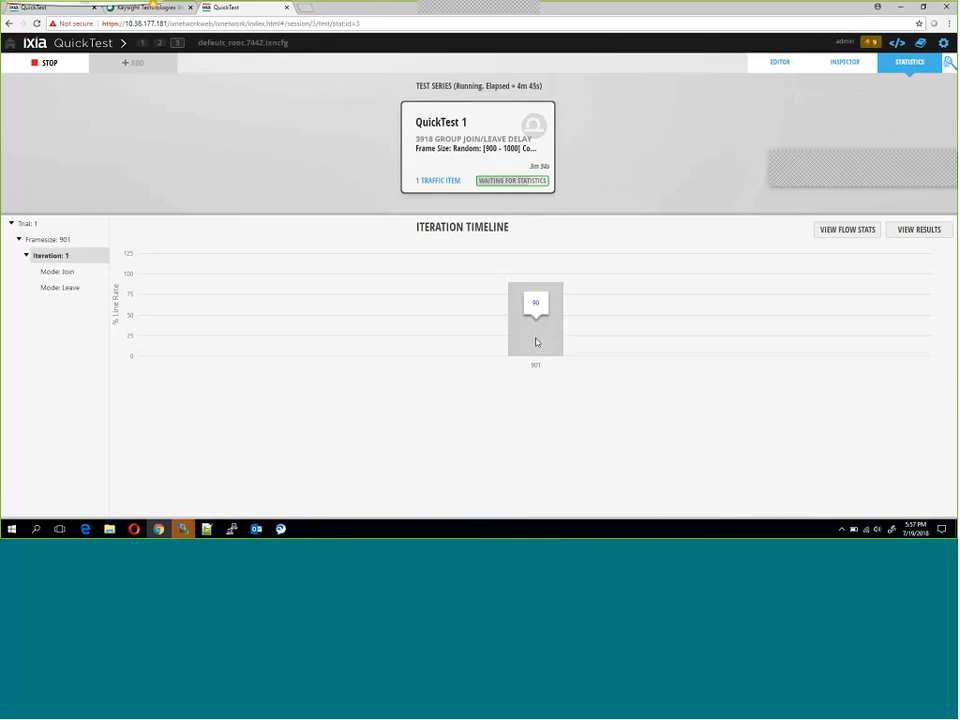
{"action": "left_click", "coordinate": [70, 280]}
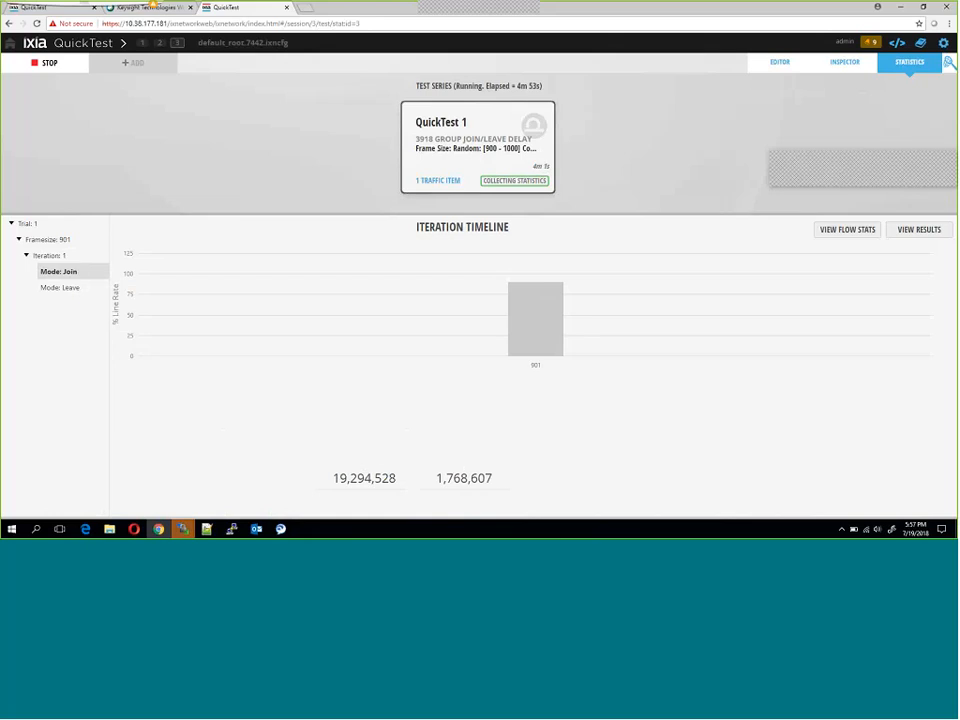
{"action": "left_click", "coordinate": [53, 256]}
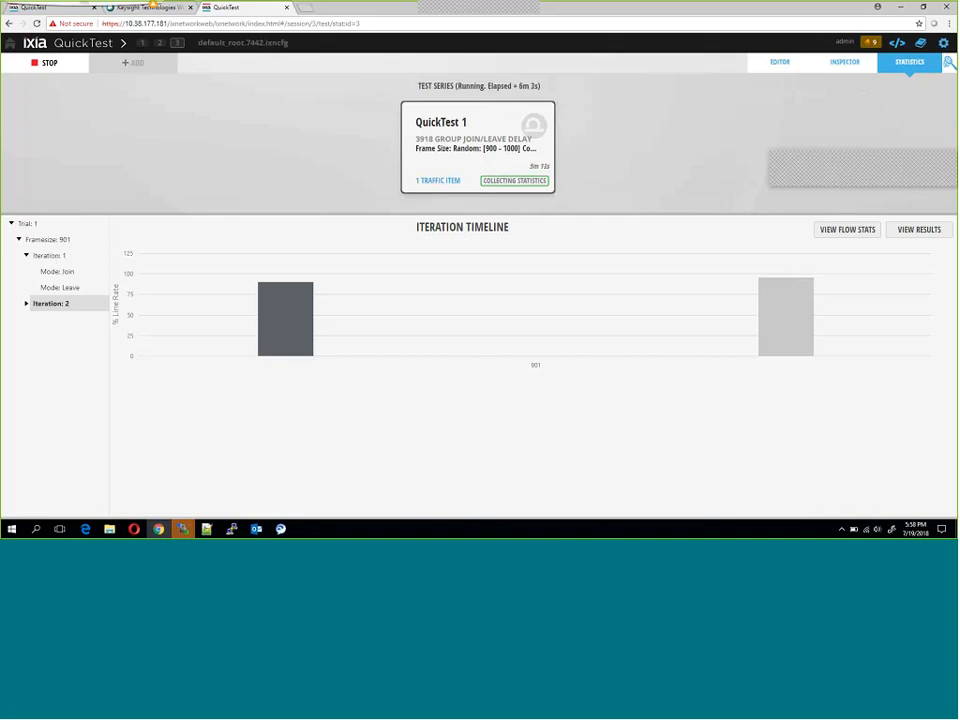
{"action": "left_click", "coordinate": [27, 304]}
{"action": "left_click", "coordinate": [69, 272]}
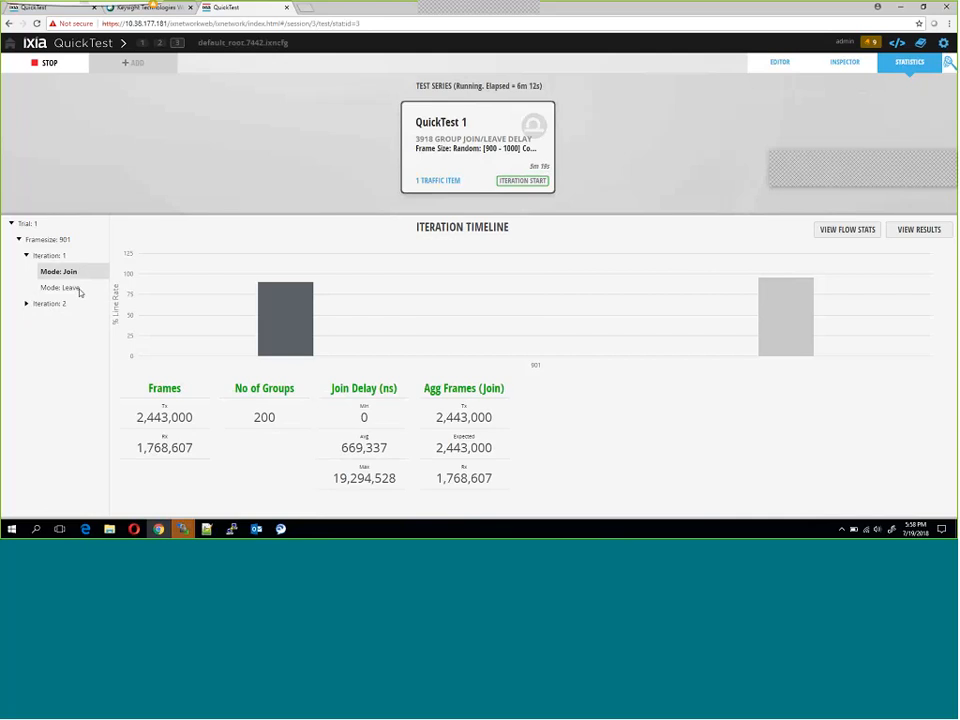
{"action": "left_click", "coordinate": [60, 258]}
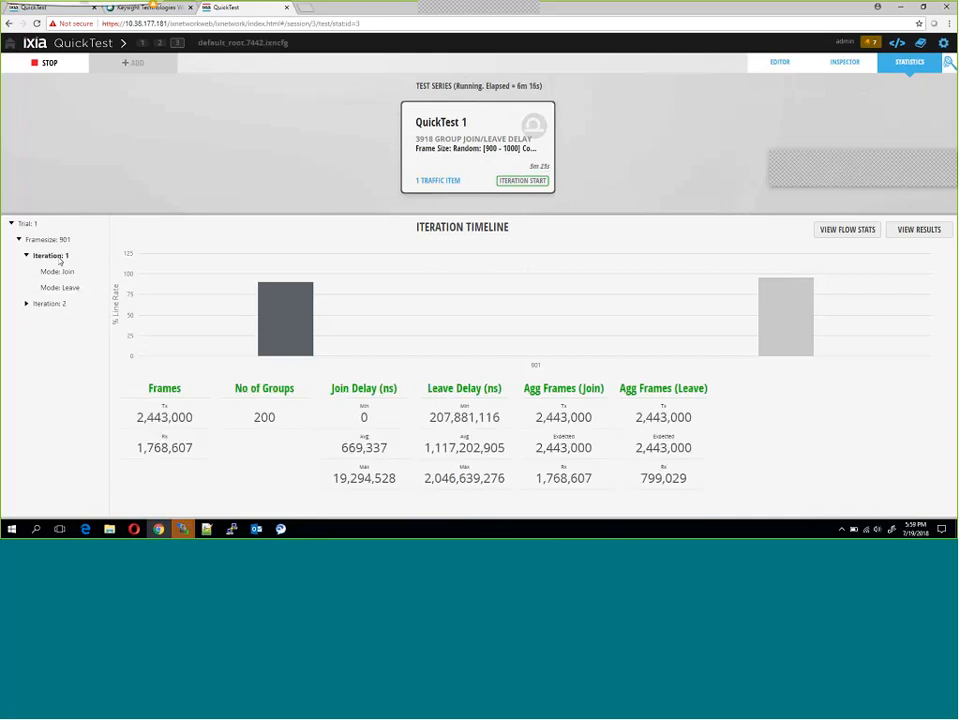
- Examine the Join mode and Leave mode statistics of Iteration 2
{"action": "left_click", "coordinate": [27, 304]}
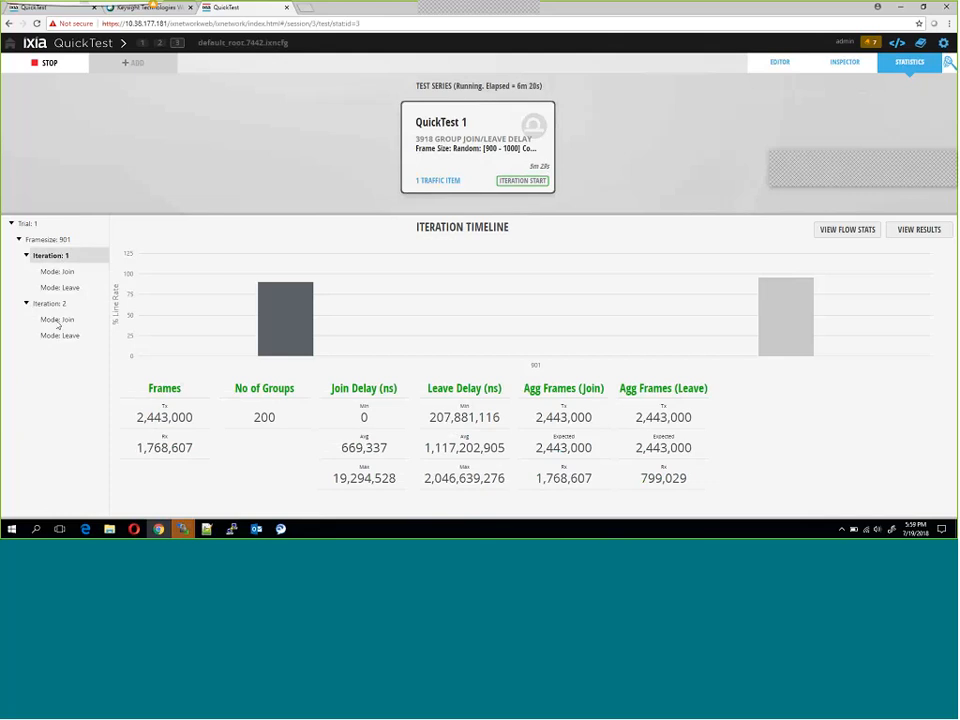
{"action": "left_click", "coordinate": [57, 320]}
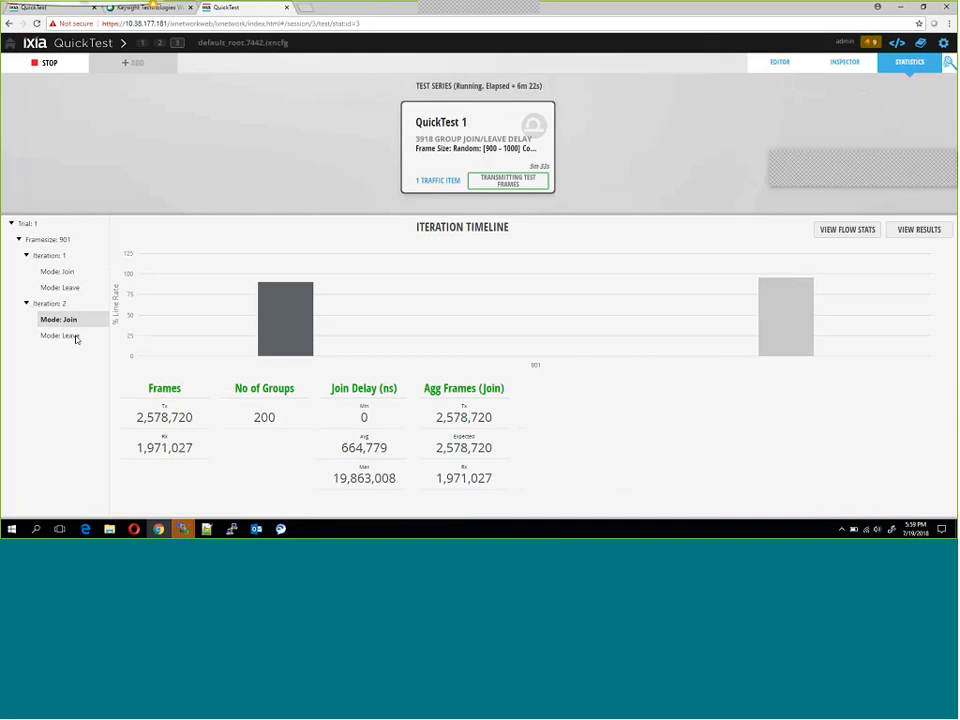
{"action": "left_click", "coordinate": [60, 336]}
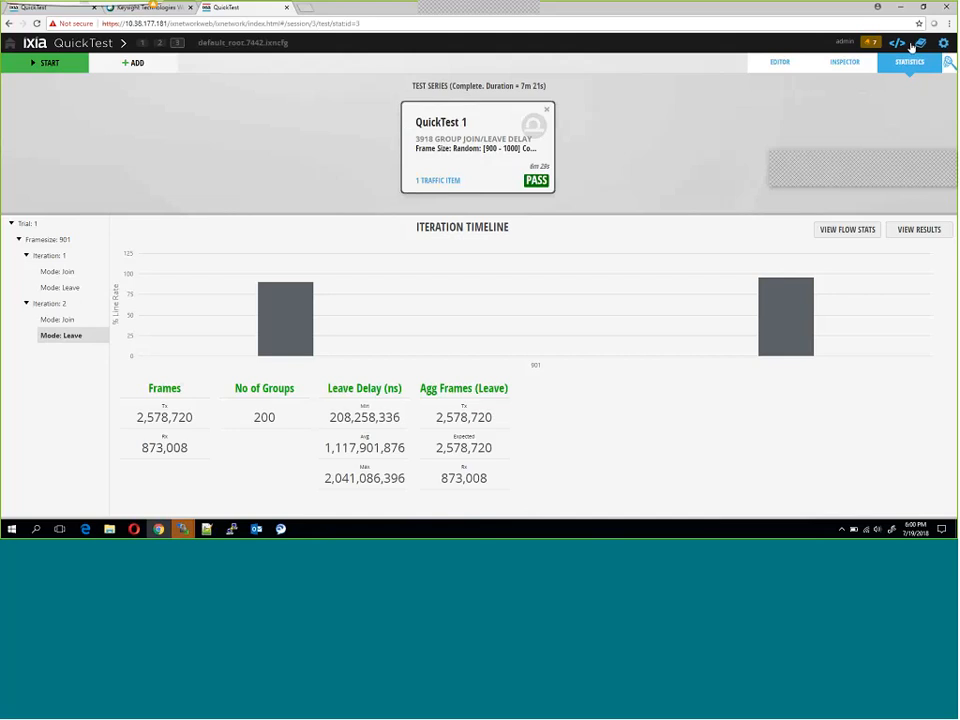
- Save the current configuration default_root.7442.ixncfg to the configuration library
{"action": "left_click", "coordinate": [943, 46]}
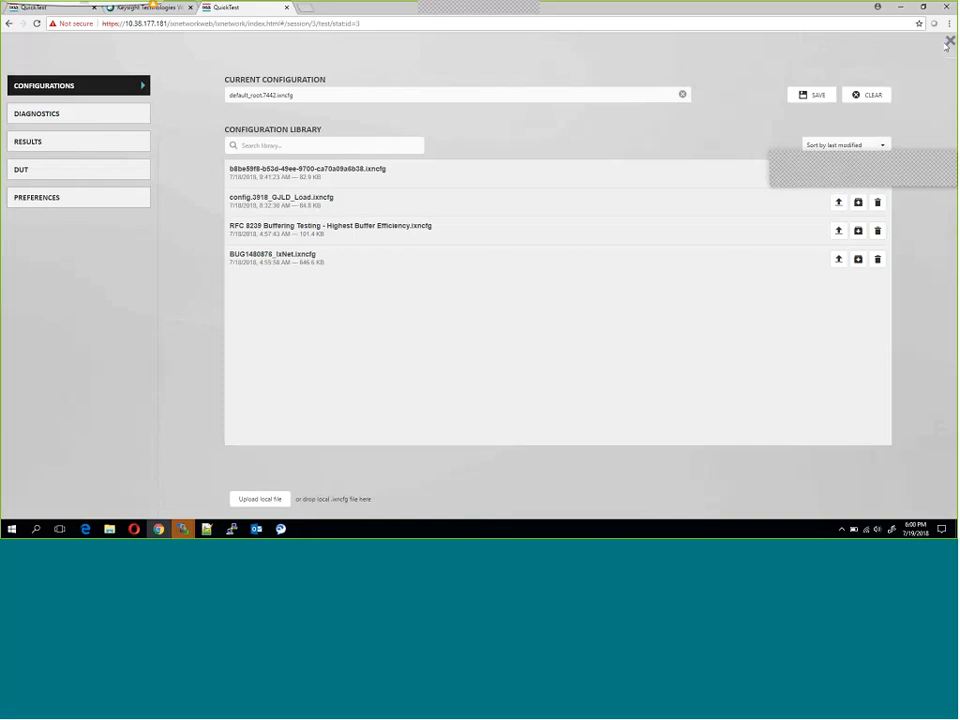
{"action": "left_click", "coordinate": [816, 97]}
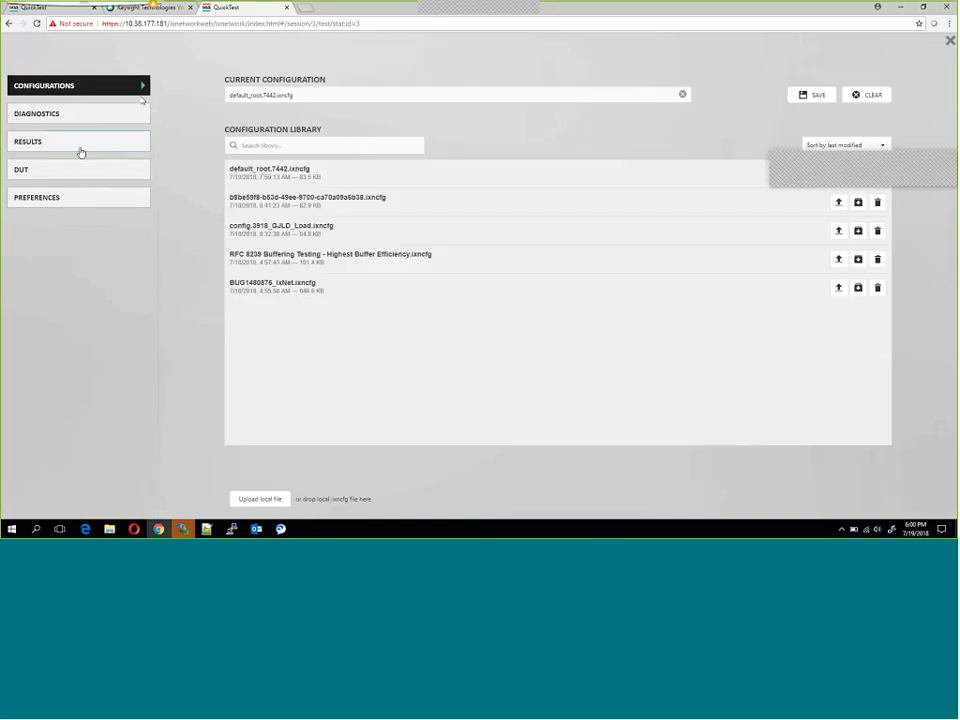
- Download the PDF report of QuickTest 1 from the default_root.7442 result and open it
{"action": "left_click", "coordinate": [80, 146]}
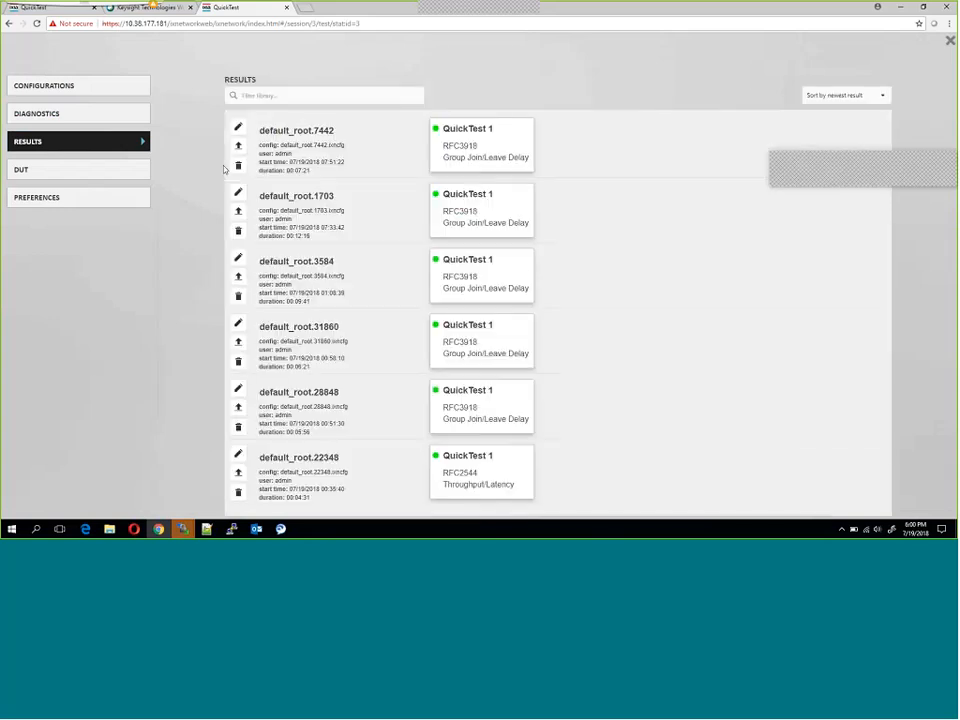
{"action": "left_click", "coordinate": [524, 147]}
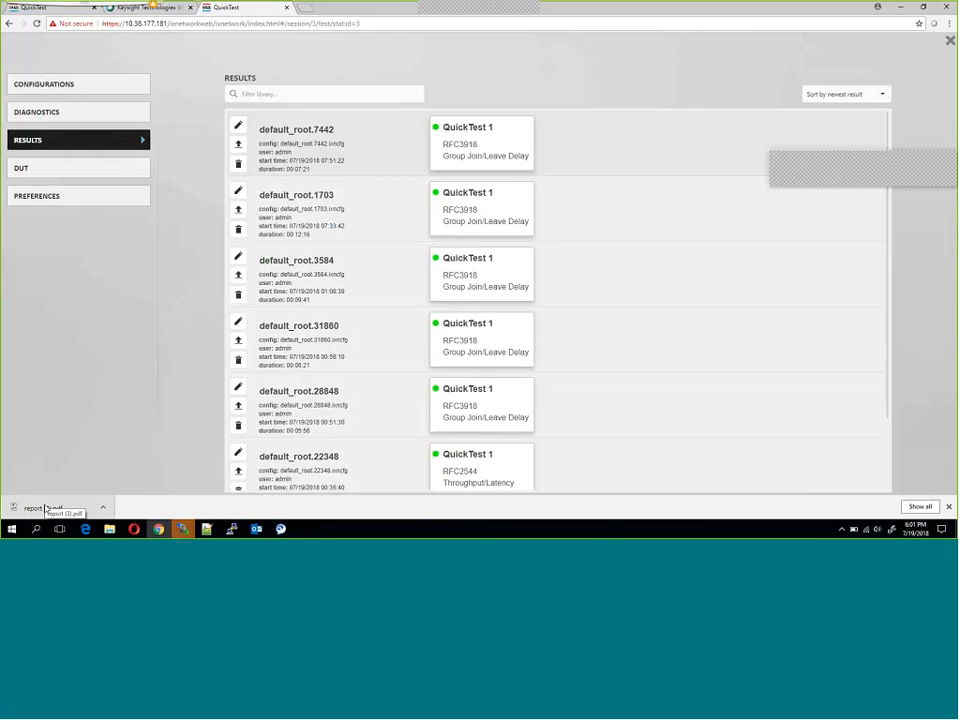
{"action": "left_click", "coordinate": [45, 508]}
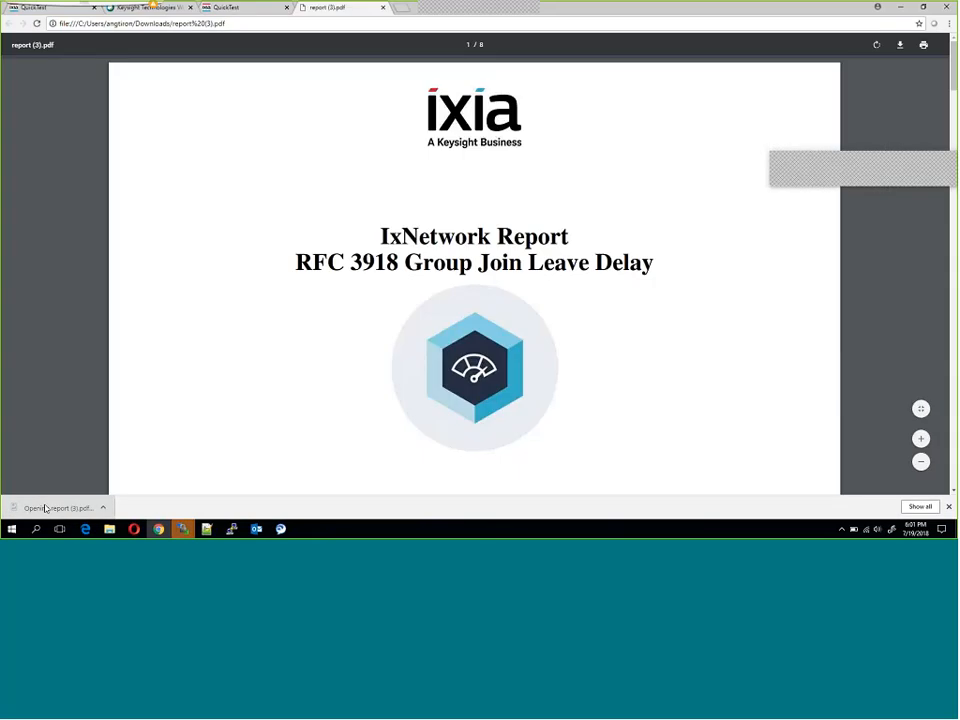
- Read through the report's test info, port map, aggregated join and leave delay charts, and total join frames transmitted and received
{"action": "scroll", "coordinate": [136, 440], "scroll_direction": "down", "scroll_amount": 5}
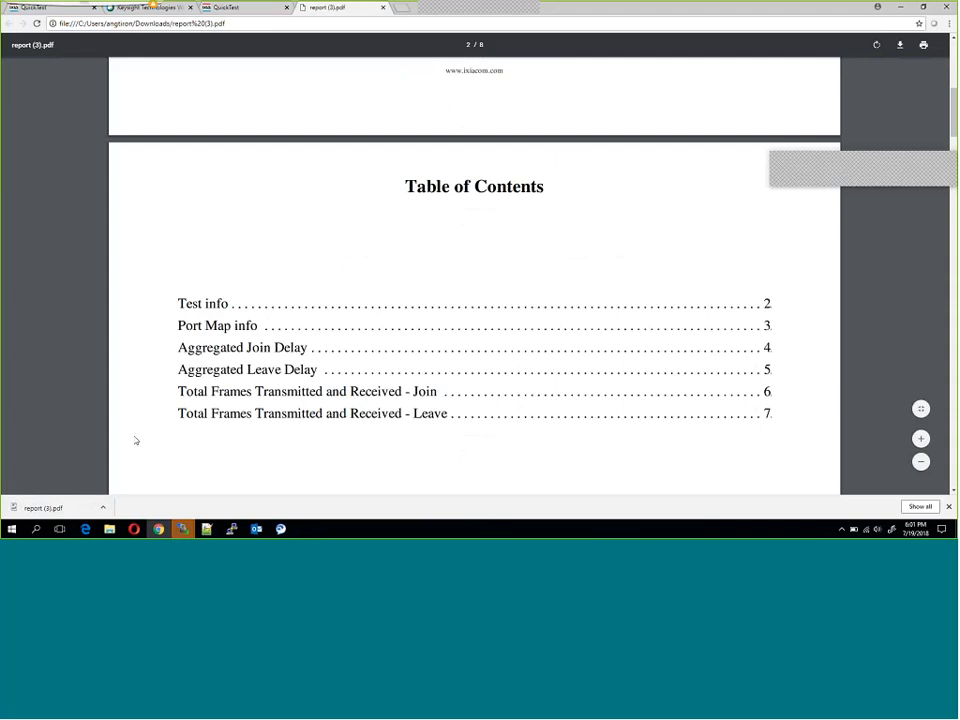
{"action": "scroll", "coordinate": [136, 440], "scroll_direction": "down", "scroll_amount": 3}
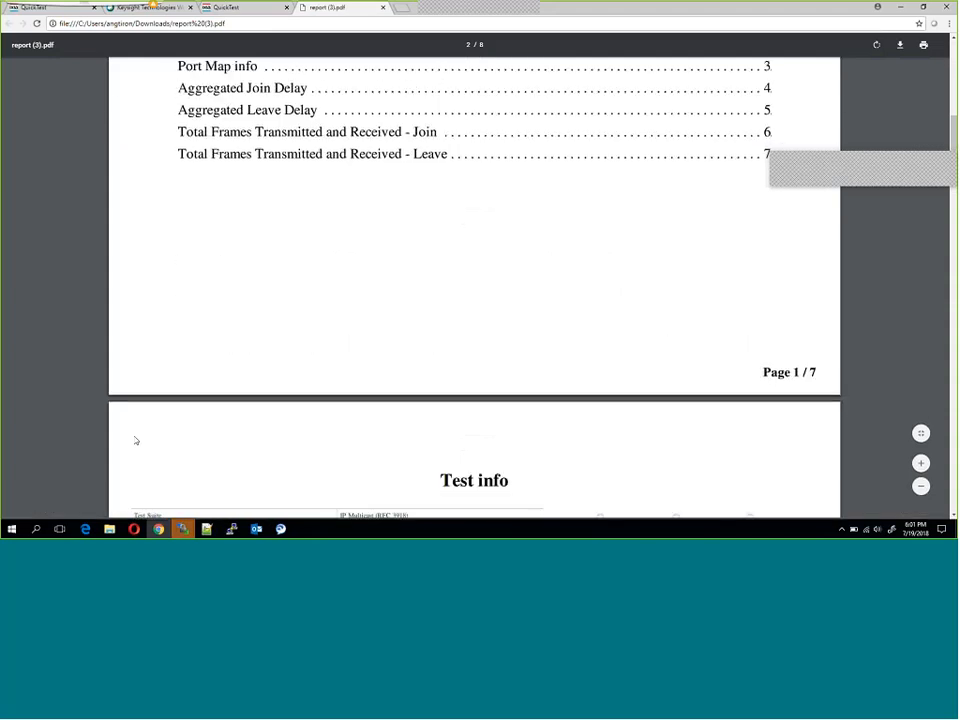
{"action": "scroll", "coordinate": [136, 440], "scroll_direction": "down", "scroll_amount": 5}
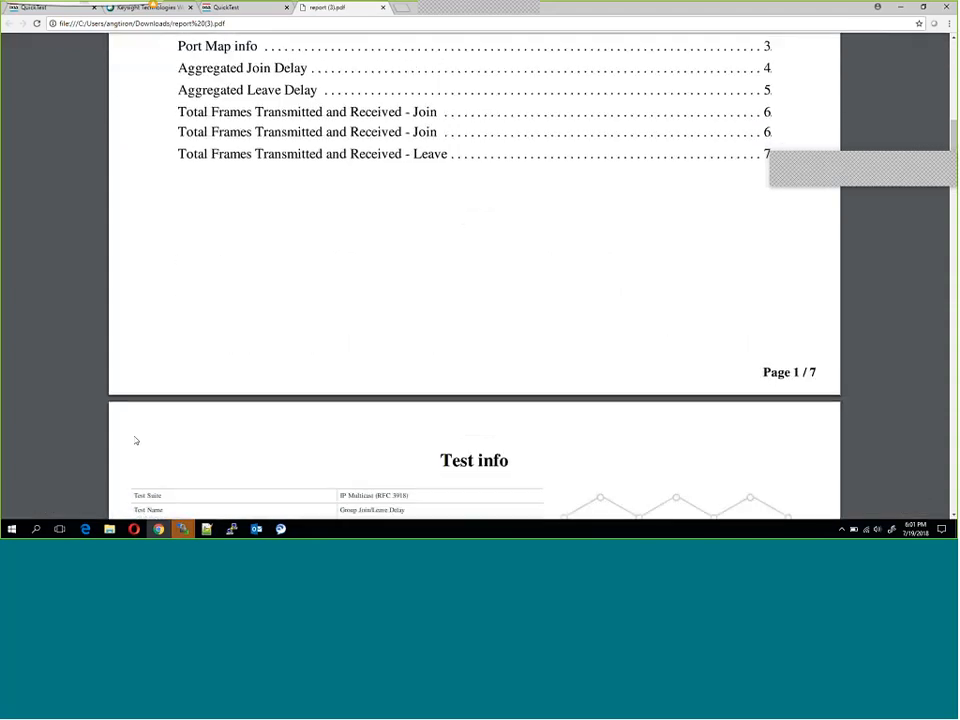
{"action": "scroll", "coordinate": [136, 440], "scroll_direction": "down", "scroll_amount": 10}
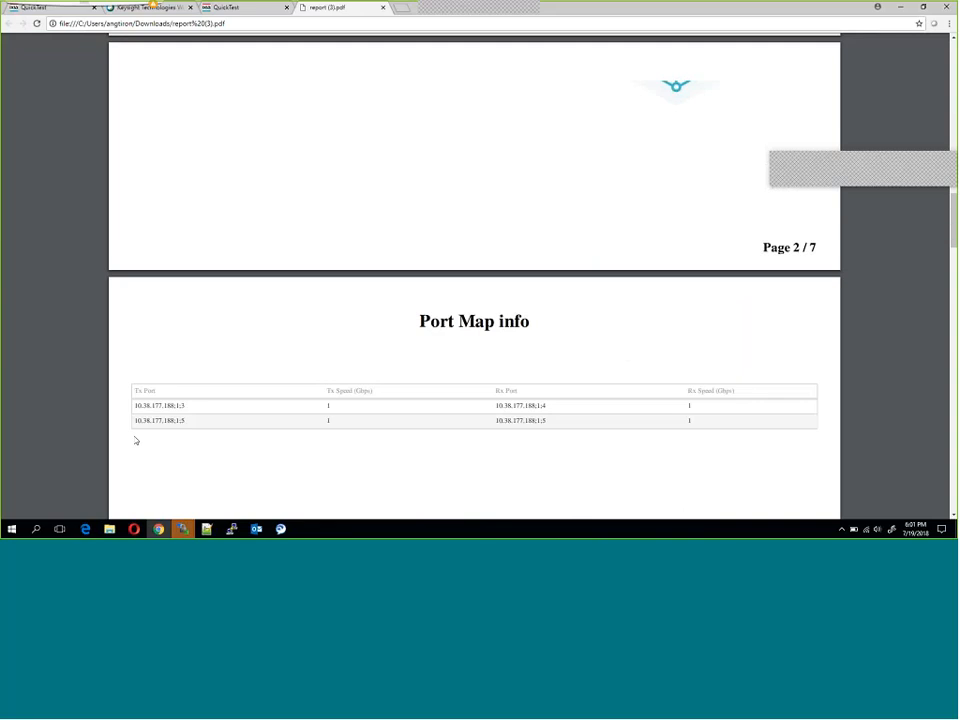
{"action": "scroll", "coordinate": [136, 440], "scroll_direction": "down", "scroll_amount": 10}
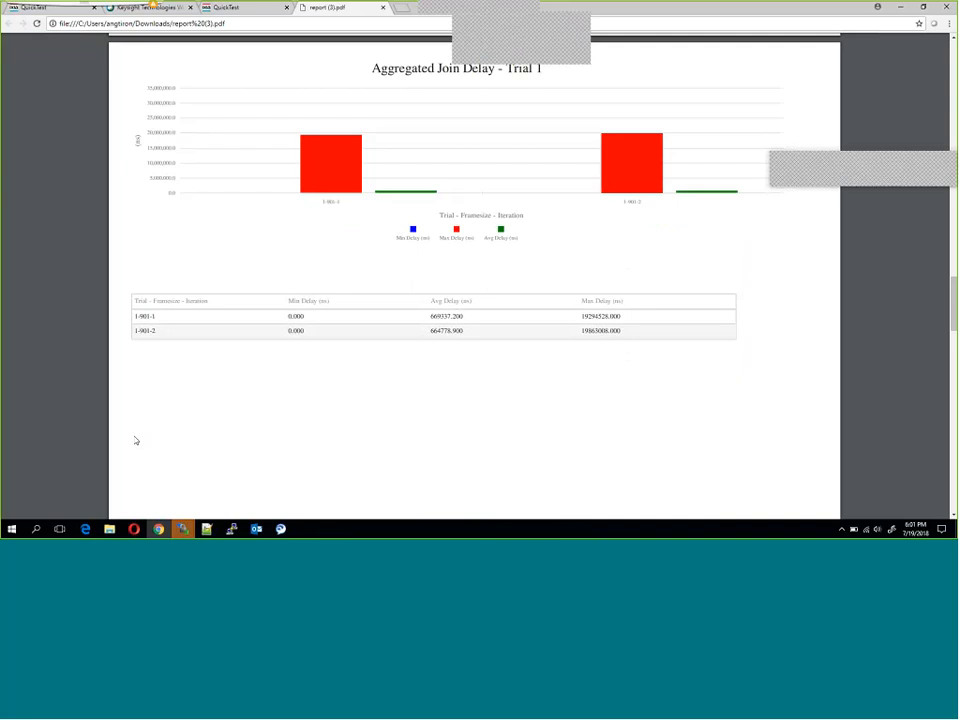
{"action": "scroll", "coordinate": [136, 440], "scroll_direction": "down", "scroll_amount": 5}
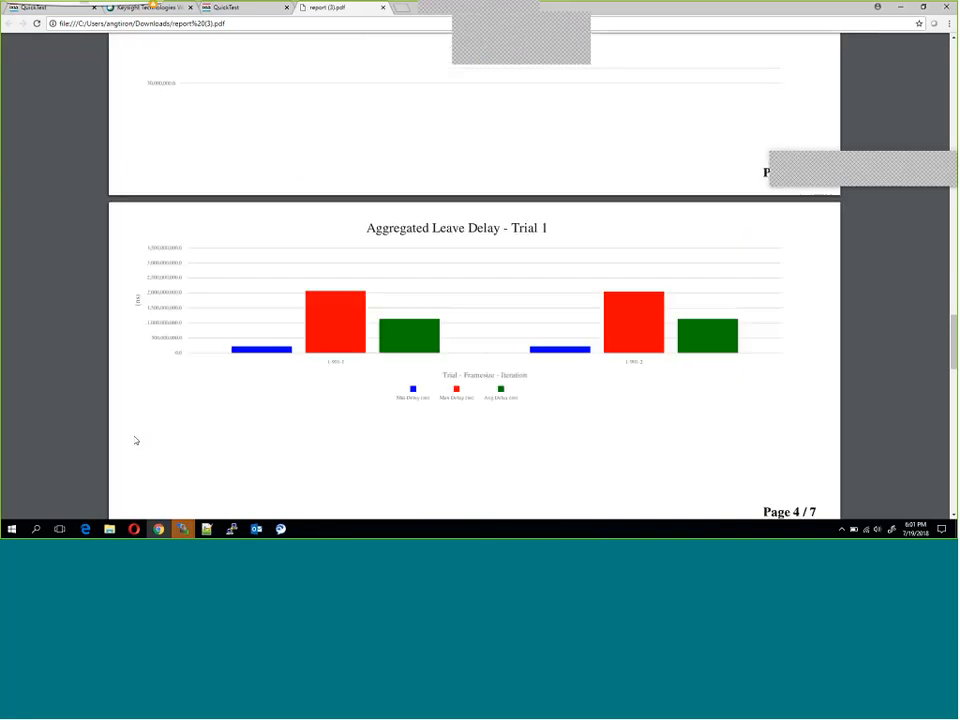
{"action": "scroll", "coordinate": [136, 440], "scroll_direction": "down", "scroll_amount": 3}
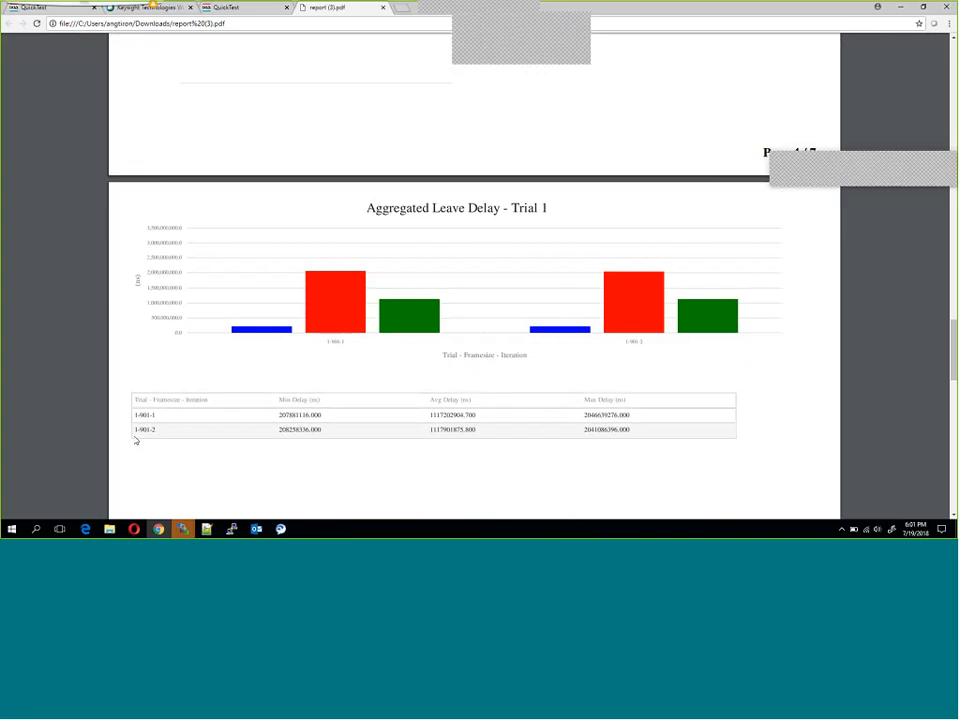
{"action": "scroll", "coordinate": [136, 440], "scroll_direction": "down", "scroll_amount": 5}
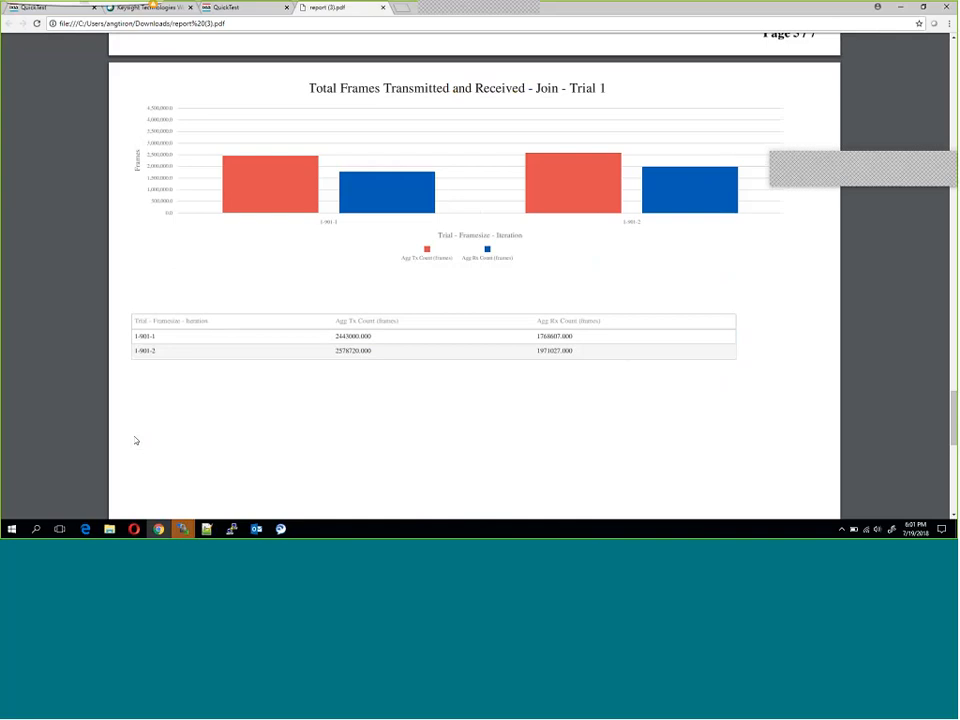
{"action": "scroll", "coordinate": [136, 440], "scroll_direction": "down", "scroll_amount": 1}
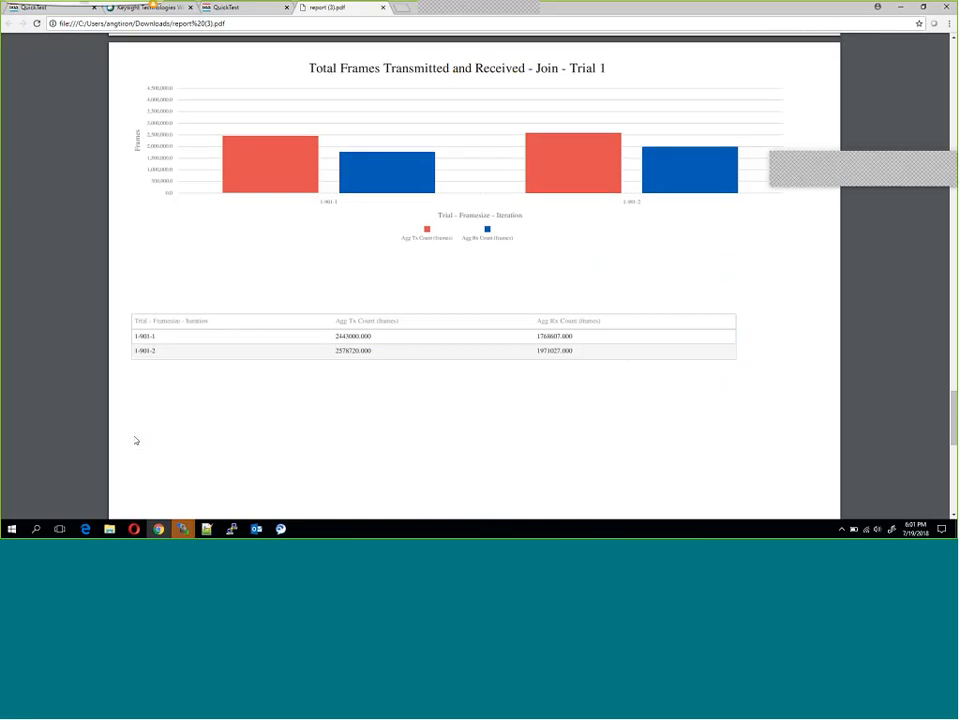
- Examine the report's total frames transmitted and received in Leave mode for Trial 1
{"action": "scroll", "coordinate": [136, 440], "scroll_direction": "down", "scroll_amount": 2}
{"action": "scroll", "coordinate": [136, 440], "scroll_direction": "down", "scroll_amount": 3}
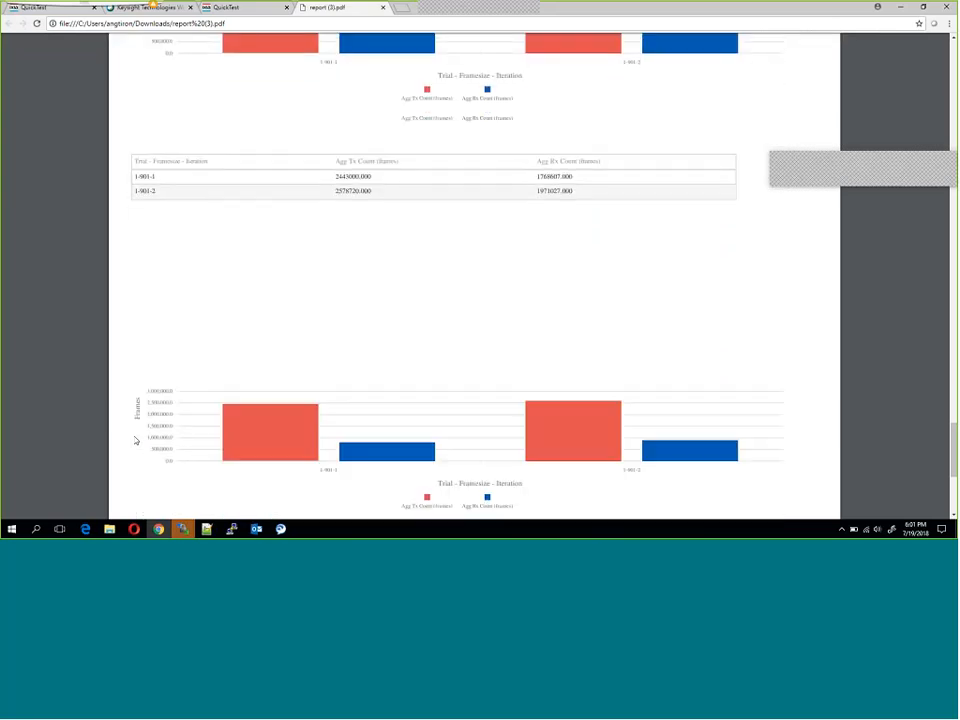
{"action": "scroll", "coordinate": [136, 440], "scroll_direction": "down", "scroll_amount": 3}
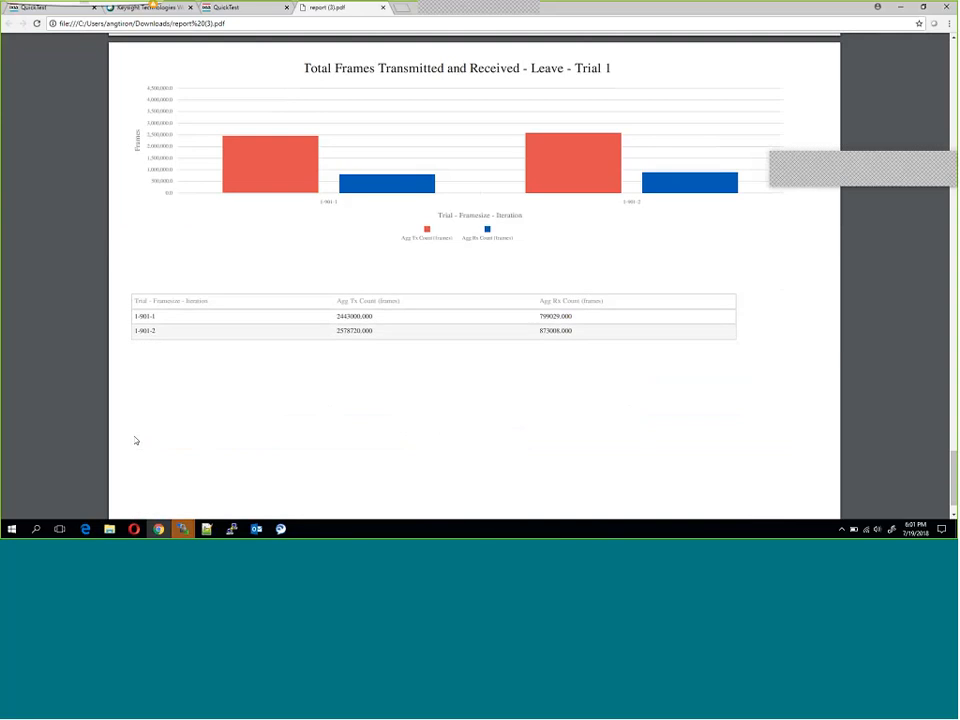
{"action": "scroll", "coordinate": [136, 440], "scroll_direction": "up", "scroll_amount": 2}
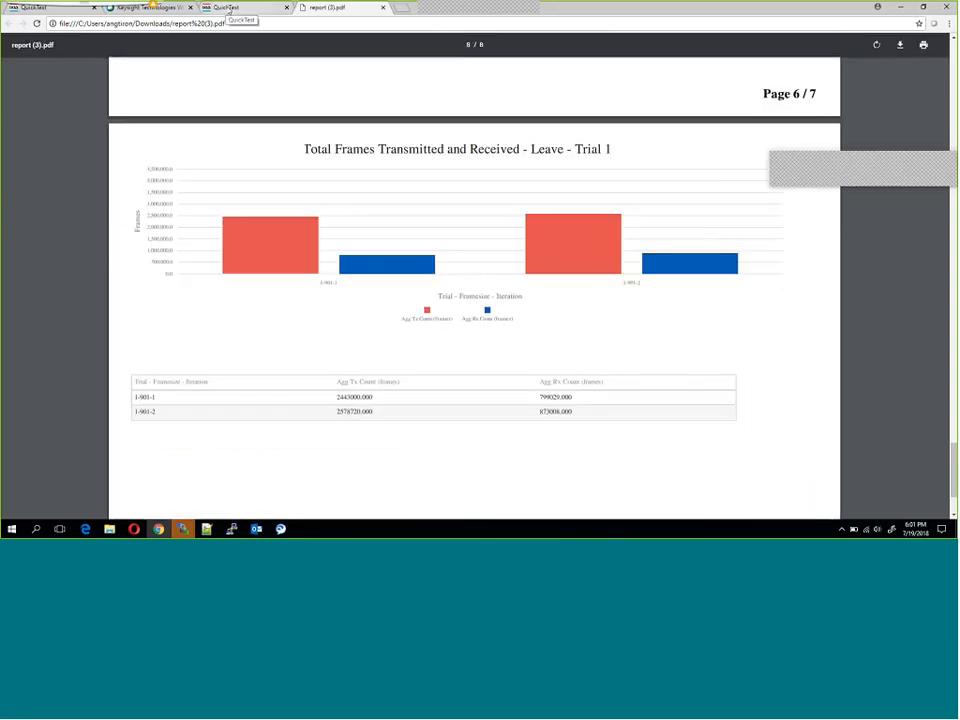
- Return to the QuickTest results list and load the configuration of the default_root.7442 result
{"action": "left_click", "coordinate": [229, 8]}
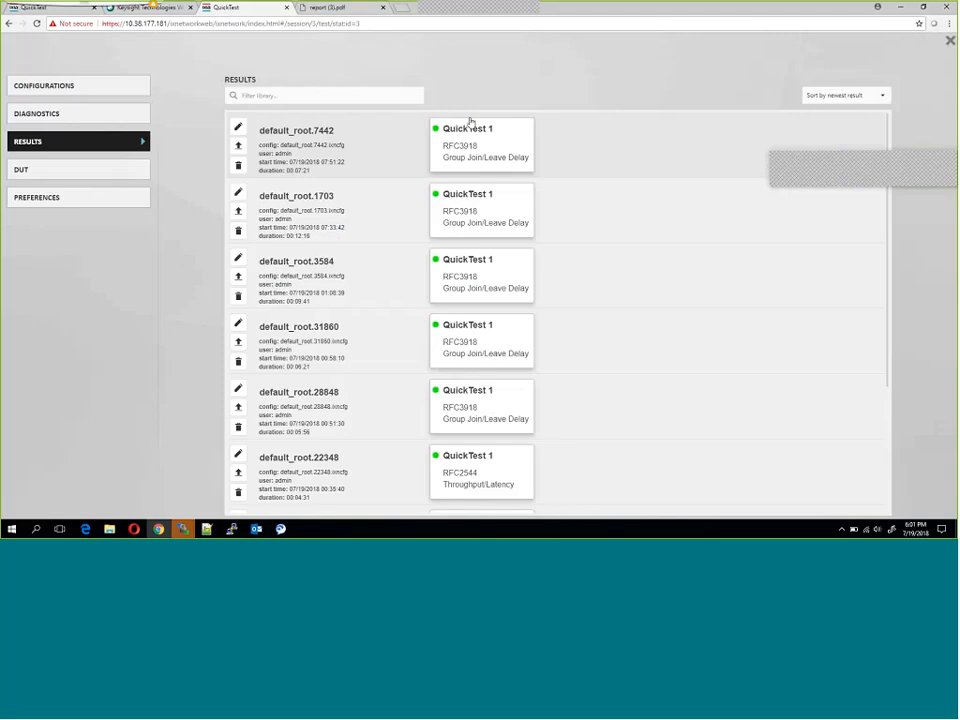
{"action": "mouse_move", "coordinate": [496, 139]}
{"action": "left_click", "coordinate": [237, 147]}
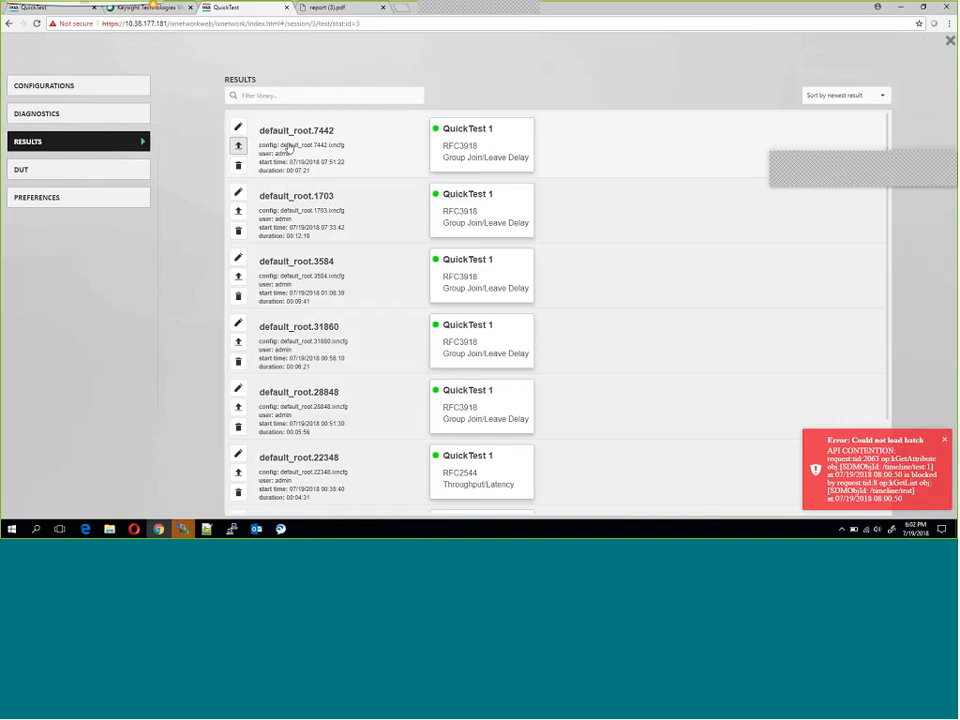
{"action": "left_click", "coordinate": [238, 148]}
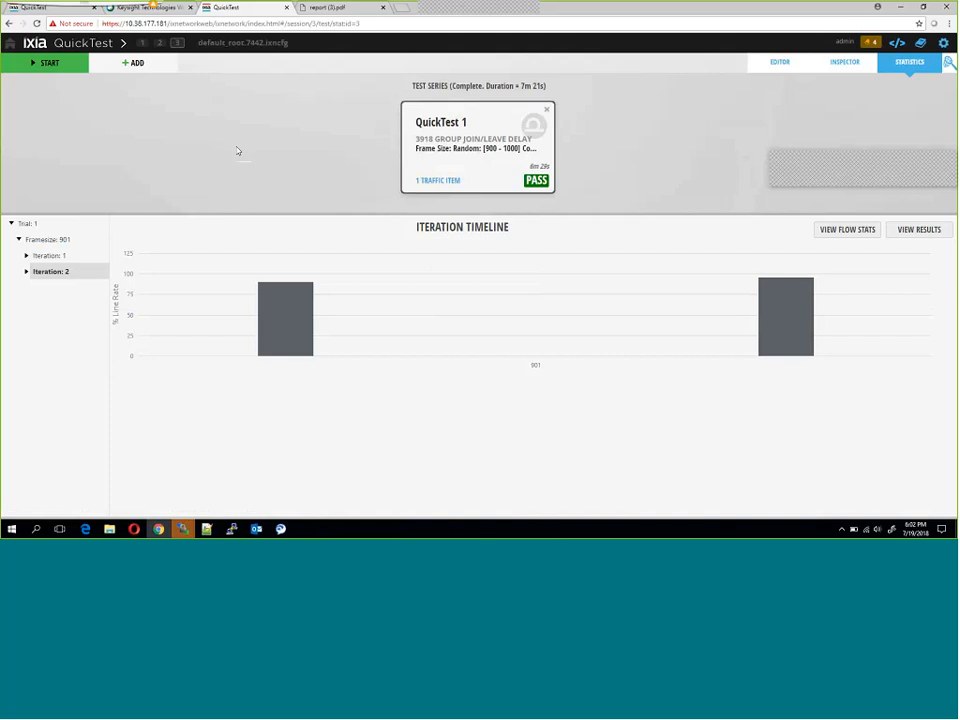
- Review QuickTest 1's multicast host settings in the editor and start the test series again
{"action": "left_click", "coordinate": [779, 63]}
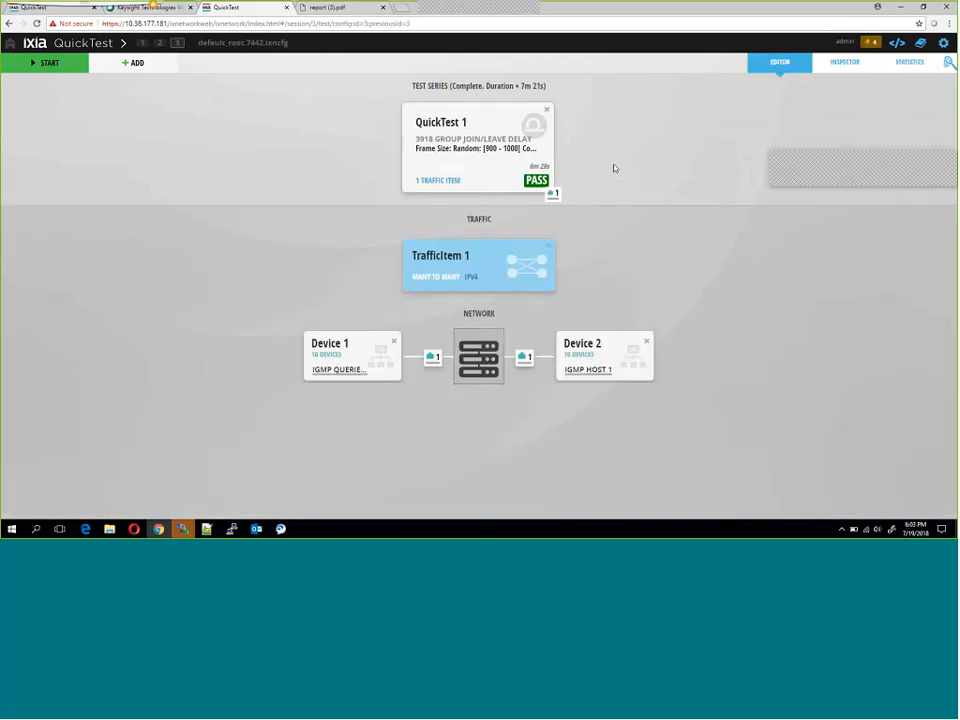
{"action": "left_click", "coordinate": [508, 161]}
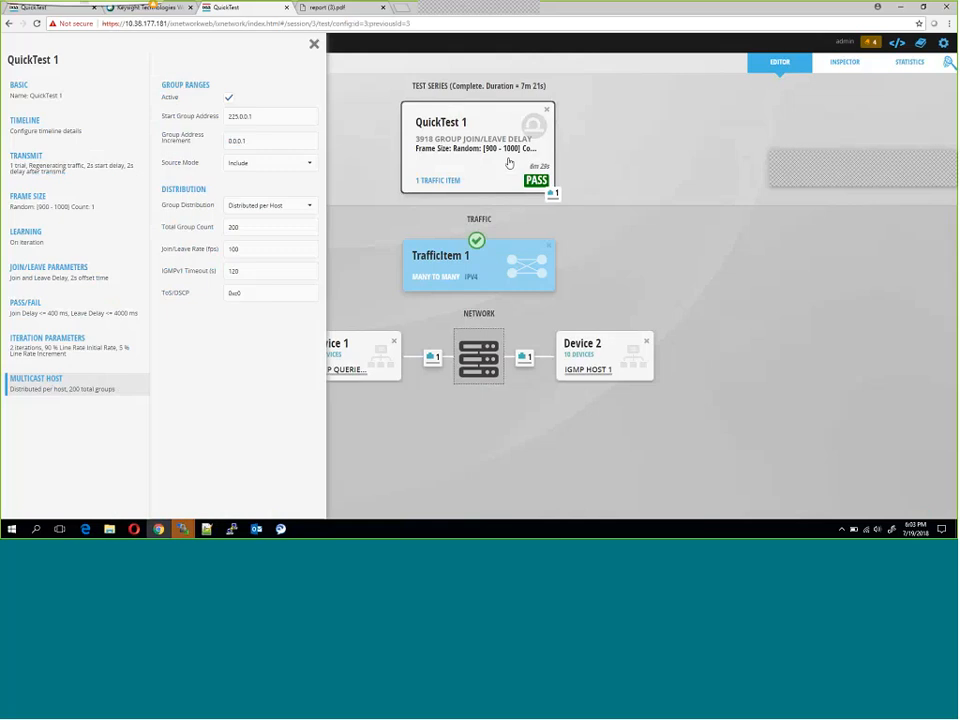
{"action": "left_click", "coordinate": [653, 167]}
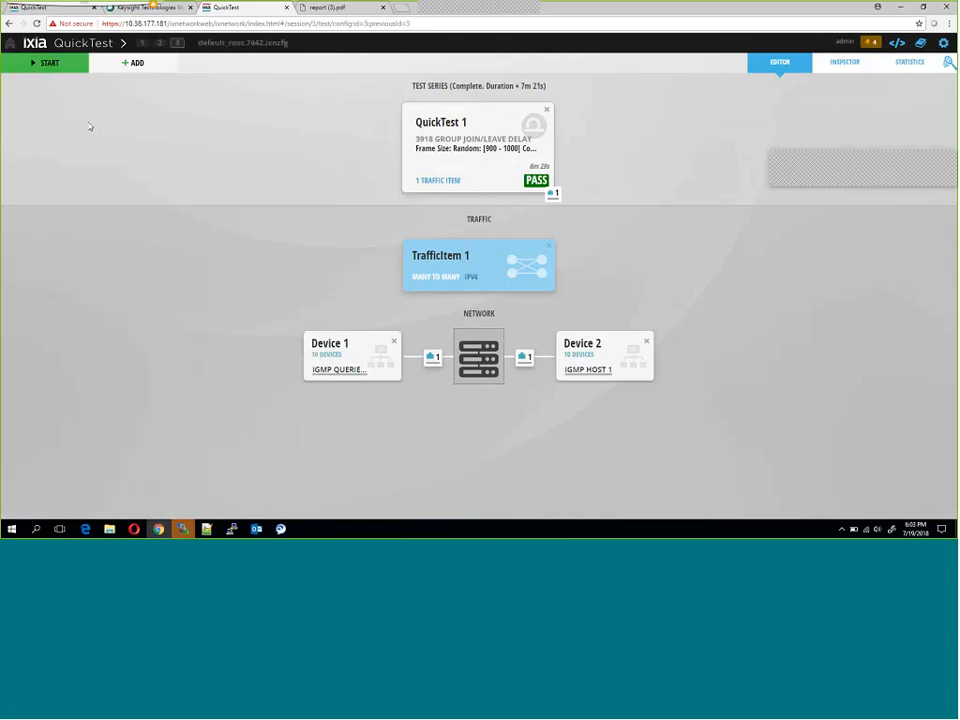
{"action": "left_click", "coordinate": [49, 64]}
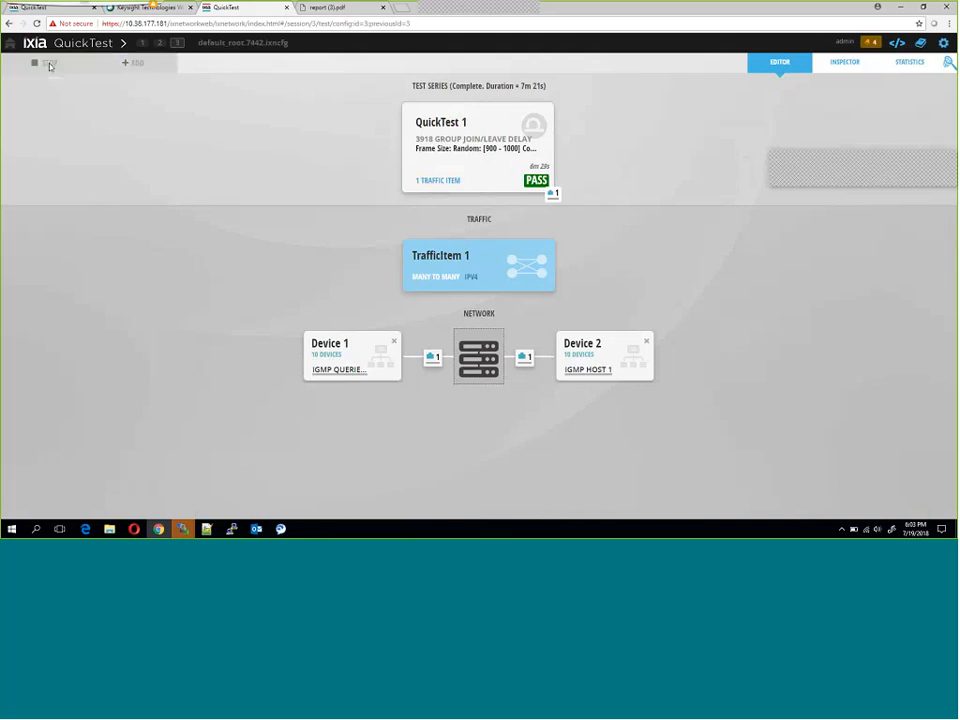